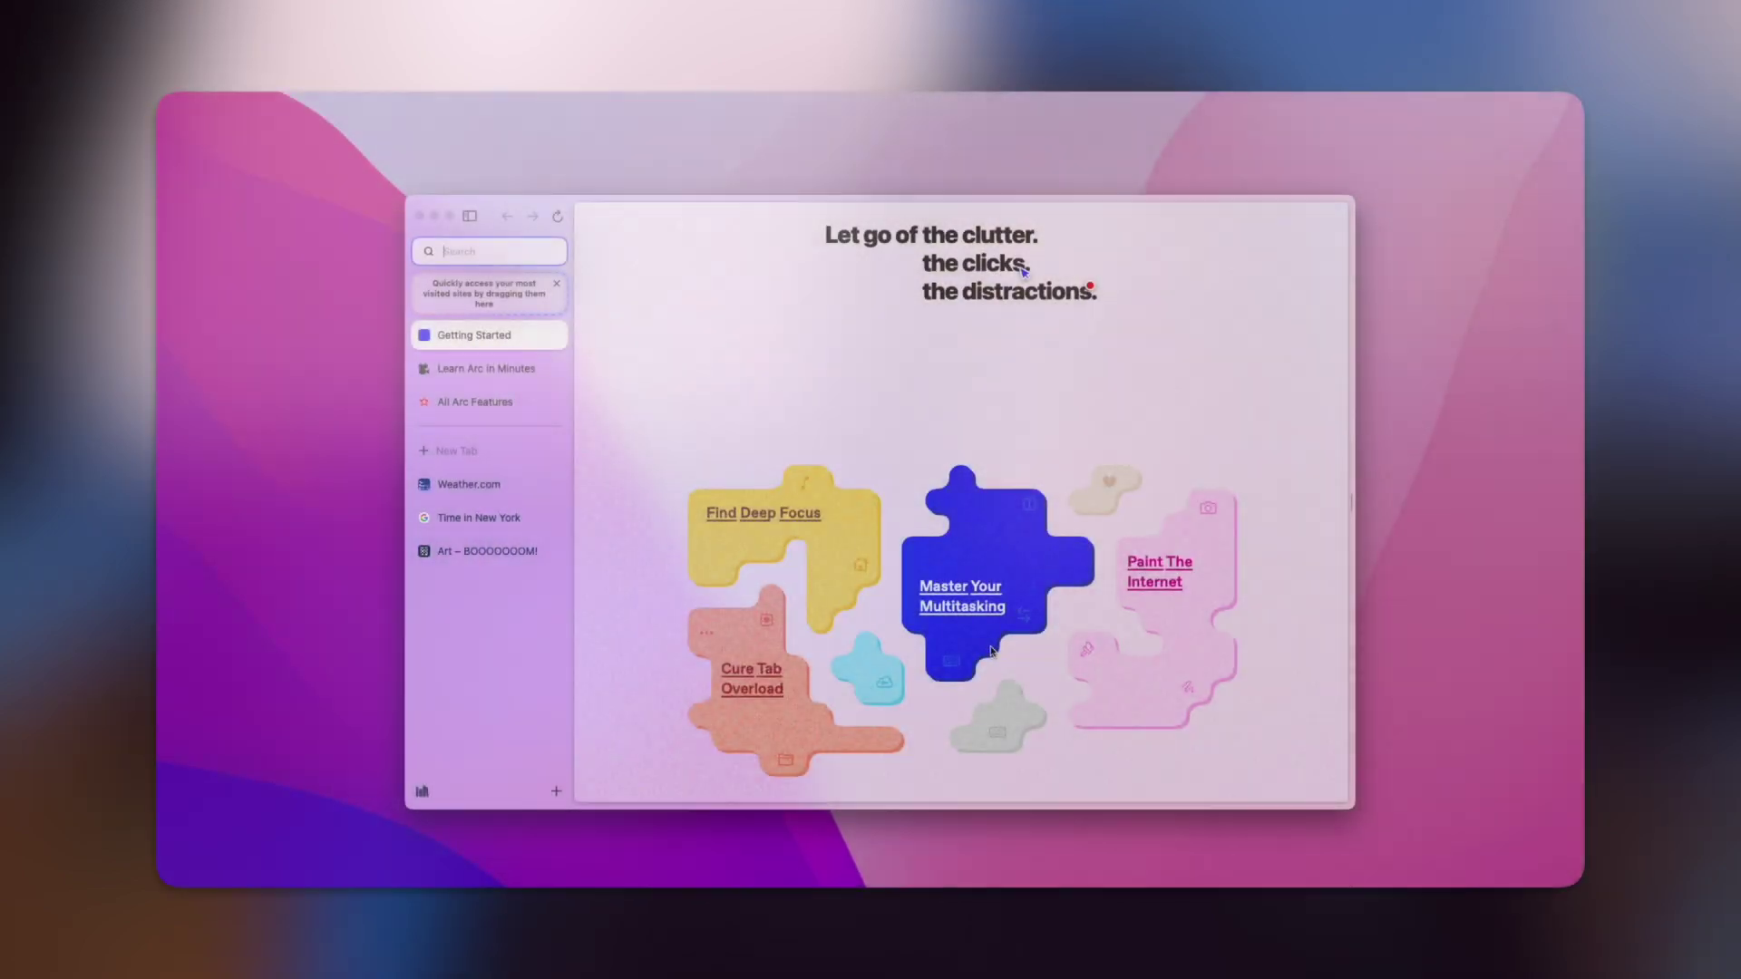
# - Hide the sidebar, then set a green and pink theme with tweaked grain and maximum intensity
pyautogui.scroll(10, 992, 653)
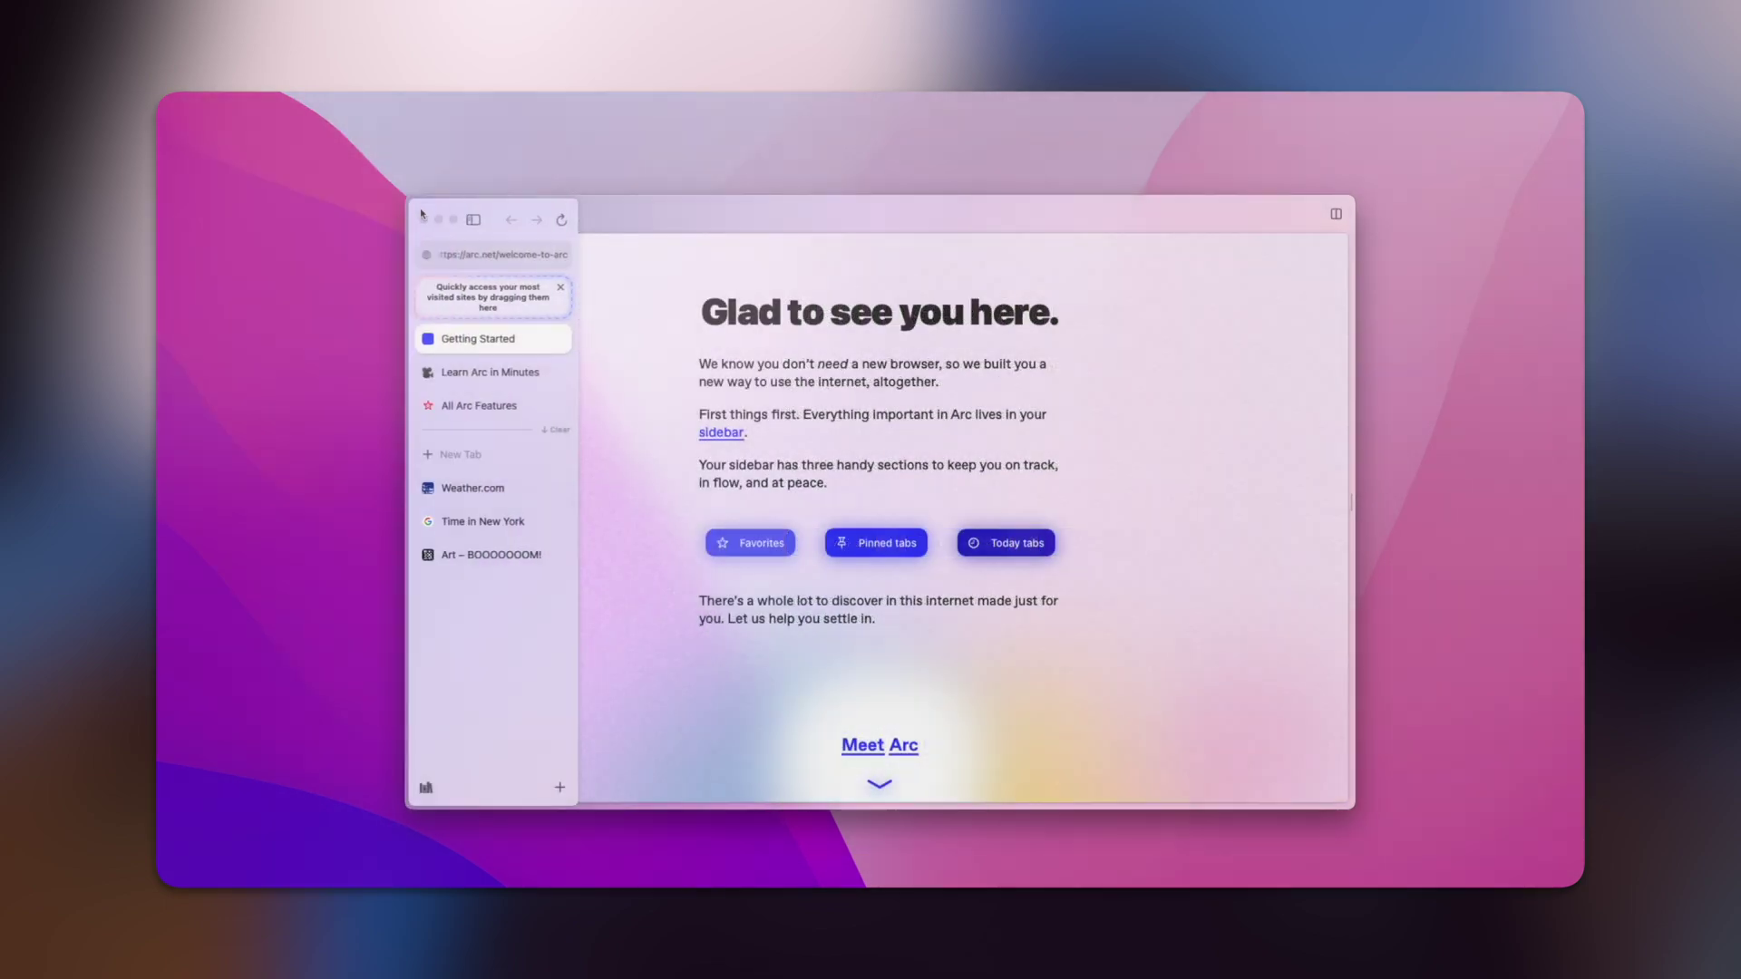
pyautogui.press('super+s')
pyautogui.press('super+s')
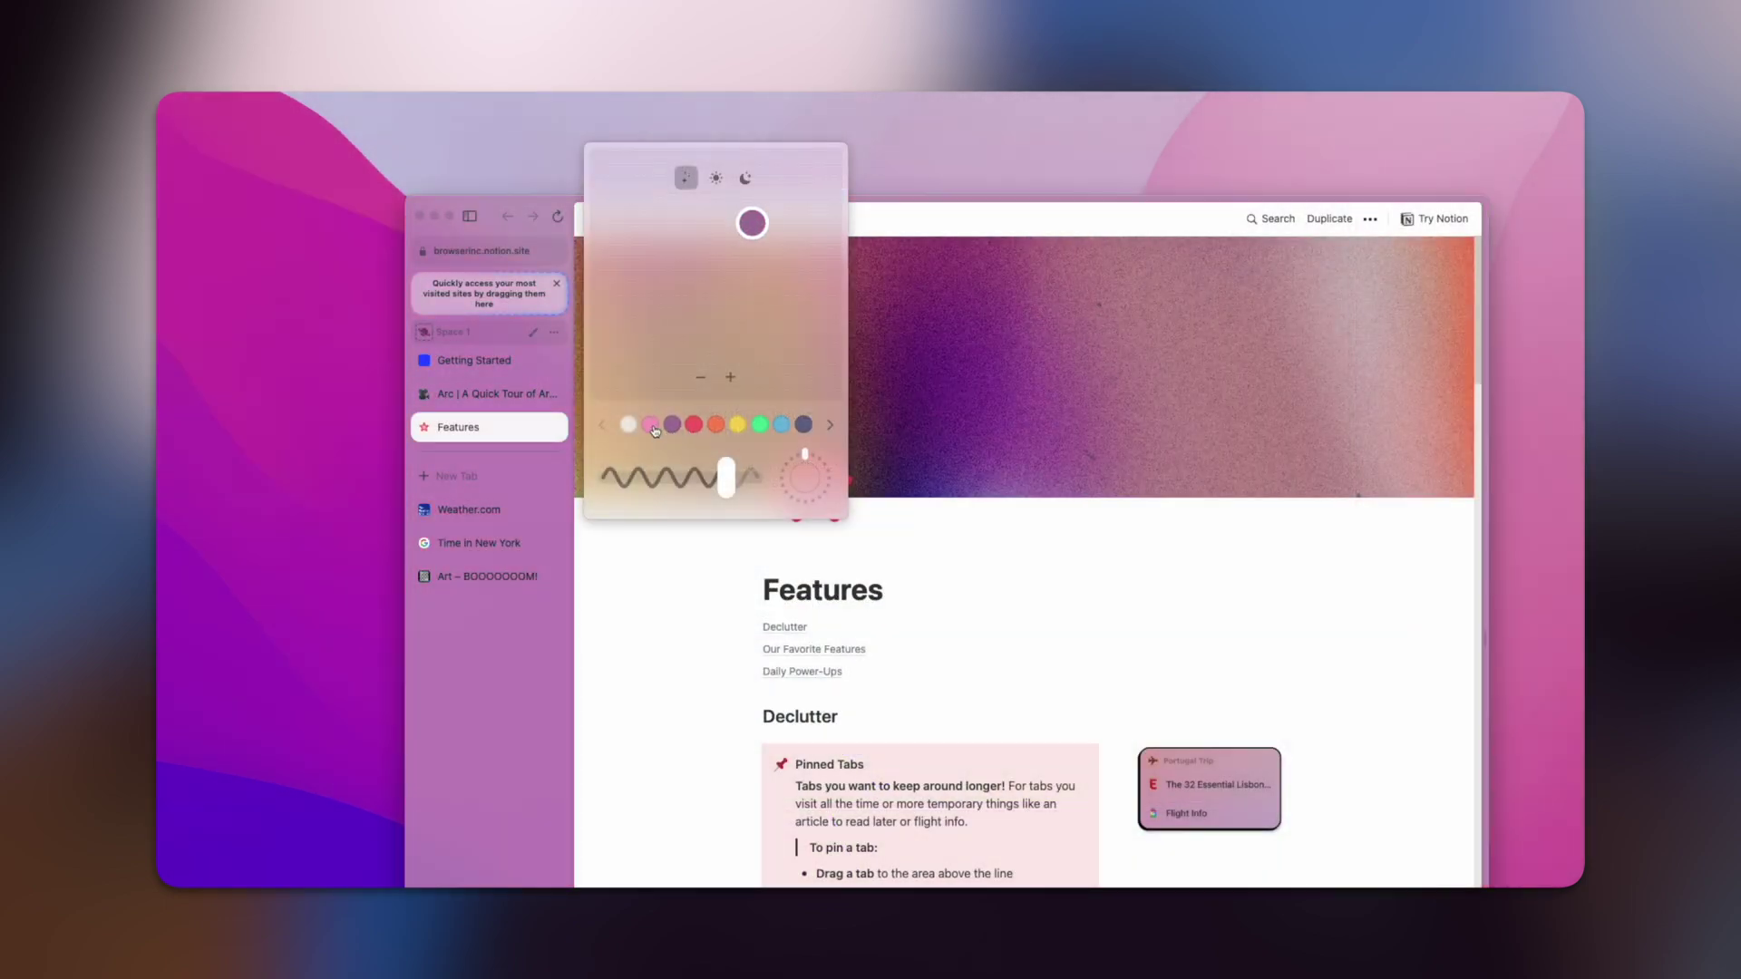
pyautogui.click(651, 425)
pyautogui.moveTo(777, 248); pyautogui.dragTo(695, 303)
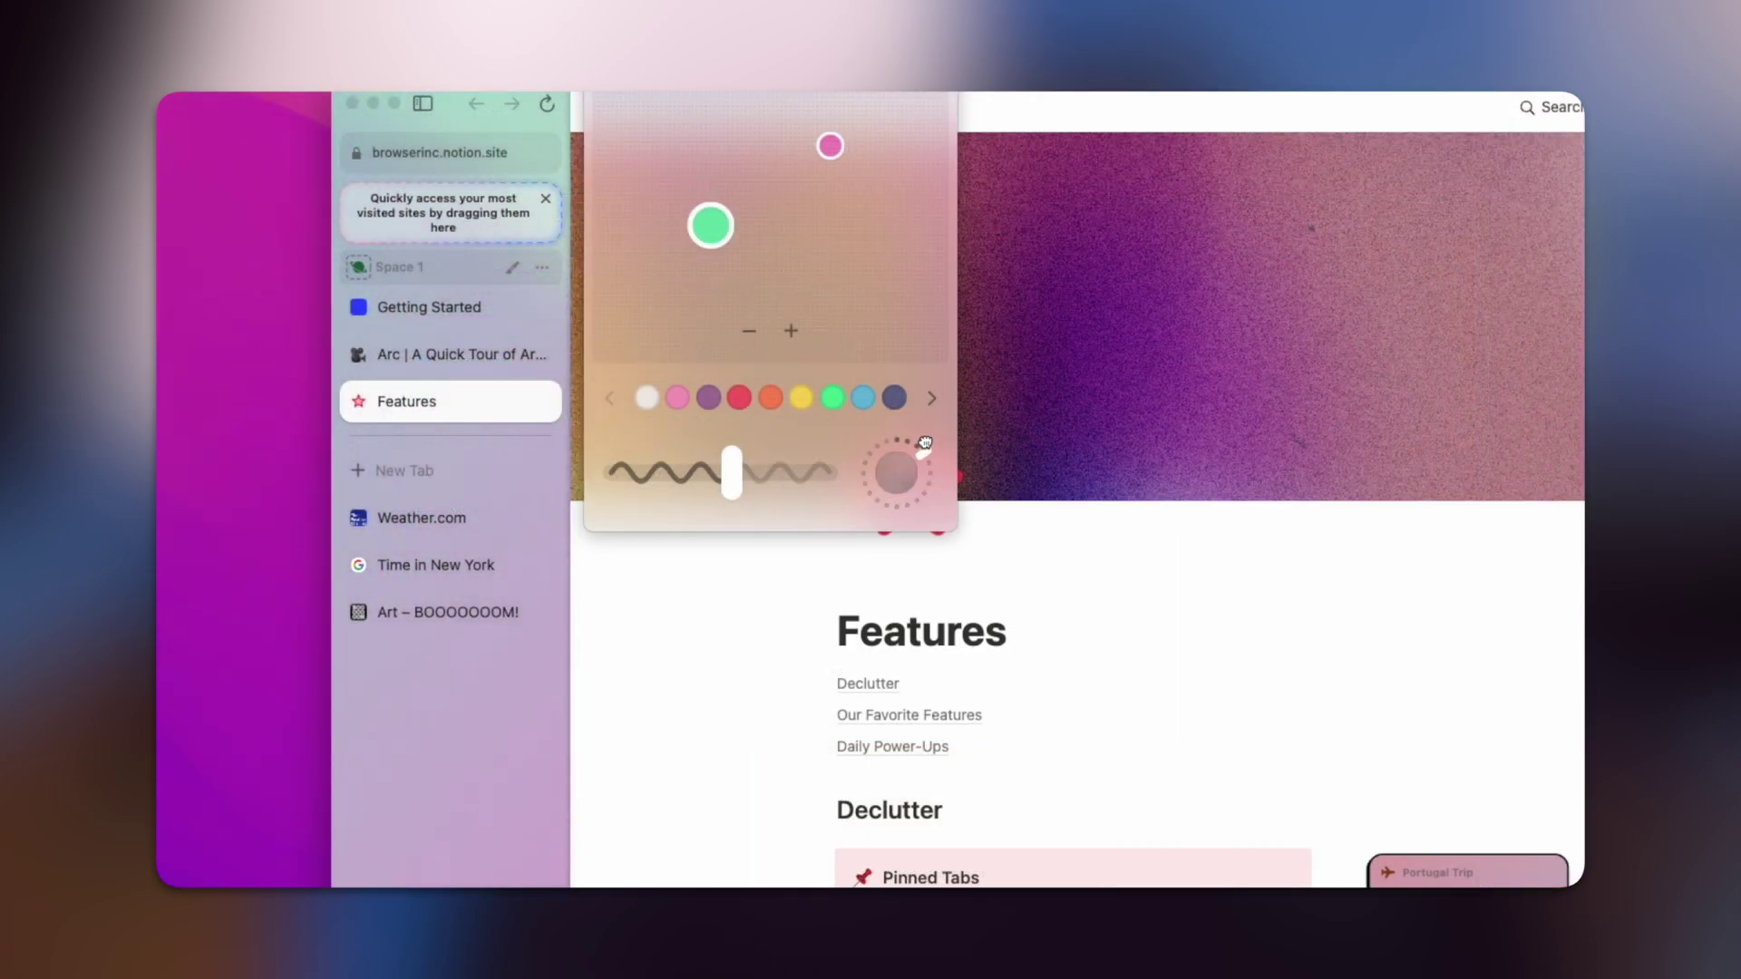
pyautogui.moveTo(925, 443); pyautogui.dragTo(910, 444)
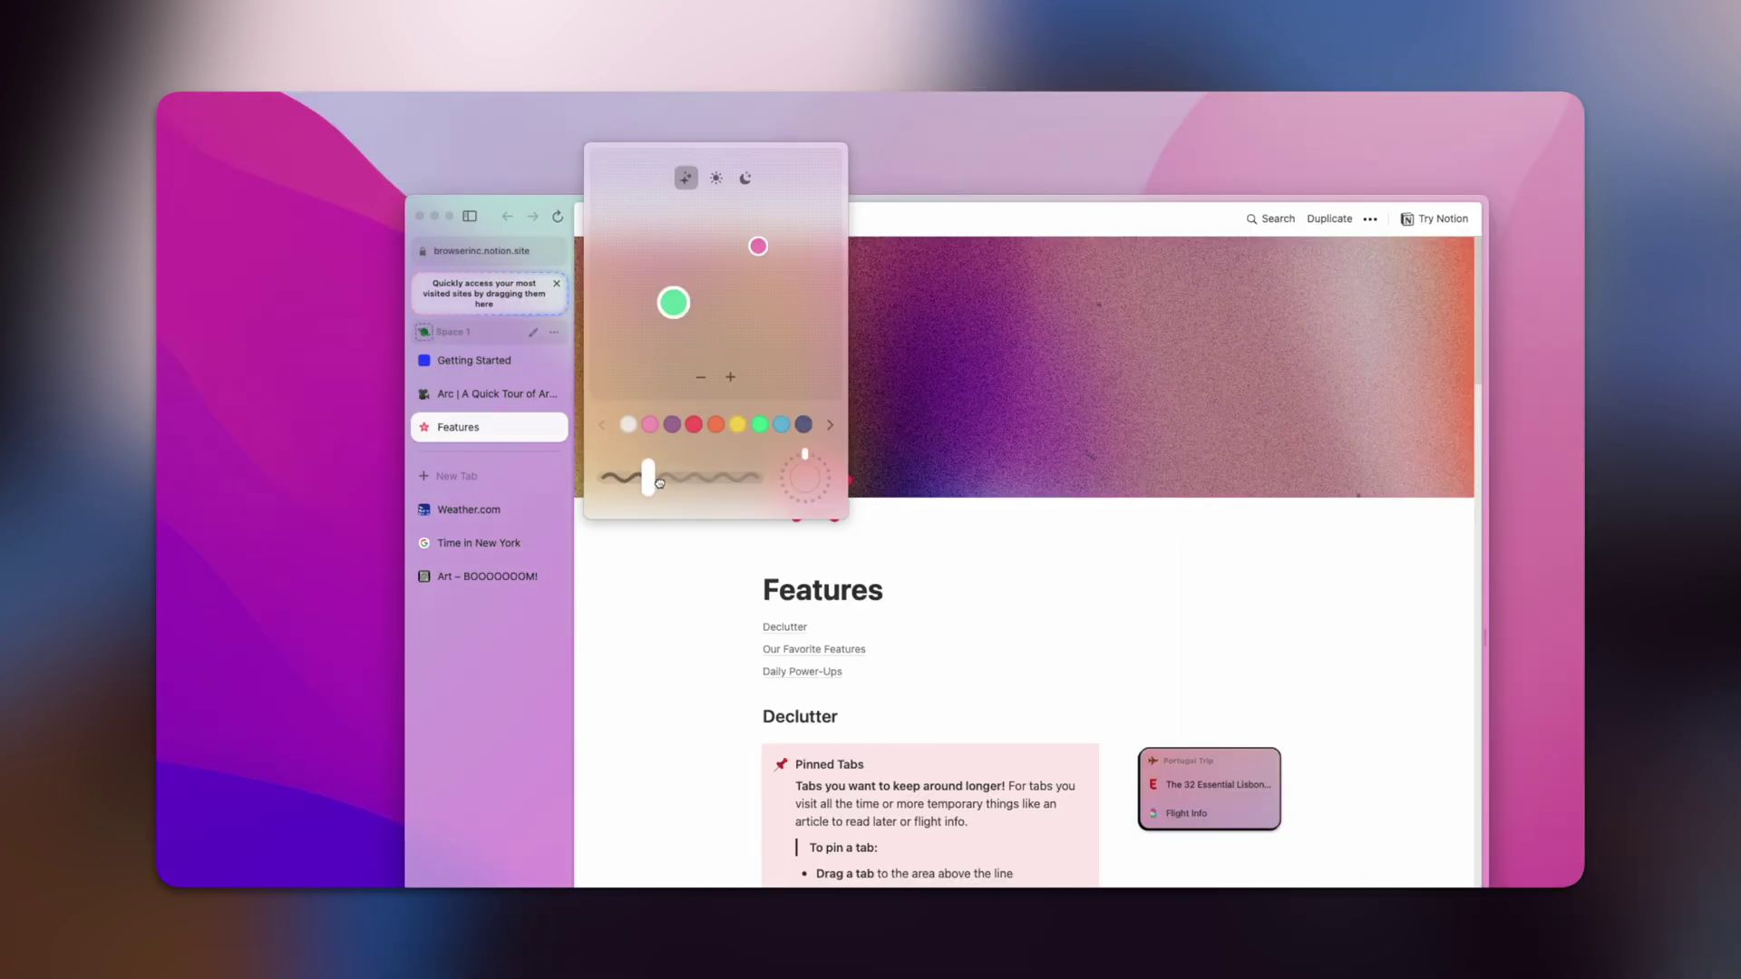
pyautogui.moveTo(644, 474)
pyautogui.mouseDown()
pyautogui.moveTo(755, 493)
pyautogui.moveTo(603, 481)
pyautogui.moveTo(695, 481)
pyautogui.moveTo(633, 481)
pyautogui.mouseUp()
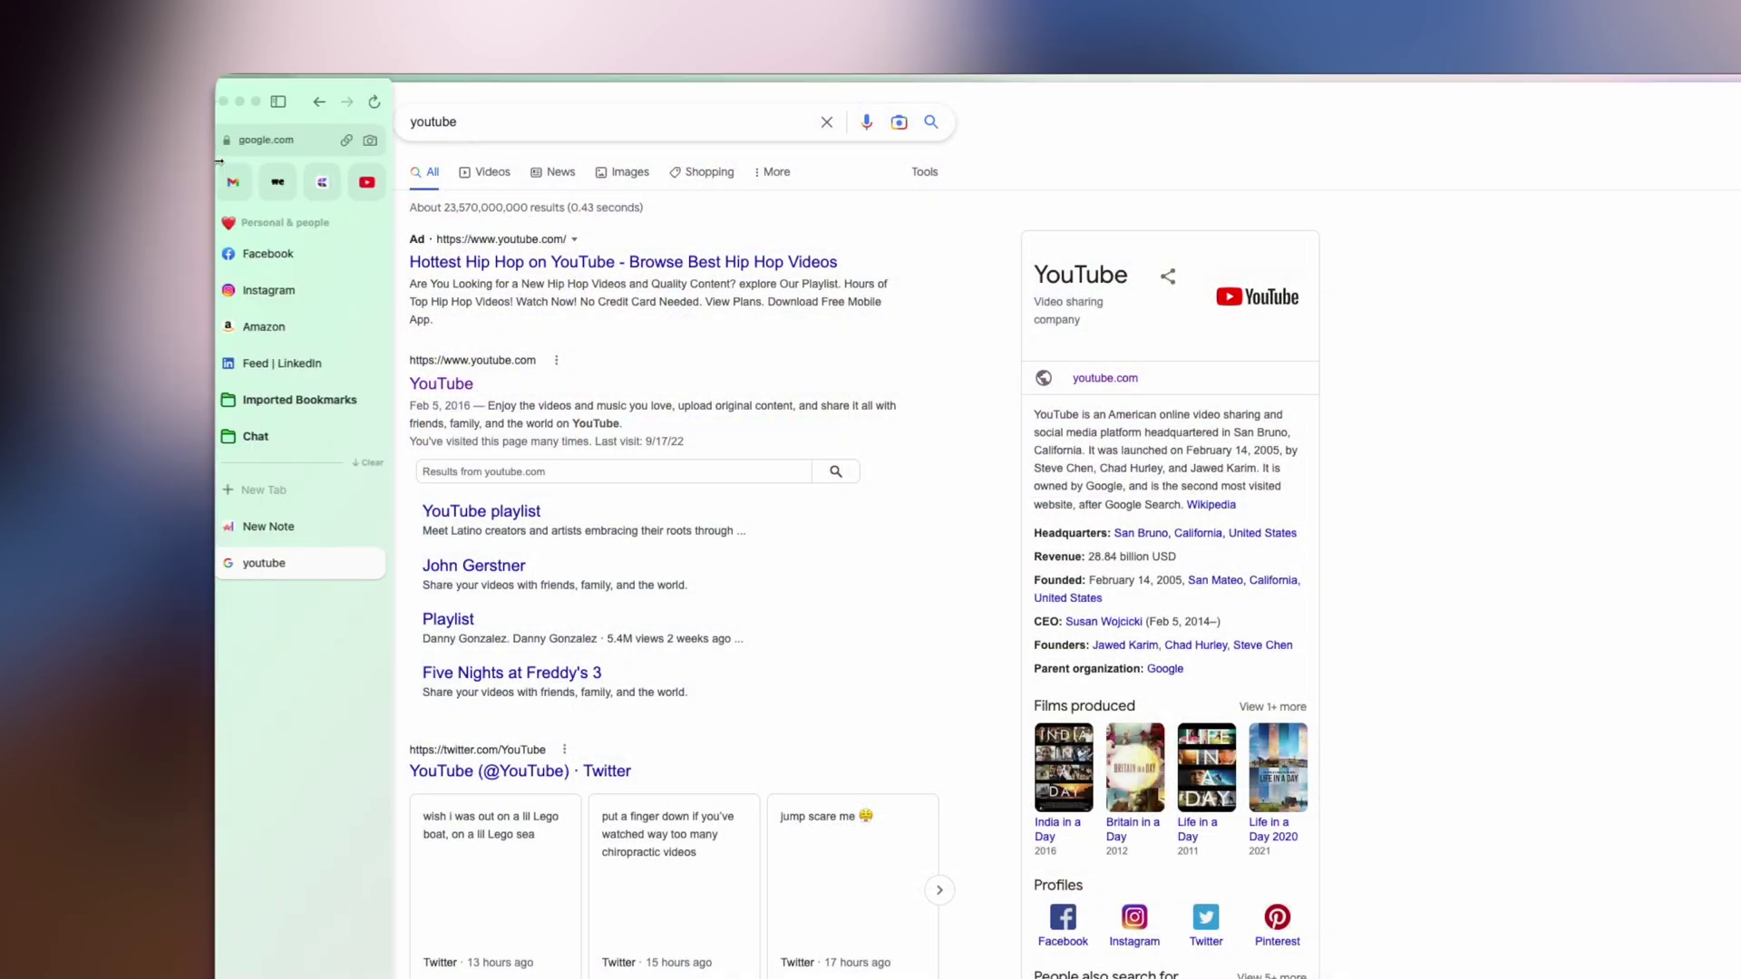
# - Drag a new note into split view beside the YouTube results, then toggle the Site Settings panel
pyautogui.moveTo(408, 77)
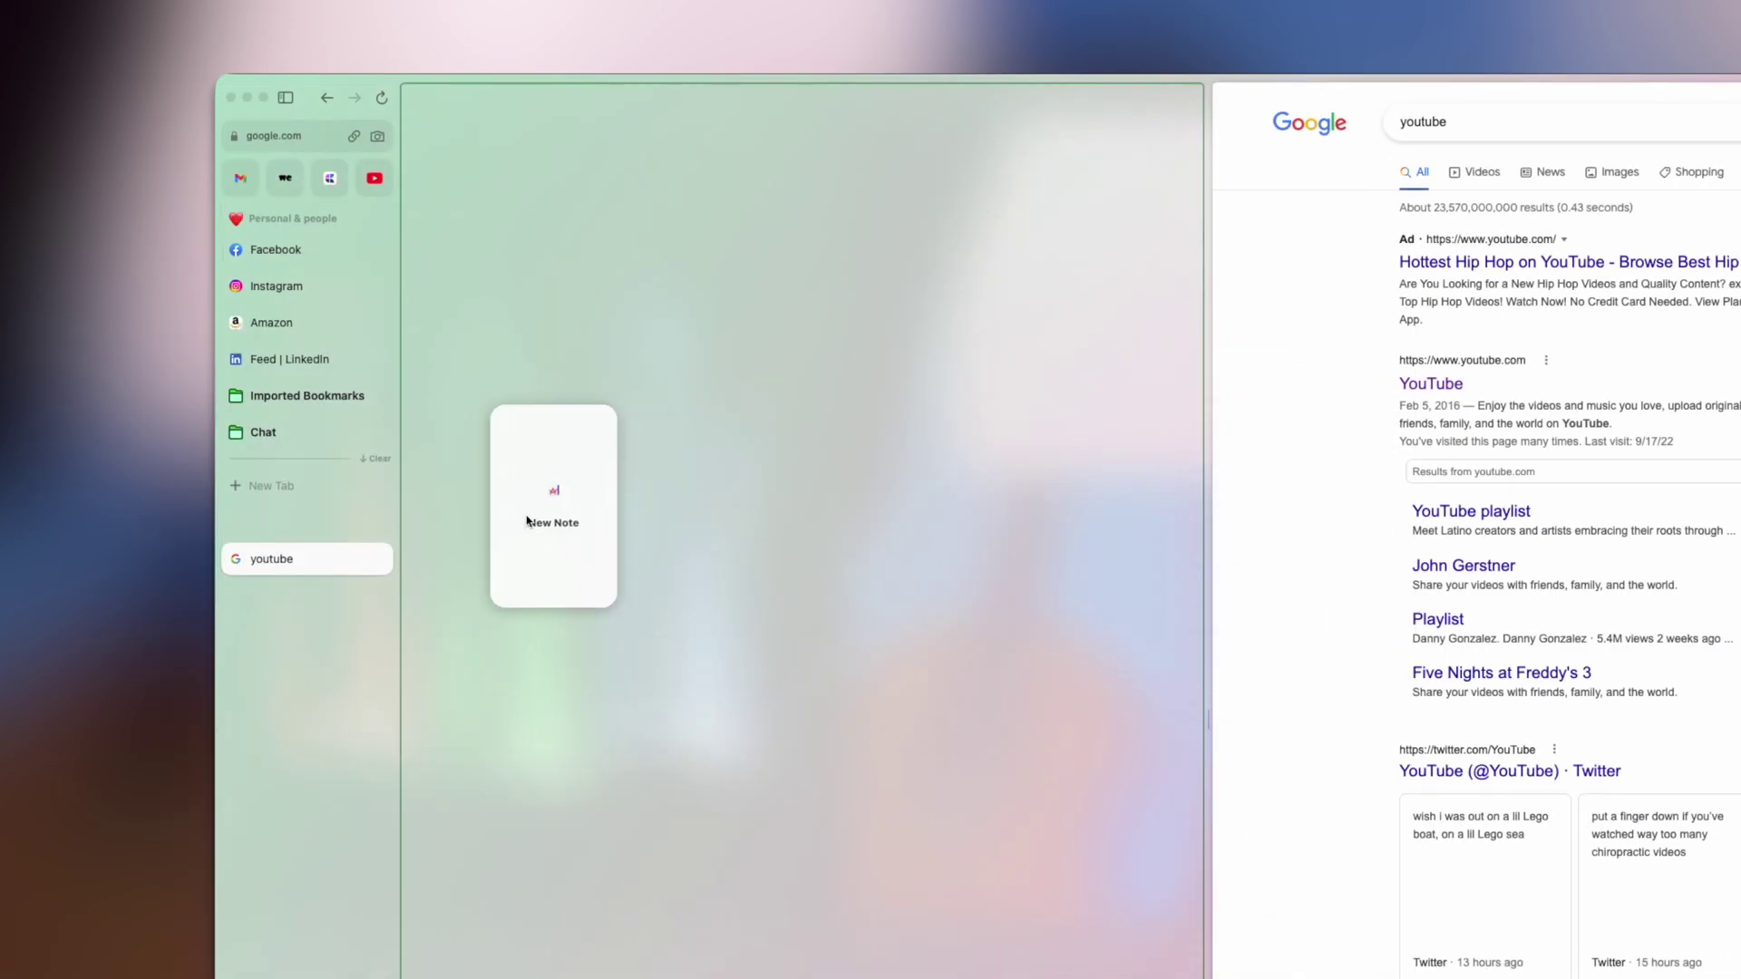
pyautogui.moveTo(551, 505); pyautogui.dragTo(335, 528)
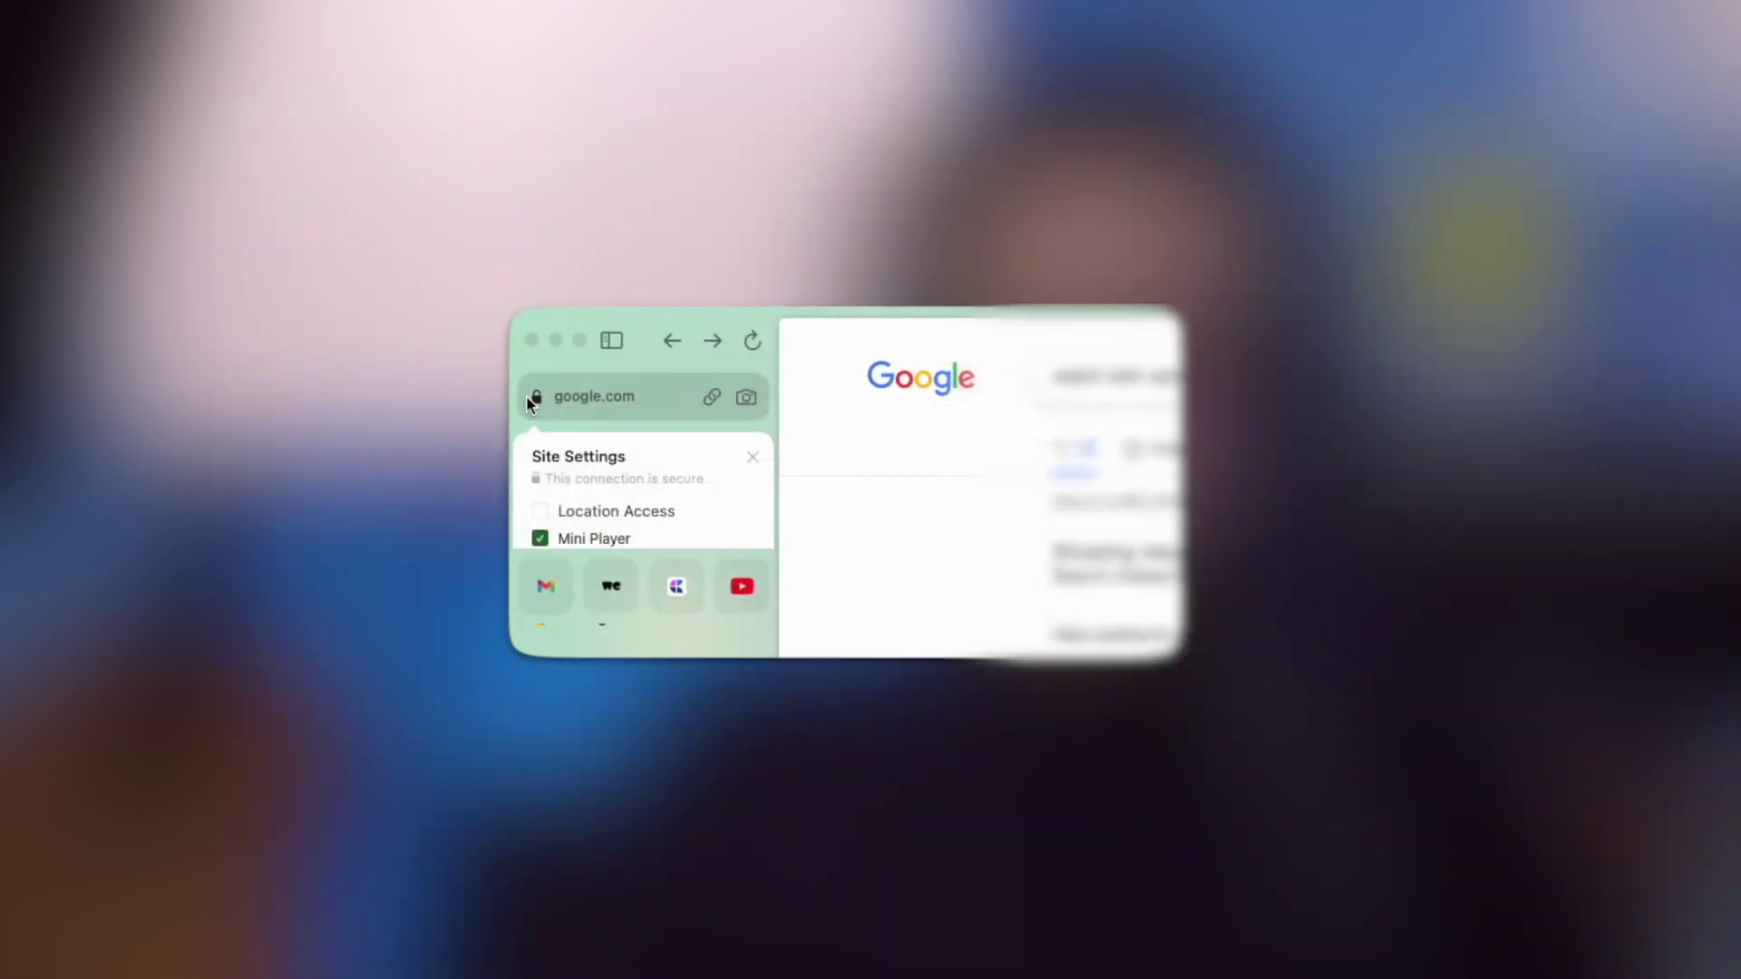
pyautogui.click(534, 398)
pyautogui.click(534, 398)
pyautogui.click(534, 398)
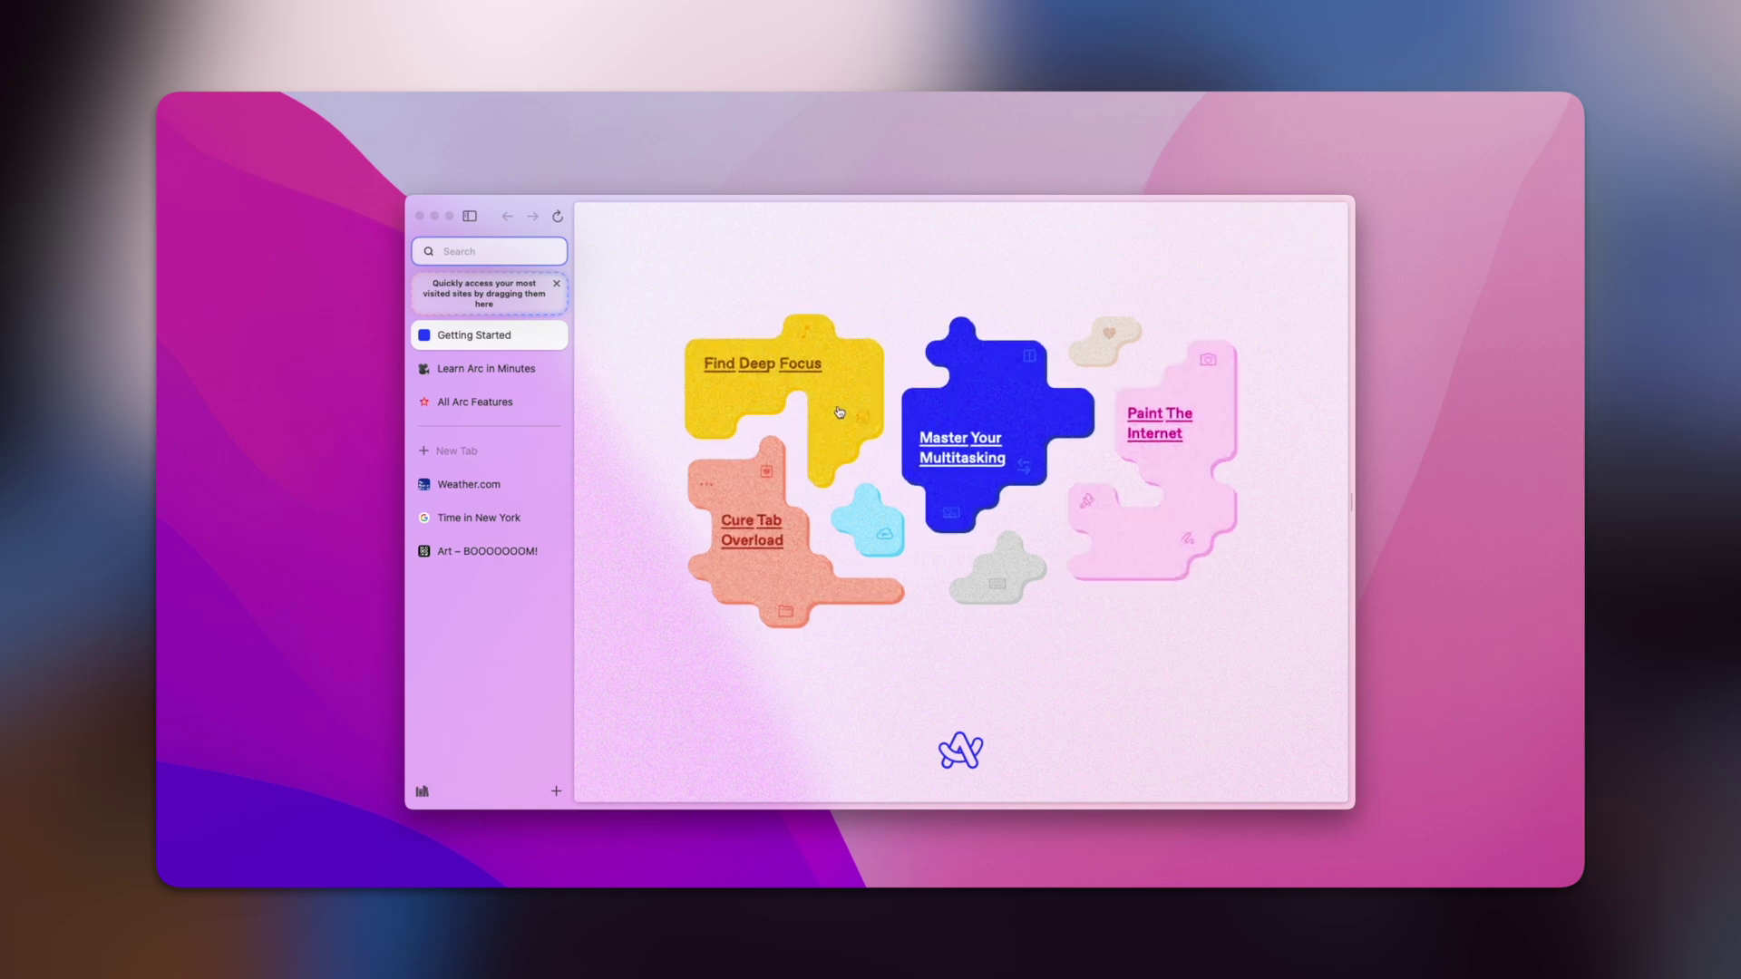
# - On the BOOOOOOM Art page, open the Library panel and close it again
pyautogui.scroll(-1, 991, 651)
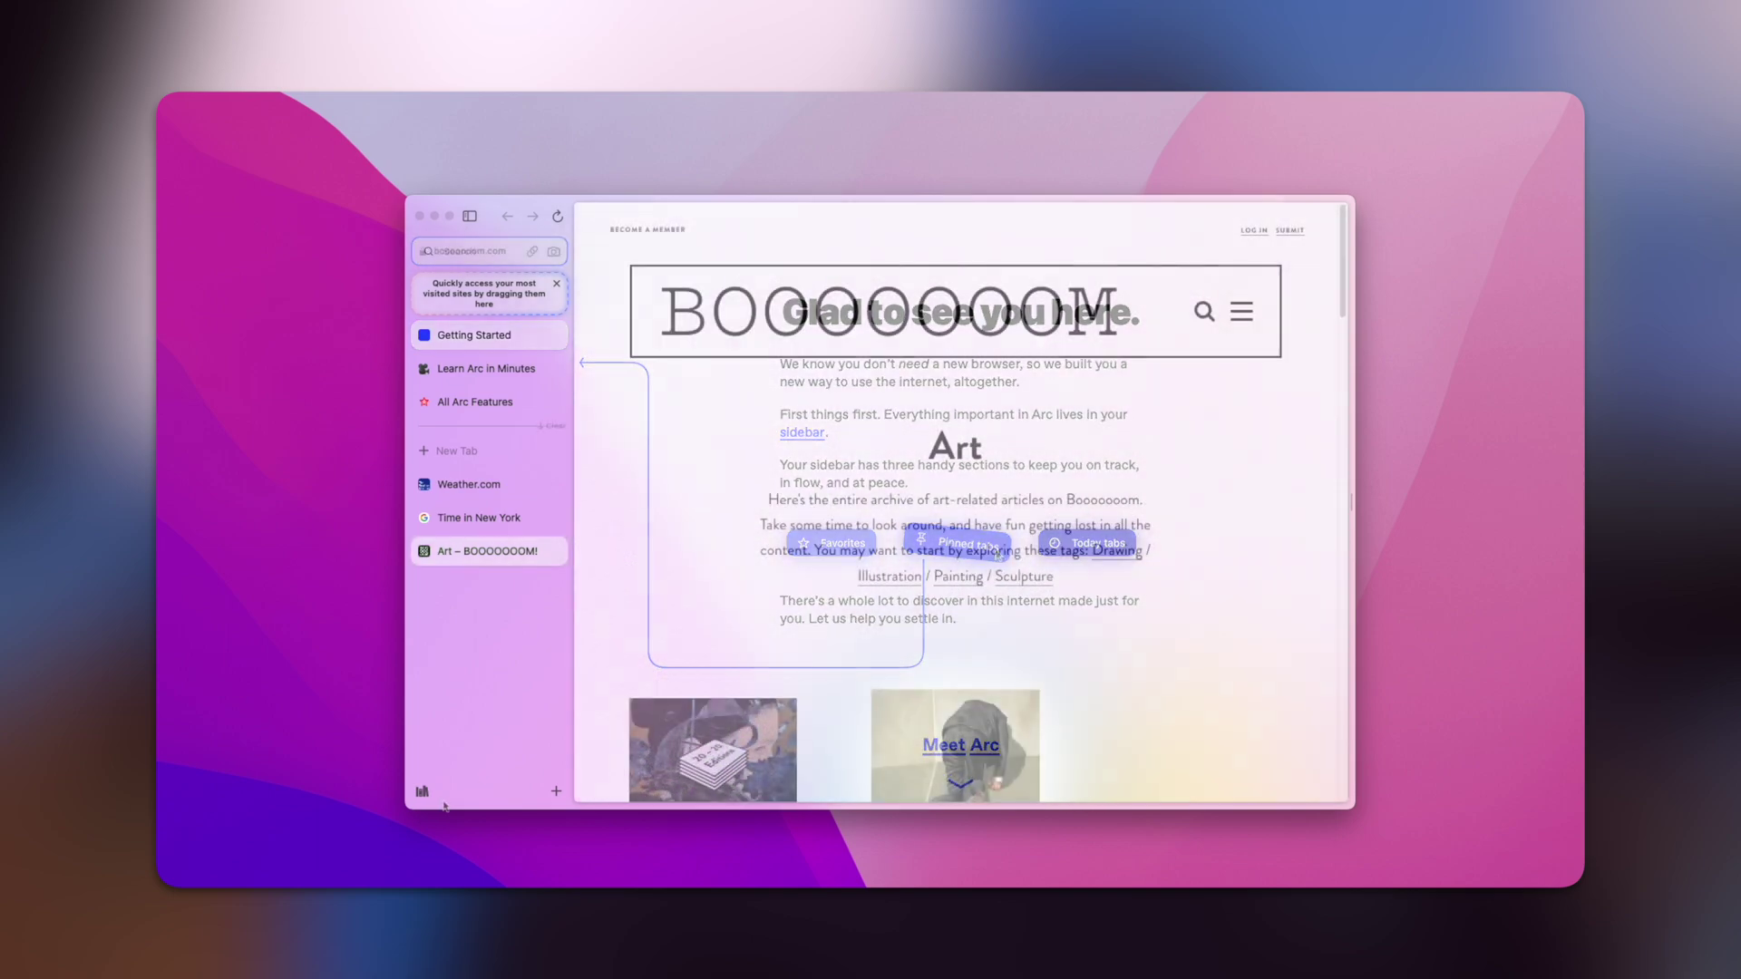
pyautogui.click(421, 792)
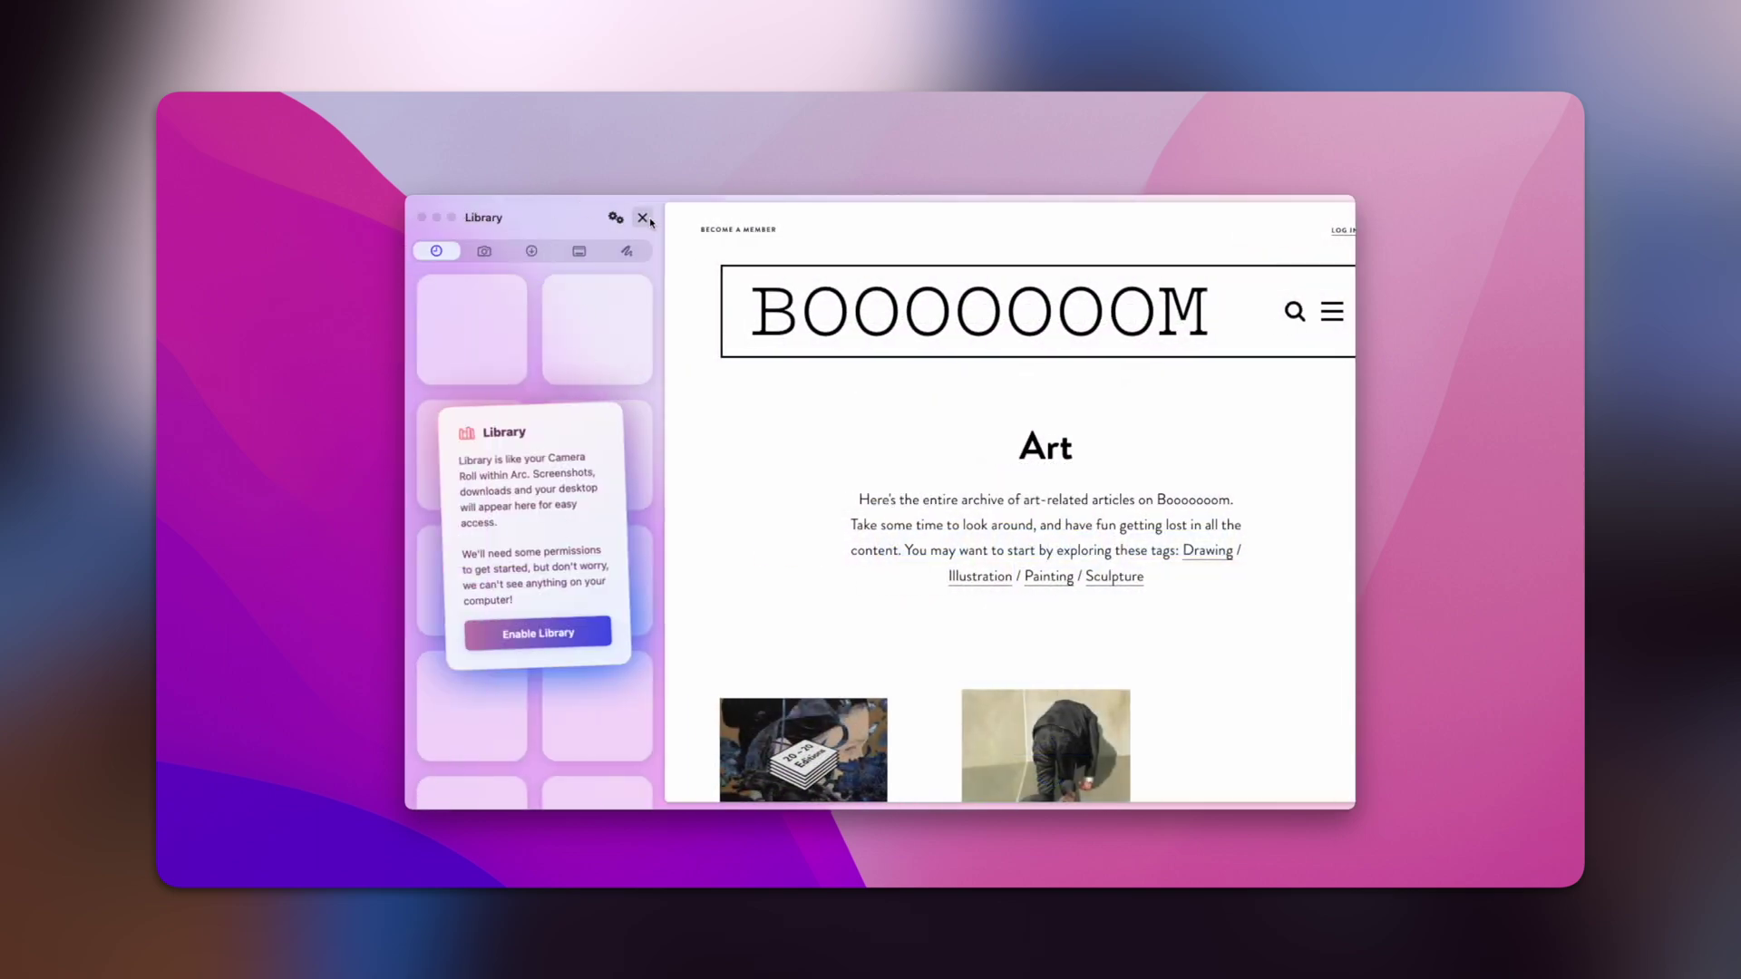
pyautogui.click(643, 218)
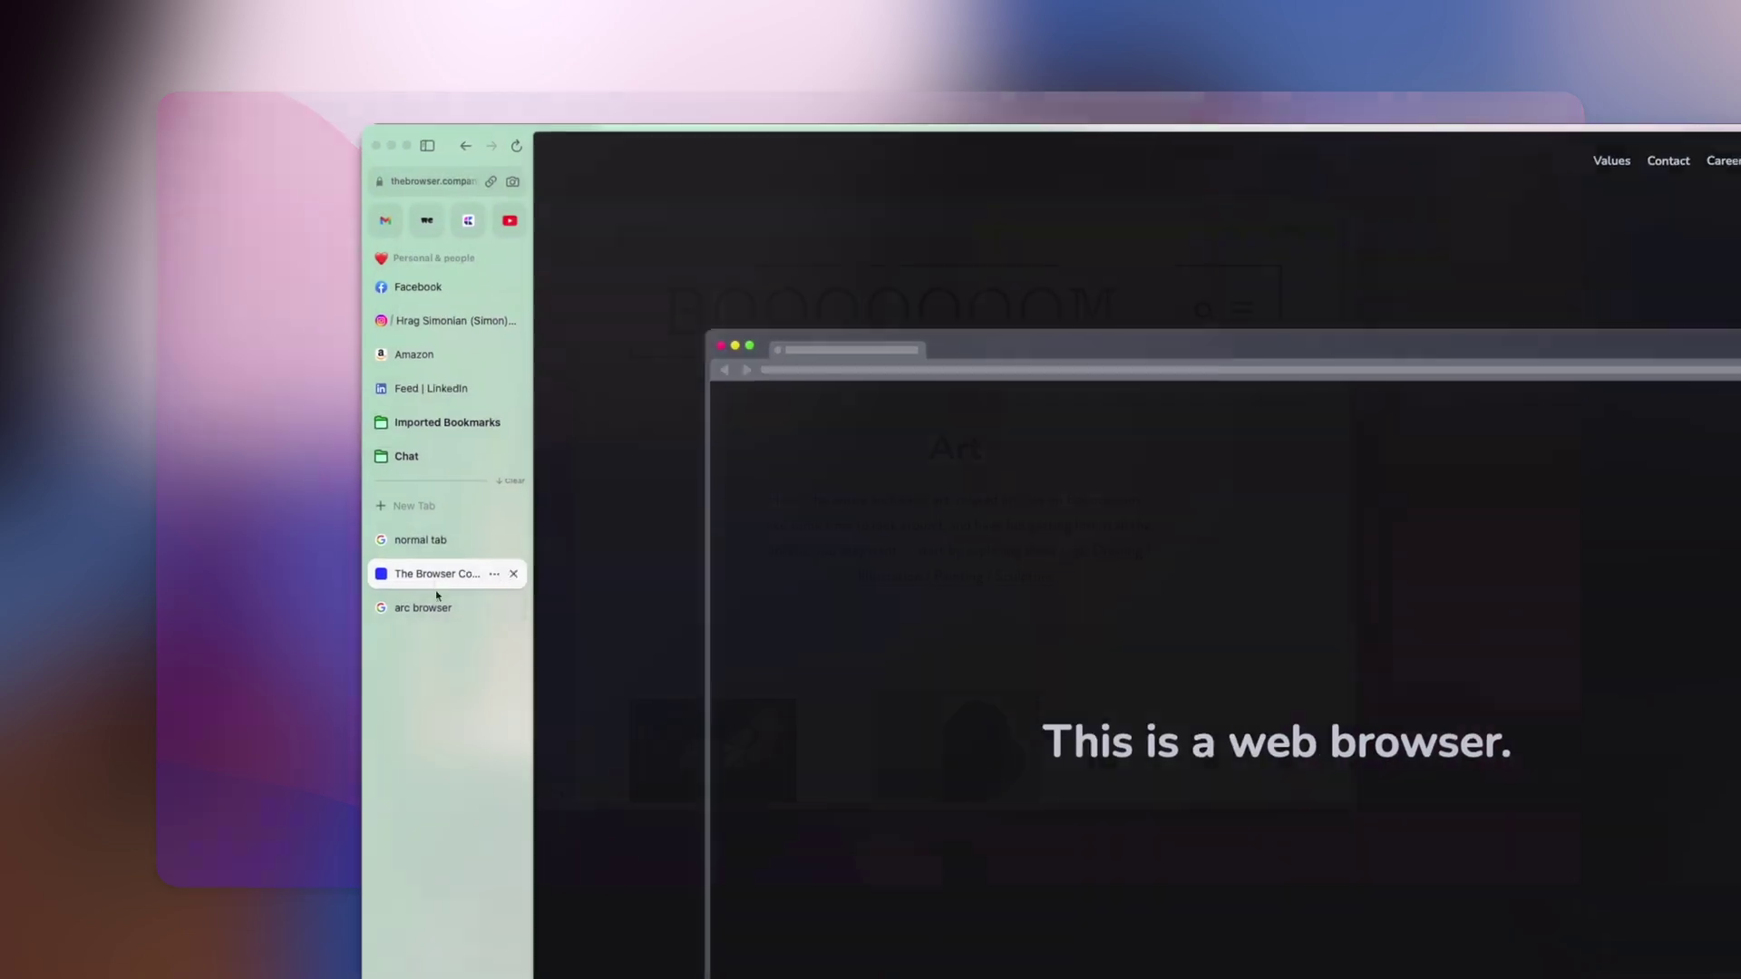
# - Switch back and forth between The Browser Company, 'normal tab' and 'arc browser' tabs
pyautogui.click(439, 604)
pyautogui.click(423, 570)
pyautogui.click(421, 538)
pyautogui.click(423, 571)
pyautogui.click(421, 607)
pyautogui.click(417, 538)
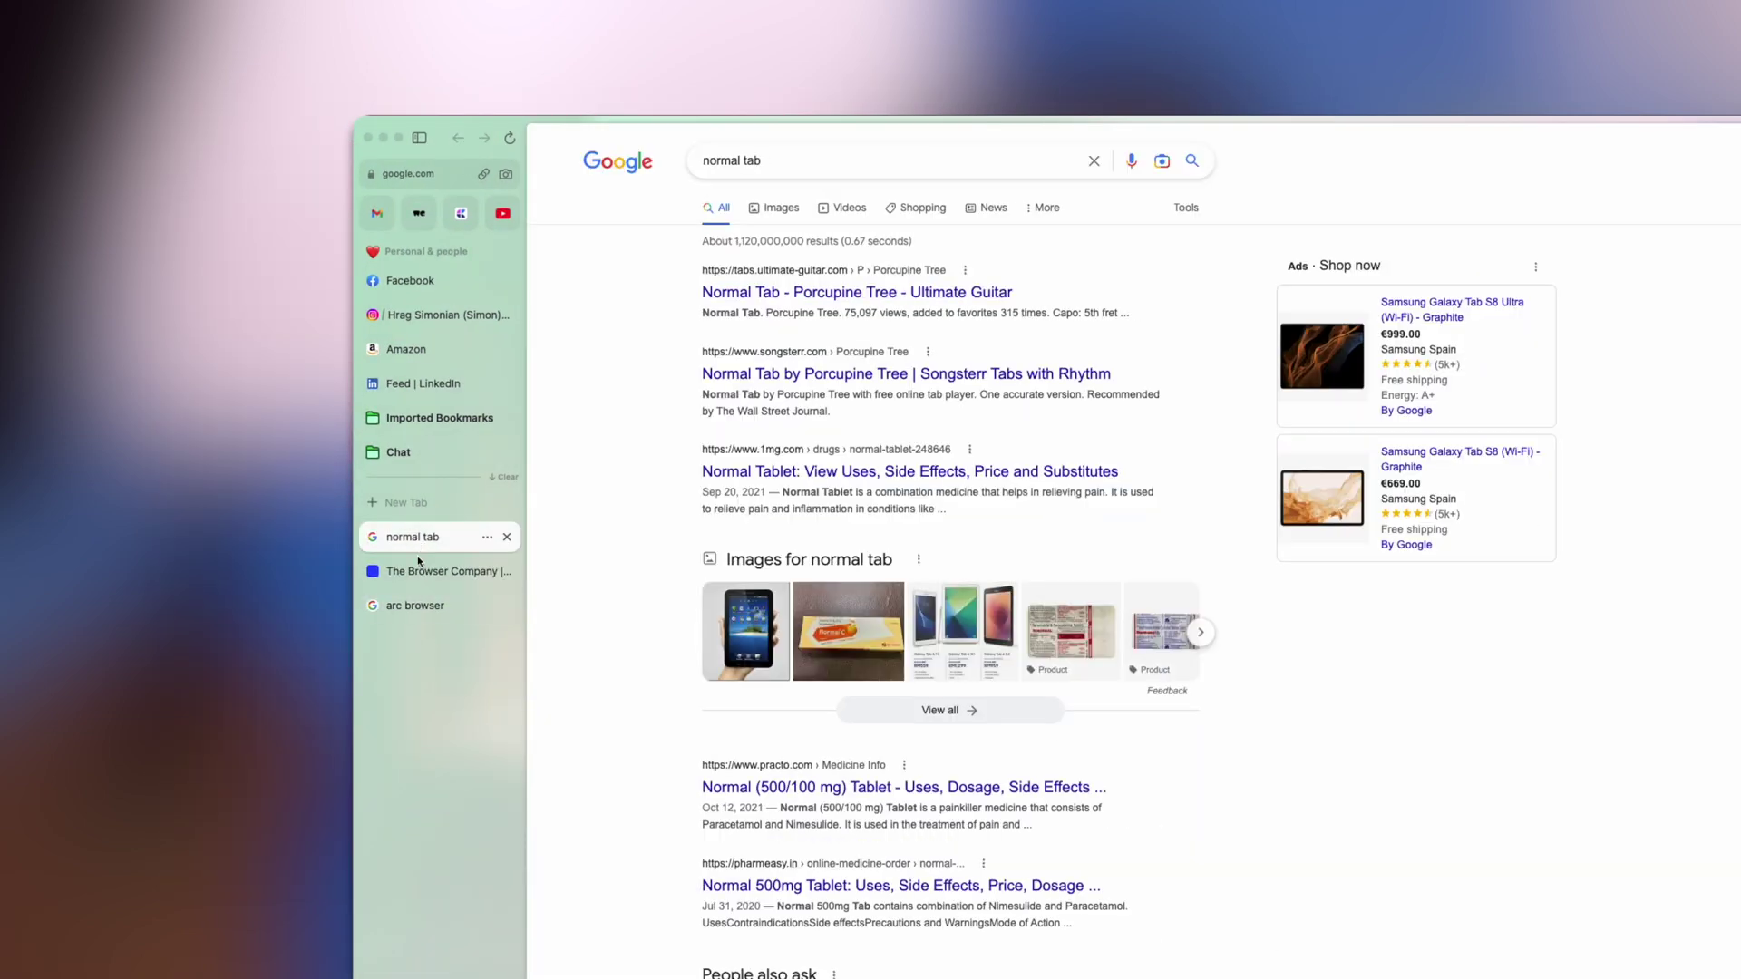
pyautogui.click(418, 569)
pyautogui.click(419, 538)
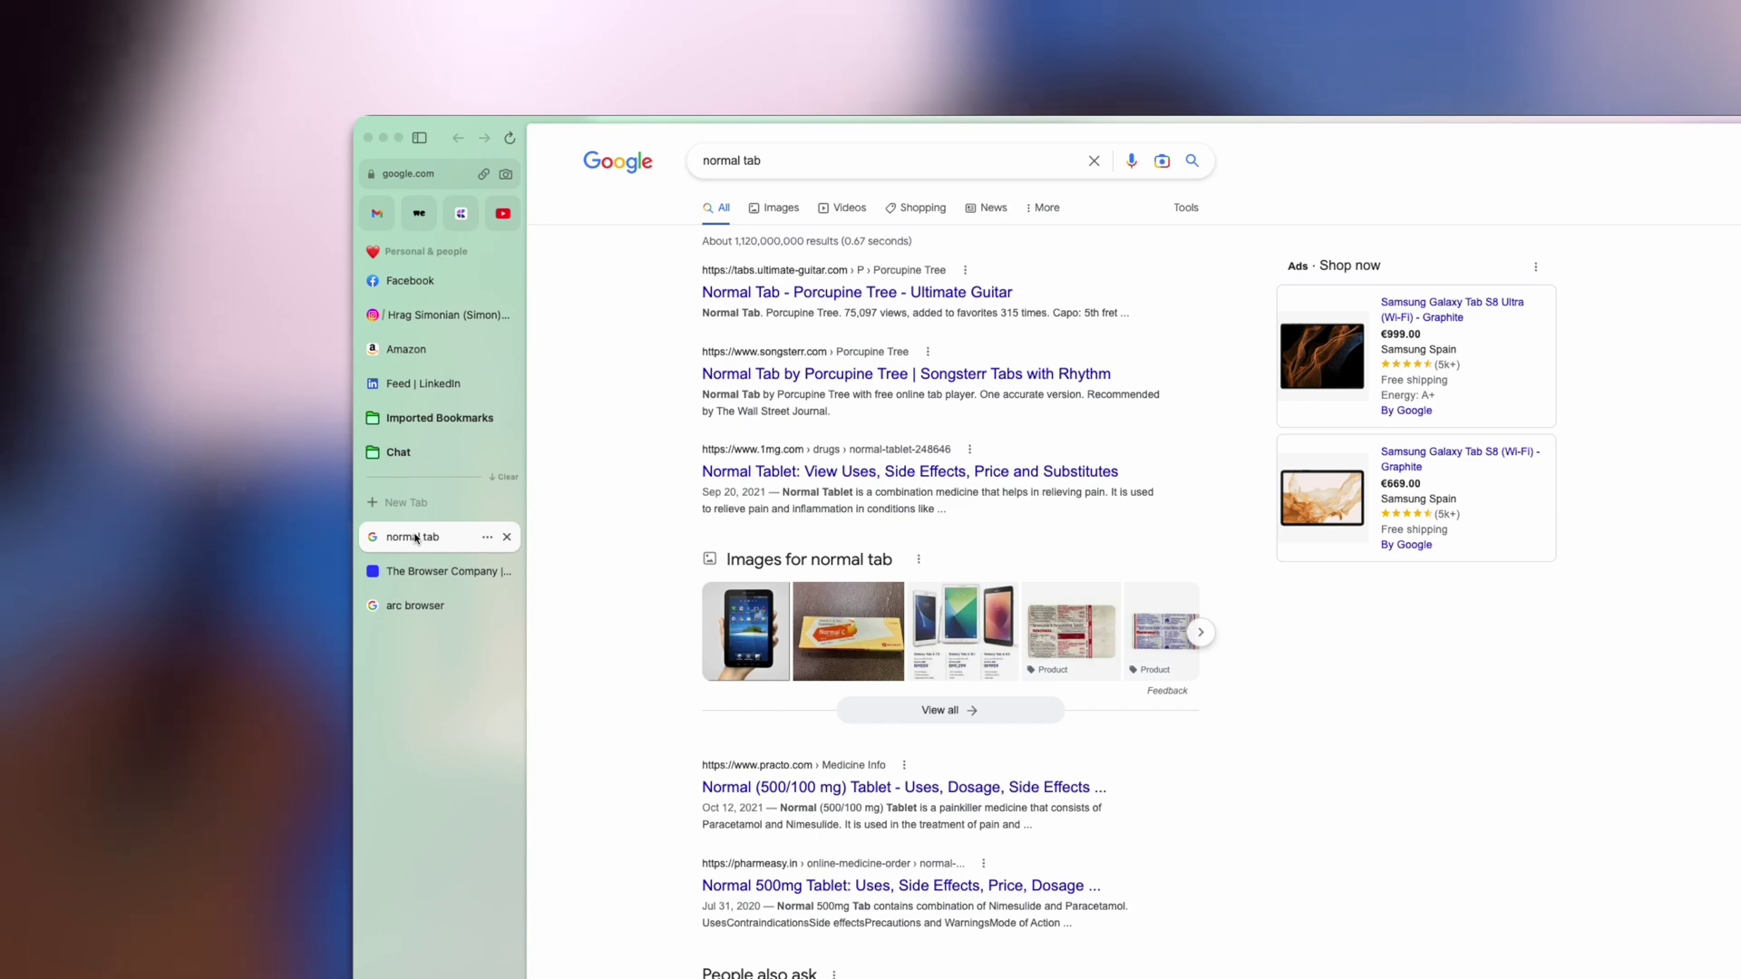
pyautogui.click(417, 570)
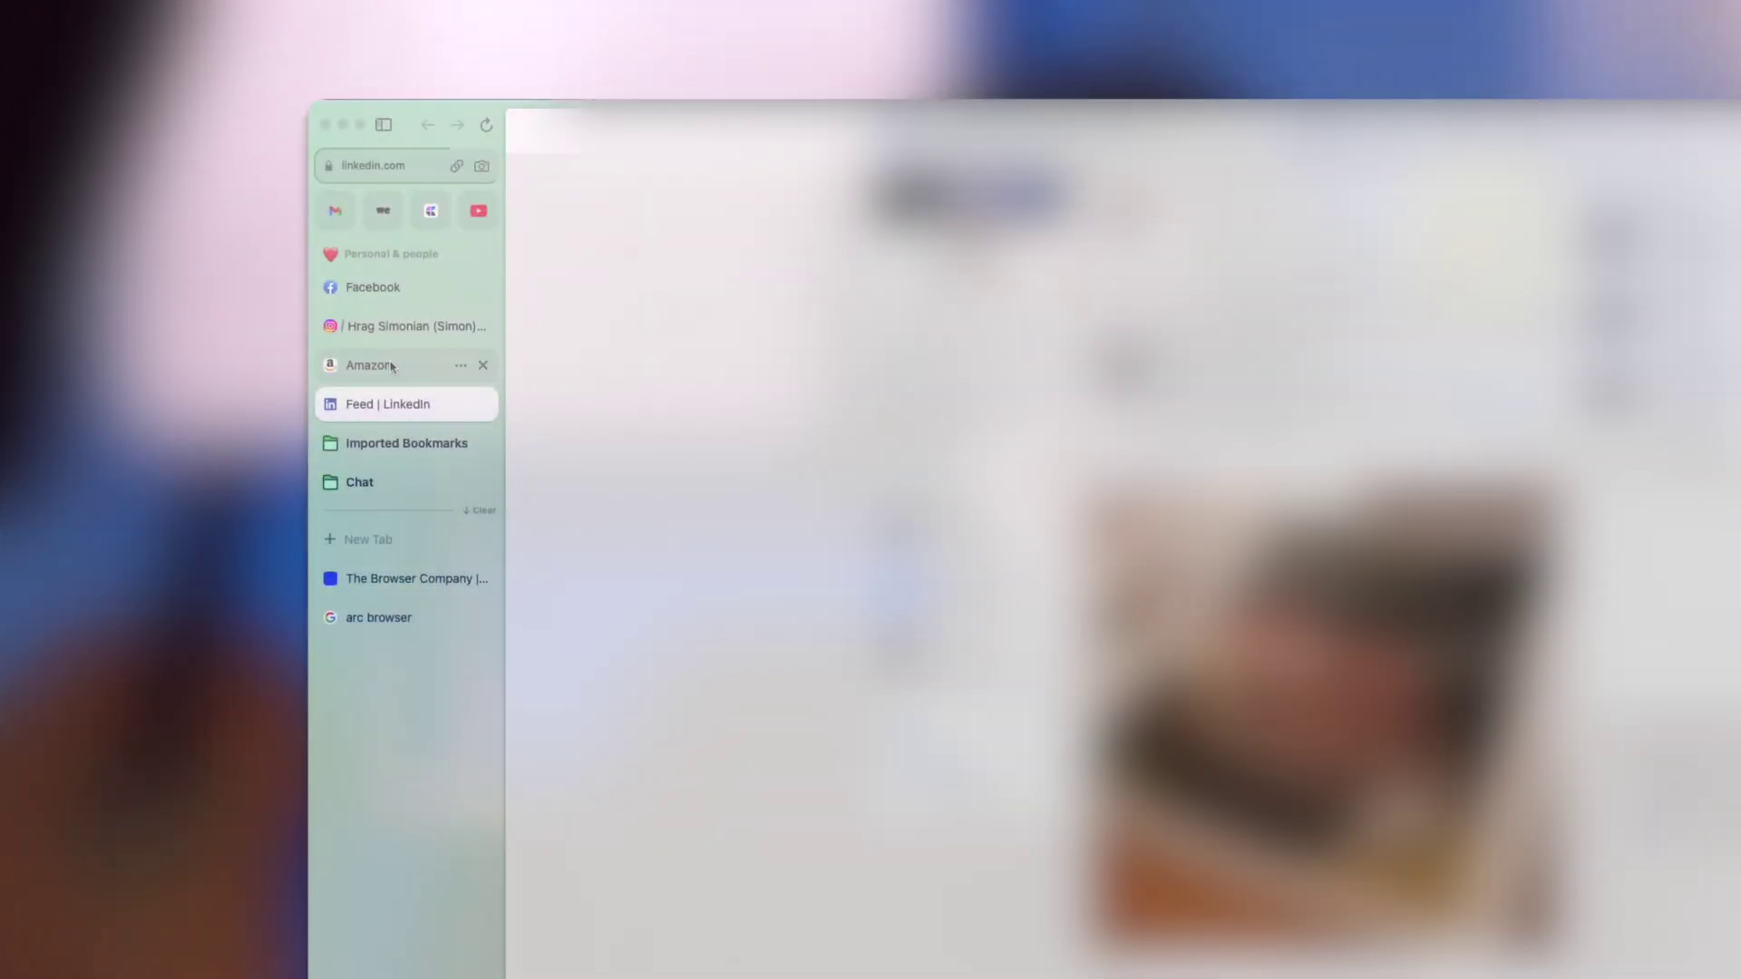
# - Flip through the Amazon, LinkedIn feed, Instagram profile and Facebook tabs
pyautogui.click(392, 363)
pyautogui.click(392, 405)
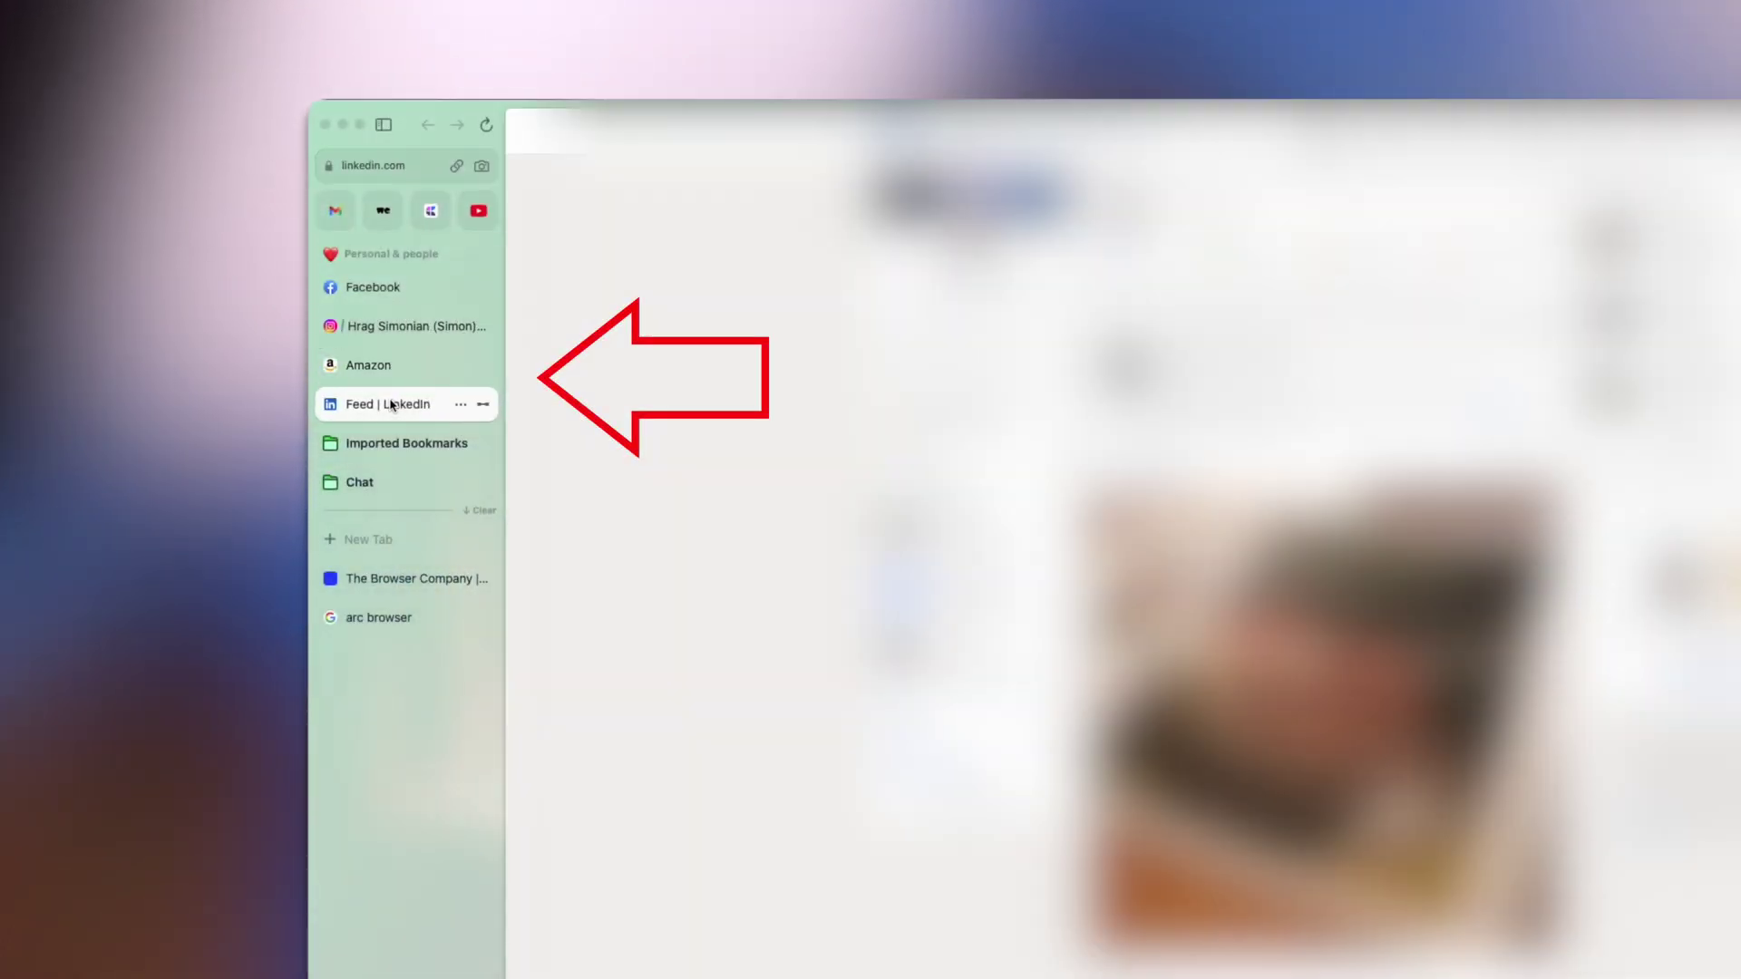
pyautogui.click(392, 363)
pyautogui.click(392, 328)
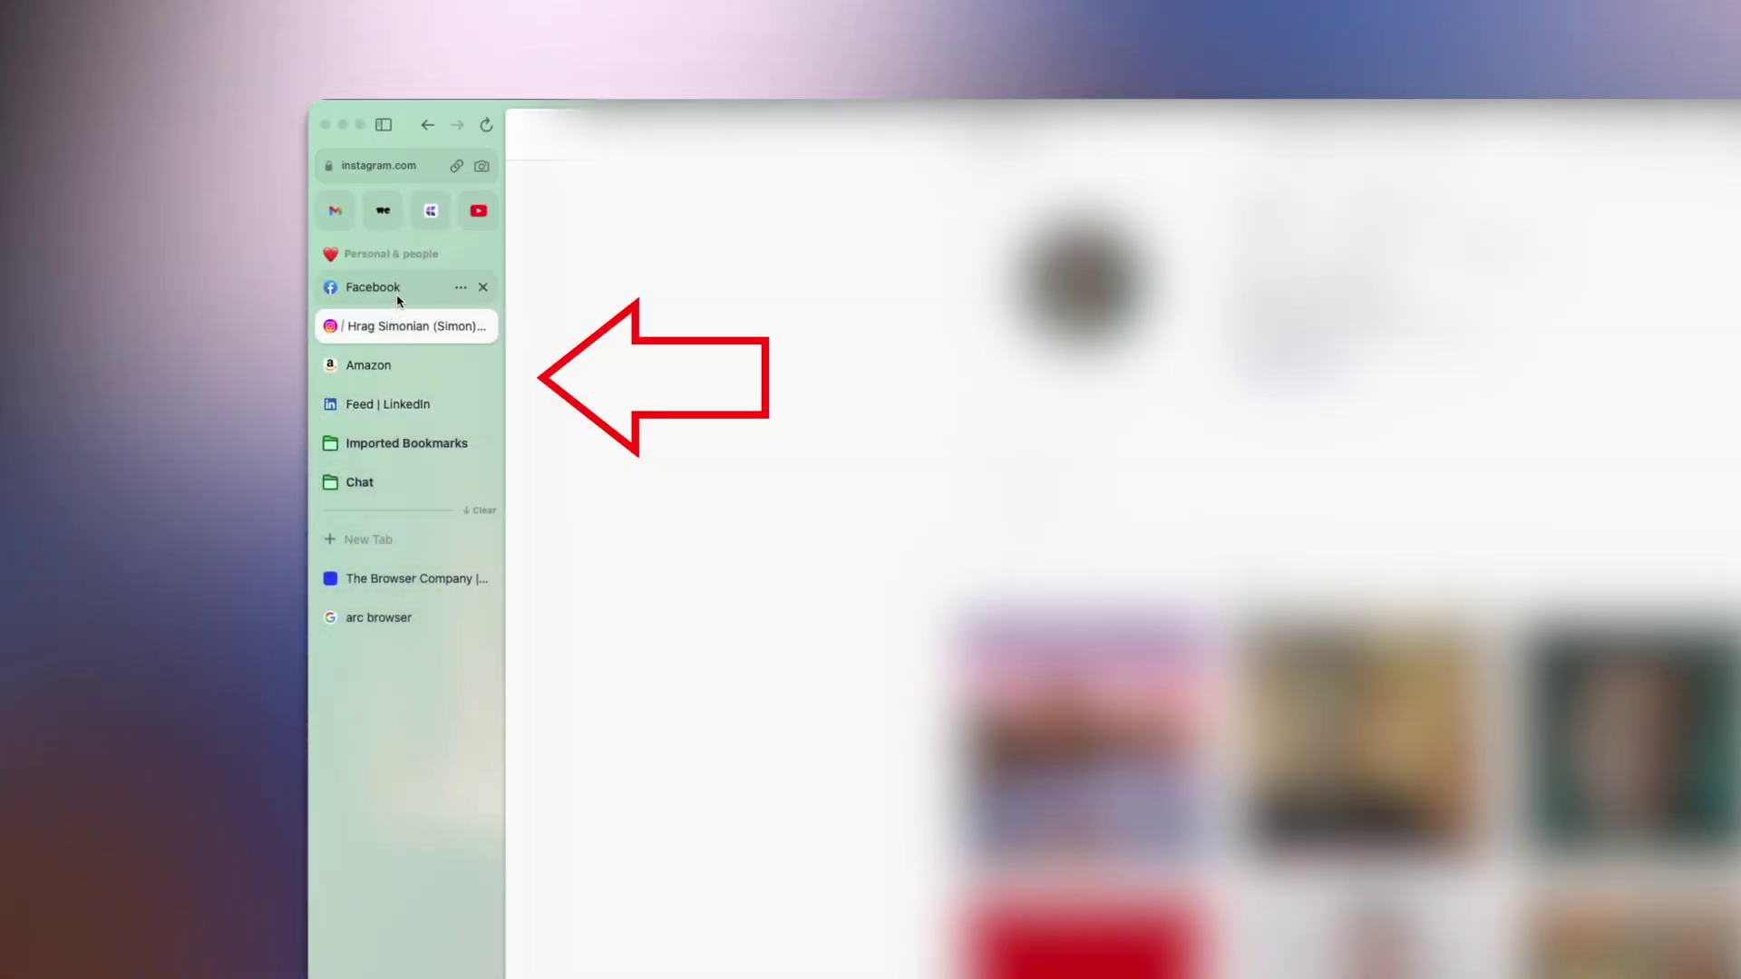
pyautogui.click(389, 287)
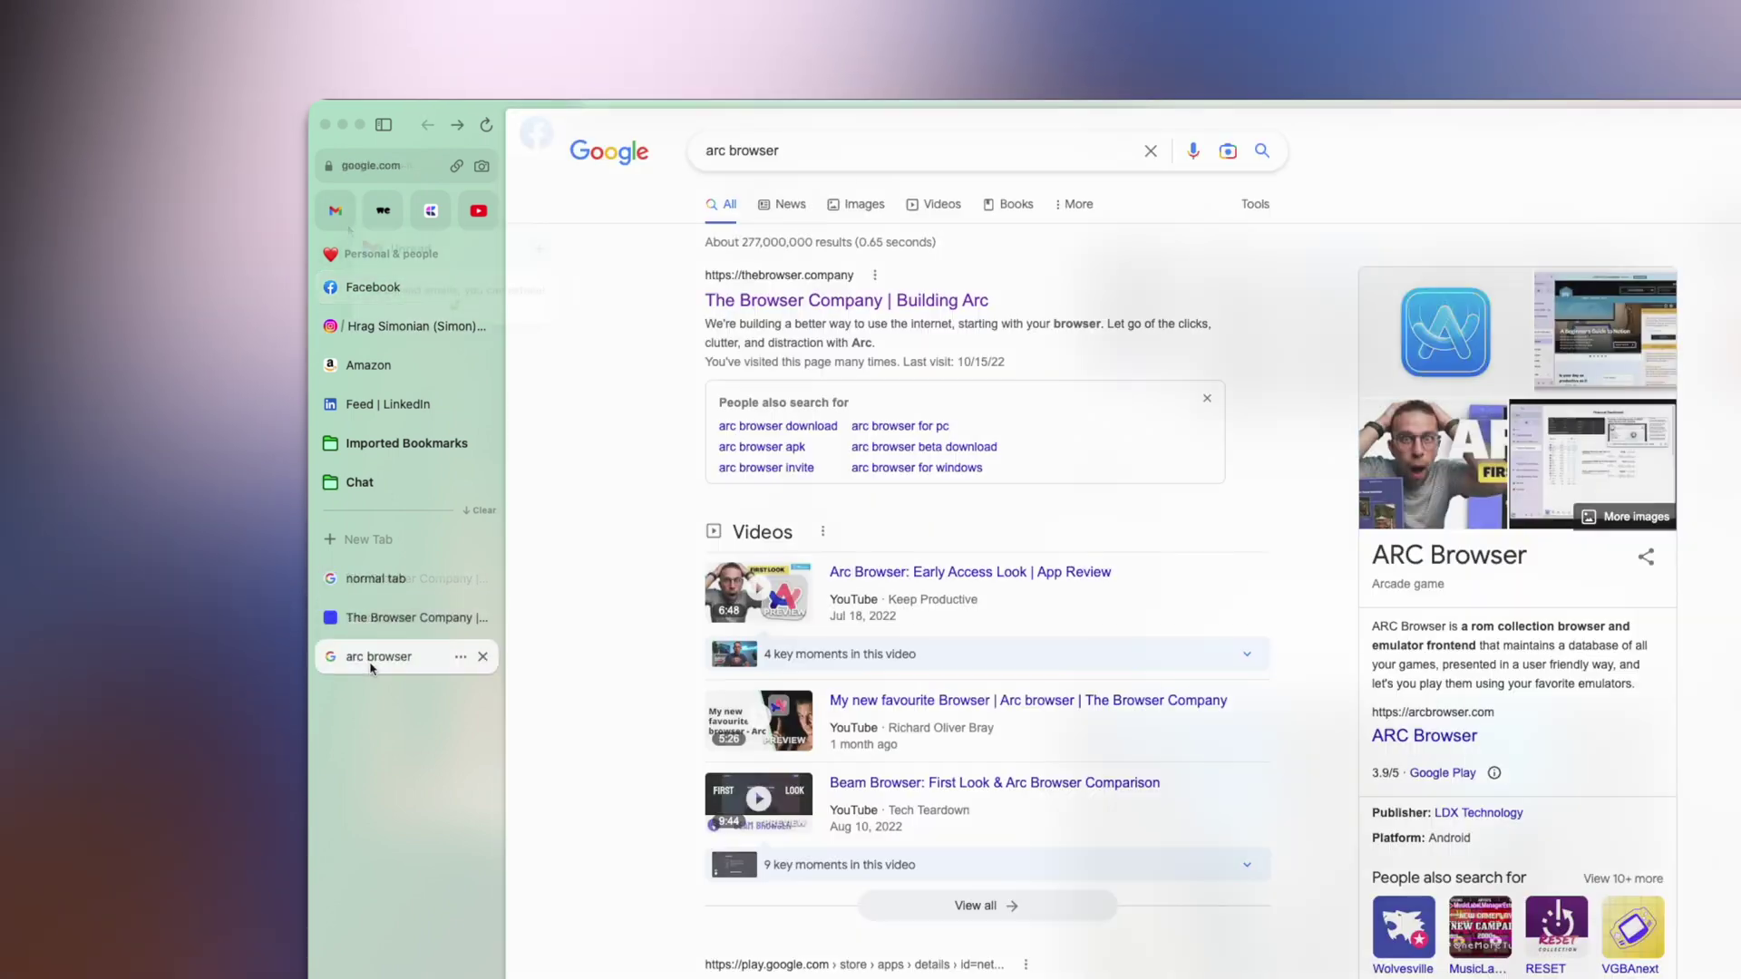
# - Select the 'normal tab' search results and close that tab with Cmd+W
pyautogui.click(408, 617)
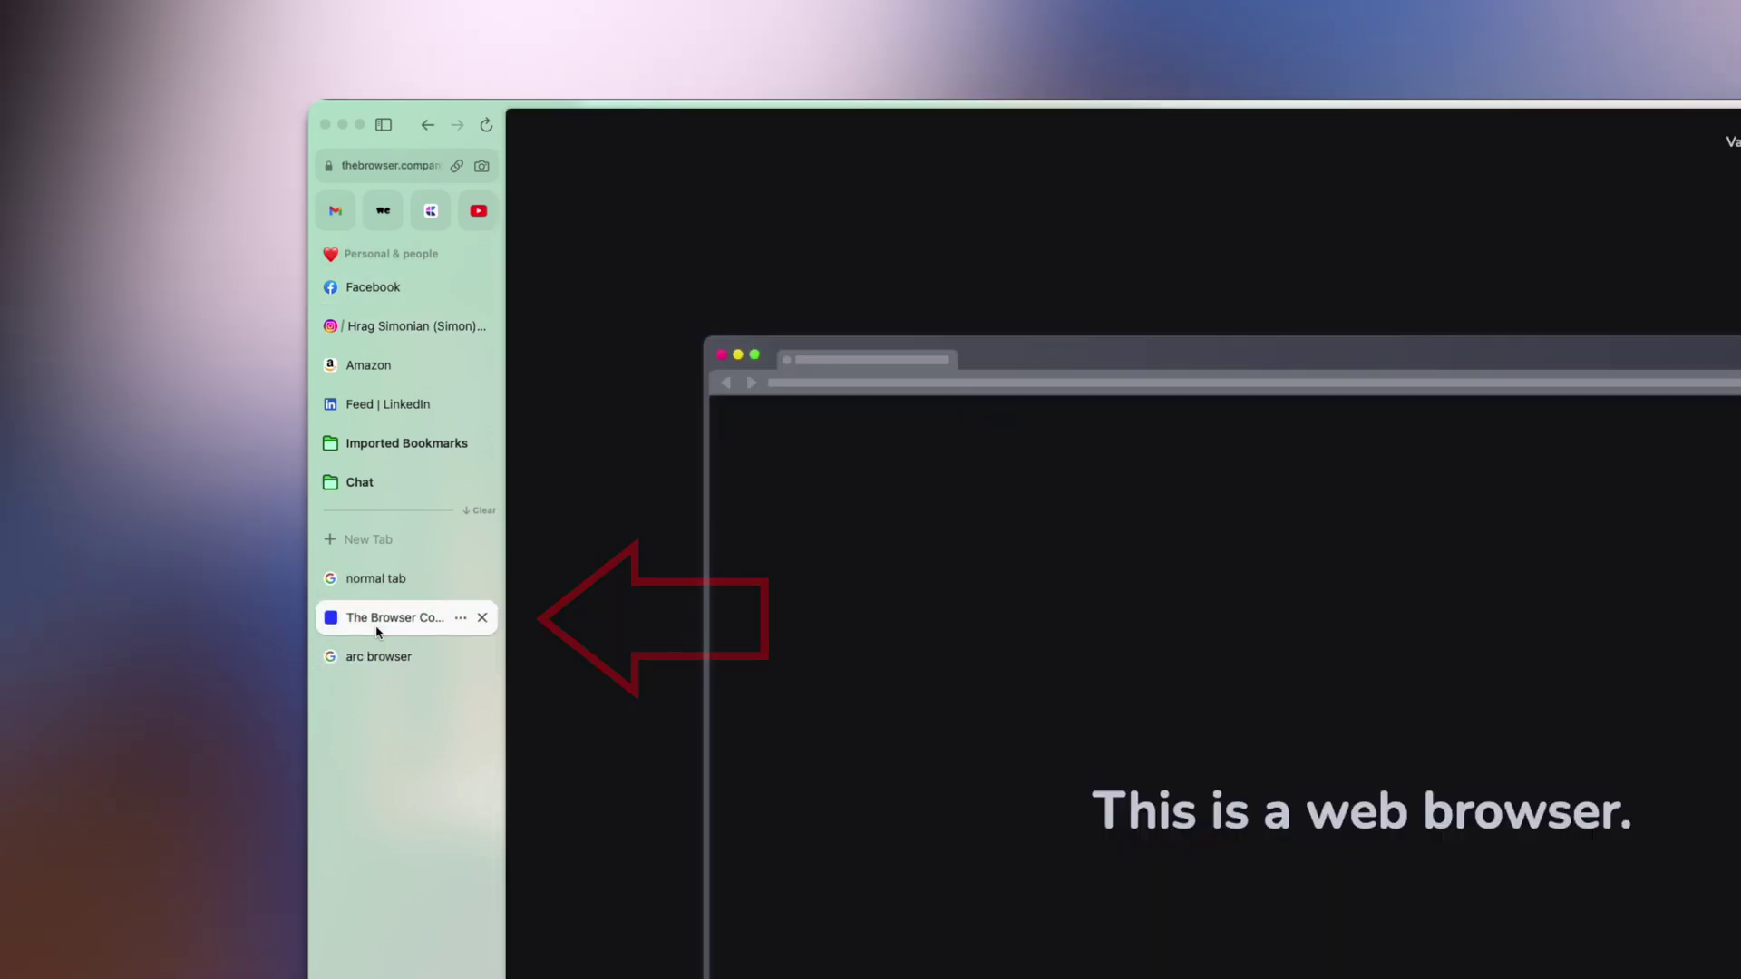
pyautogui.click(399, 578)
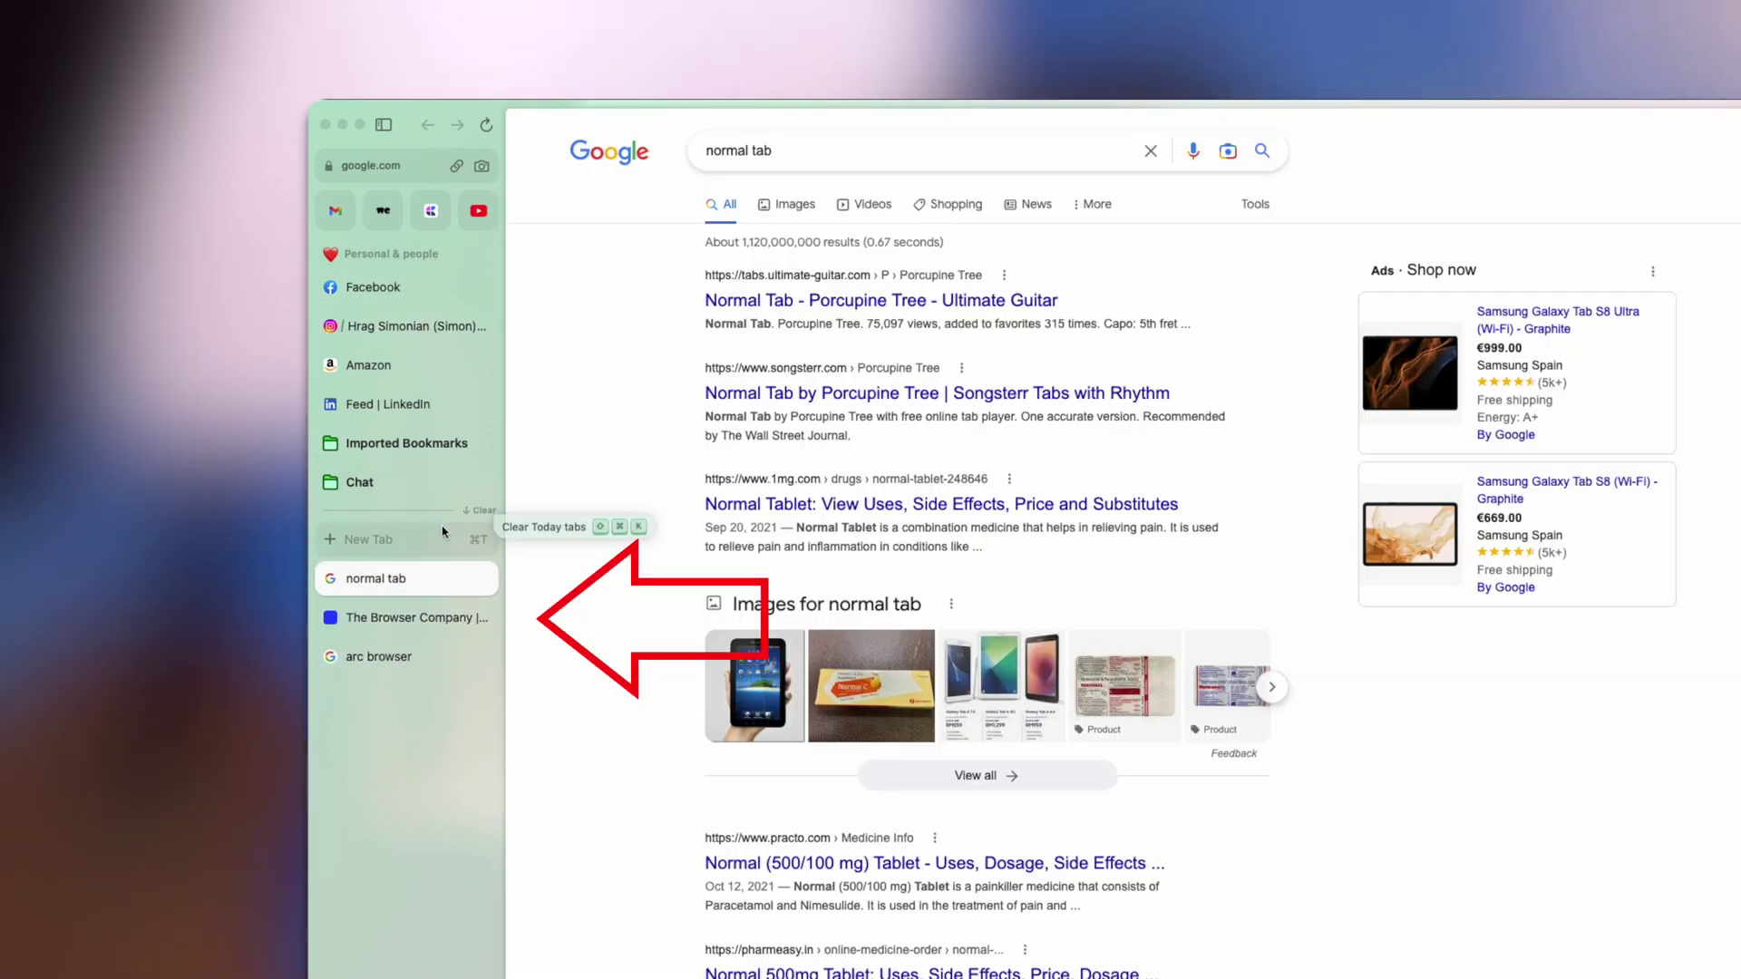
pyautogui.press('super+w')
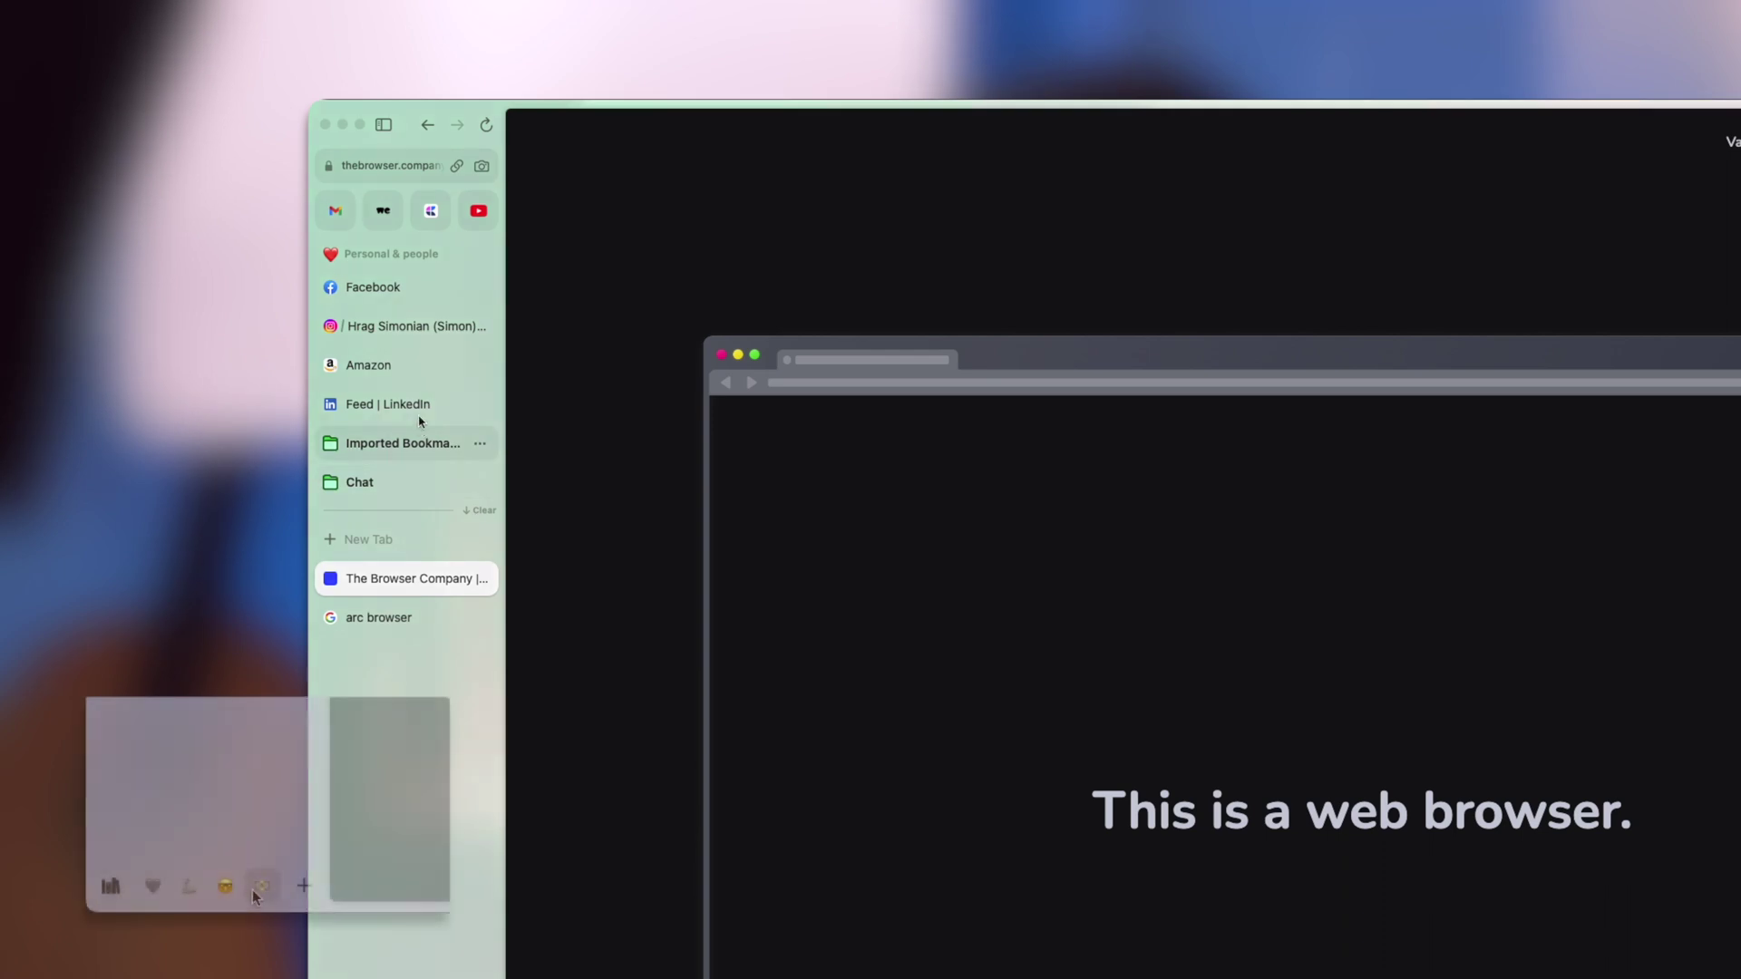
# - Visit the yellow and lavender spaces, then return to the Personal & people space
pyautogui.click(199, 890)
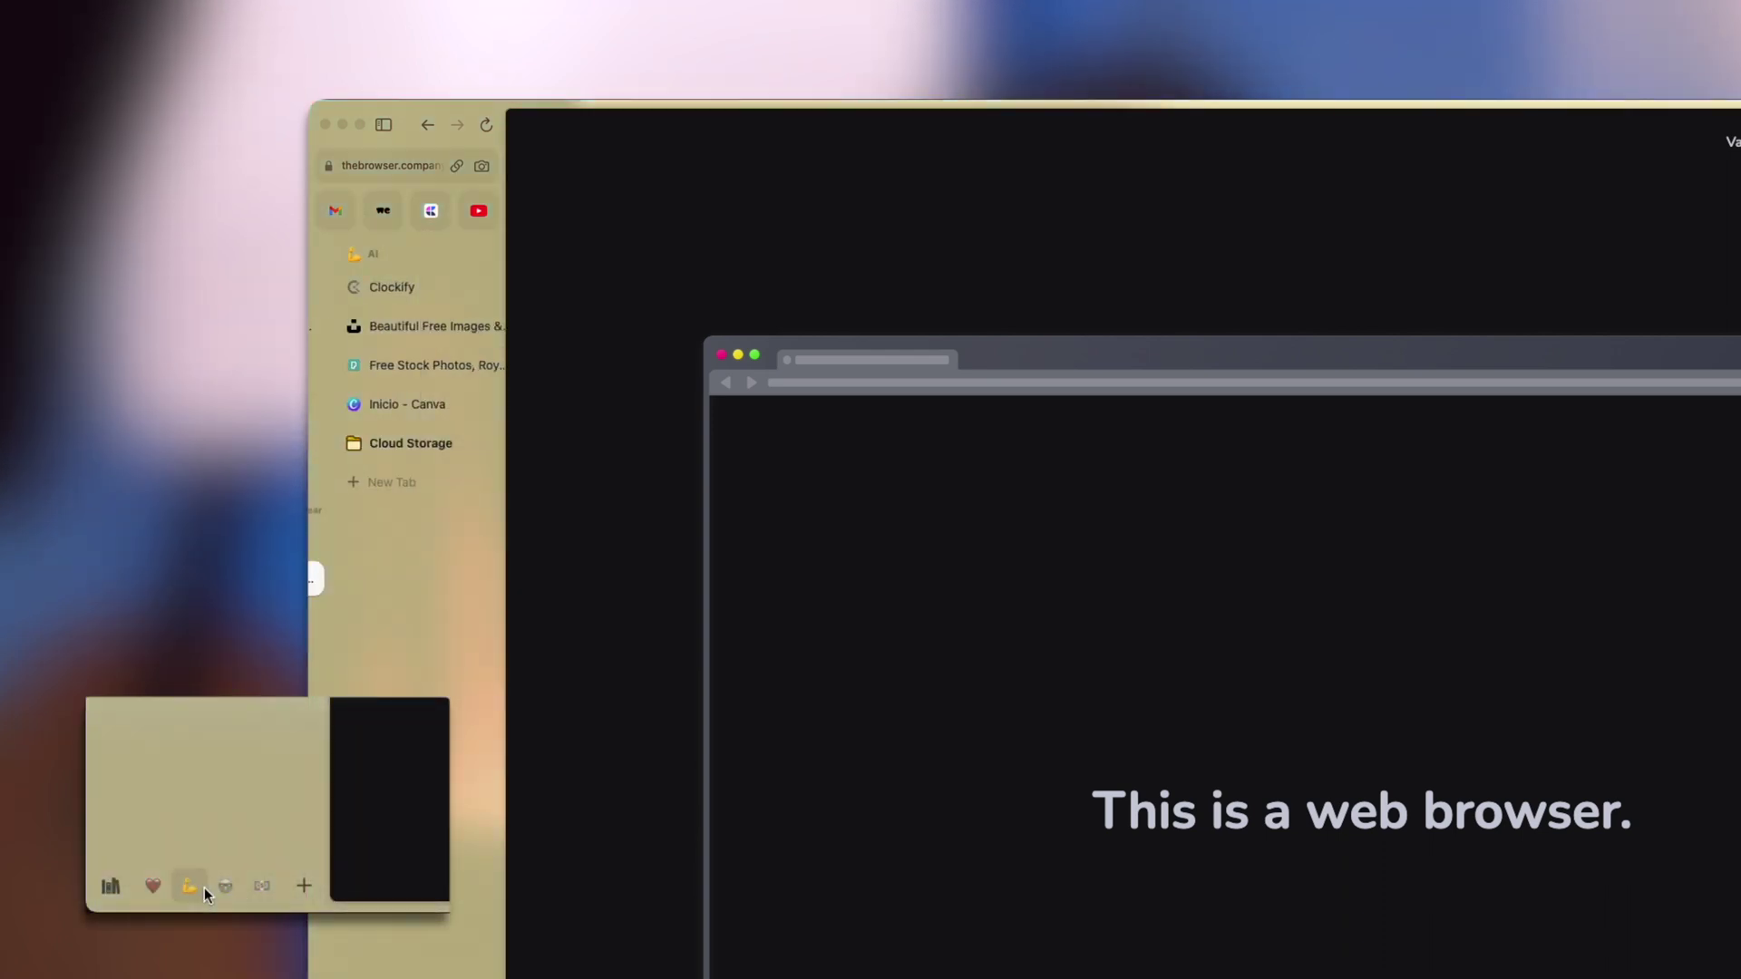
pyautogui.click(247, 885)
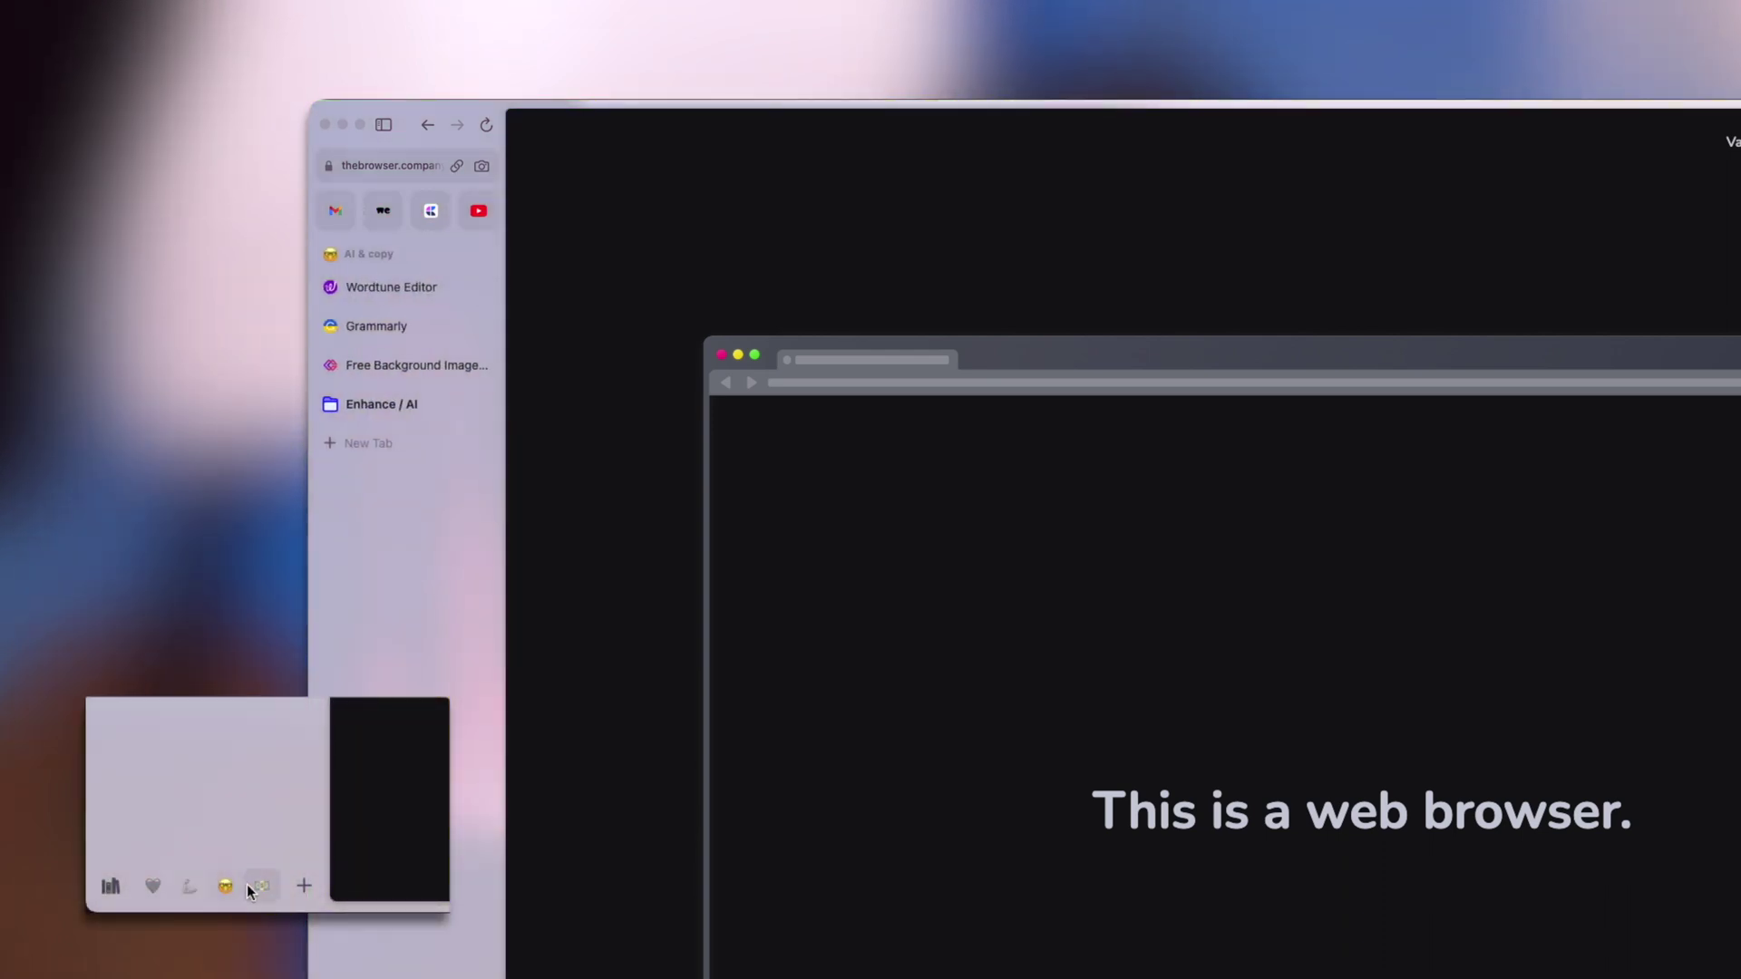
pyautogui.click(163, 886)
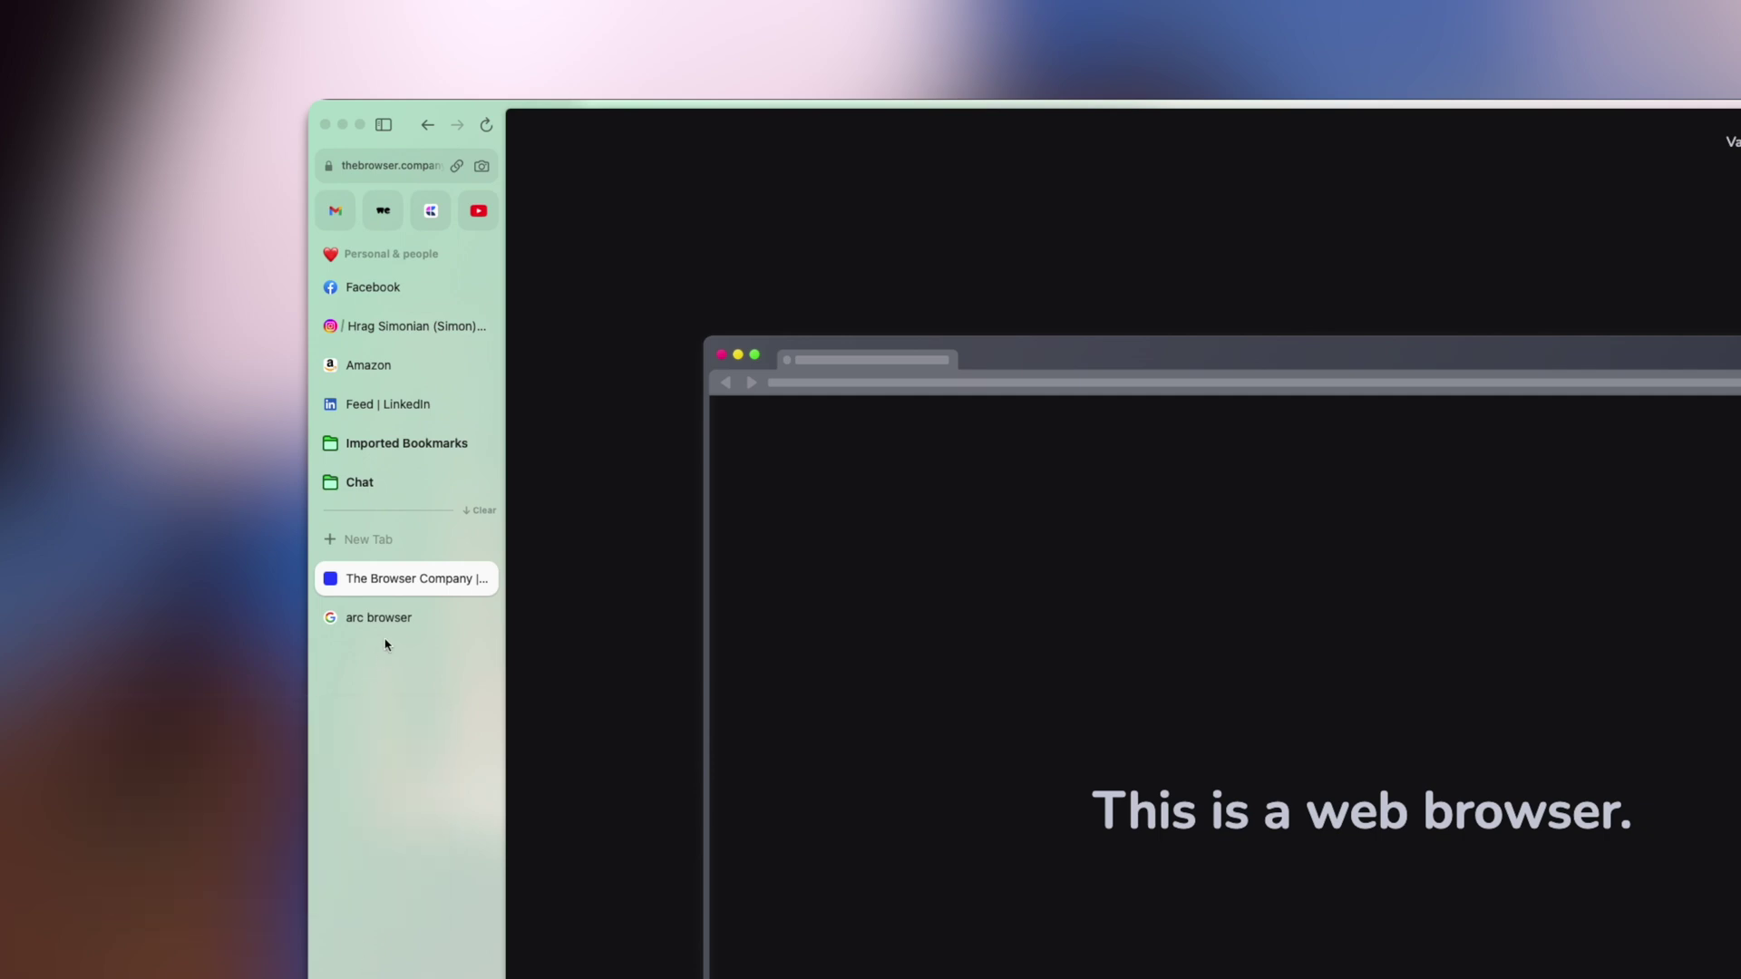
# - Switch between the arc browser results and The Browser Company, then open pinned YouTube
pyautogui.click(390, 619)
pyautogui.click(399, 589)
pyautogui.click(388, 617)
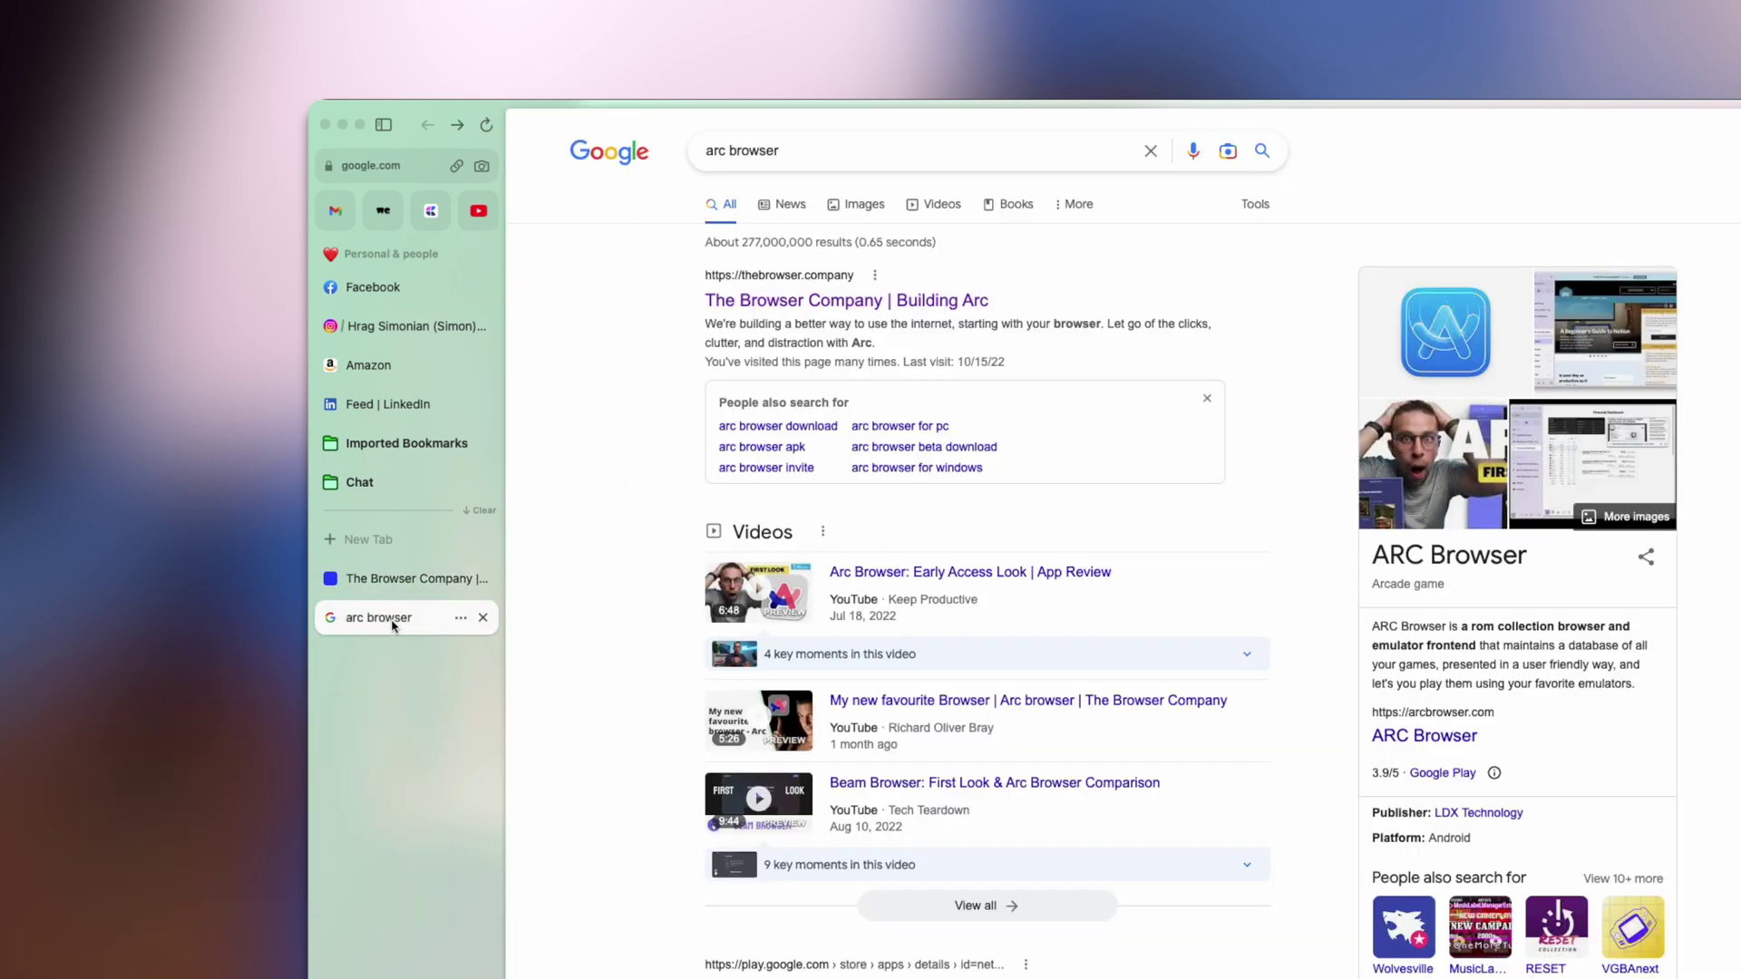
pyautogui.click(476, 213)
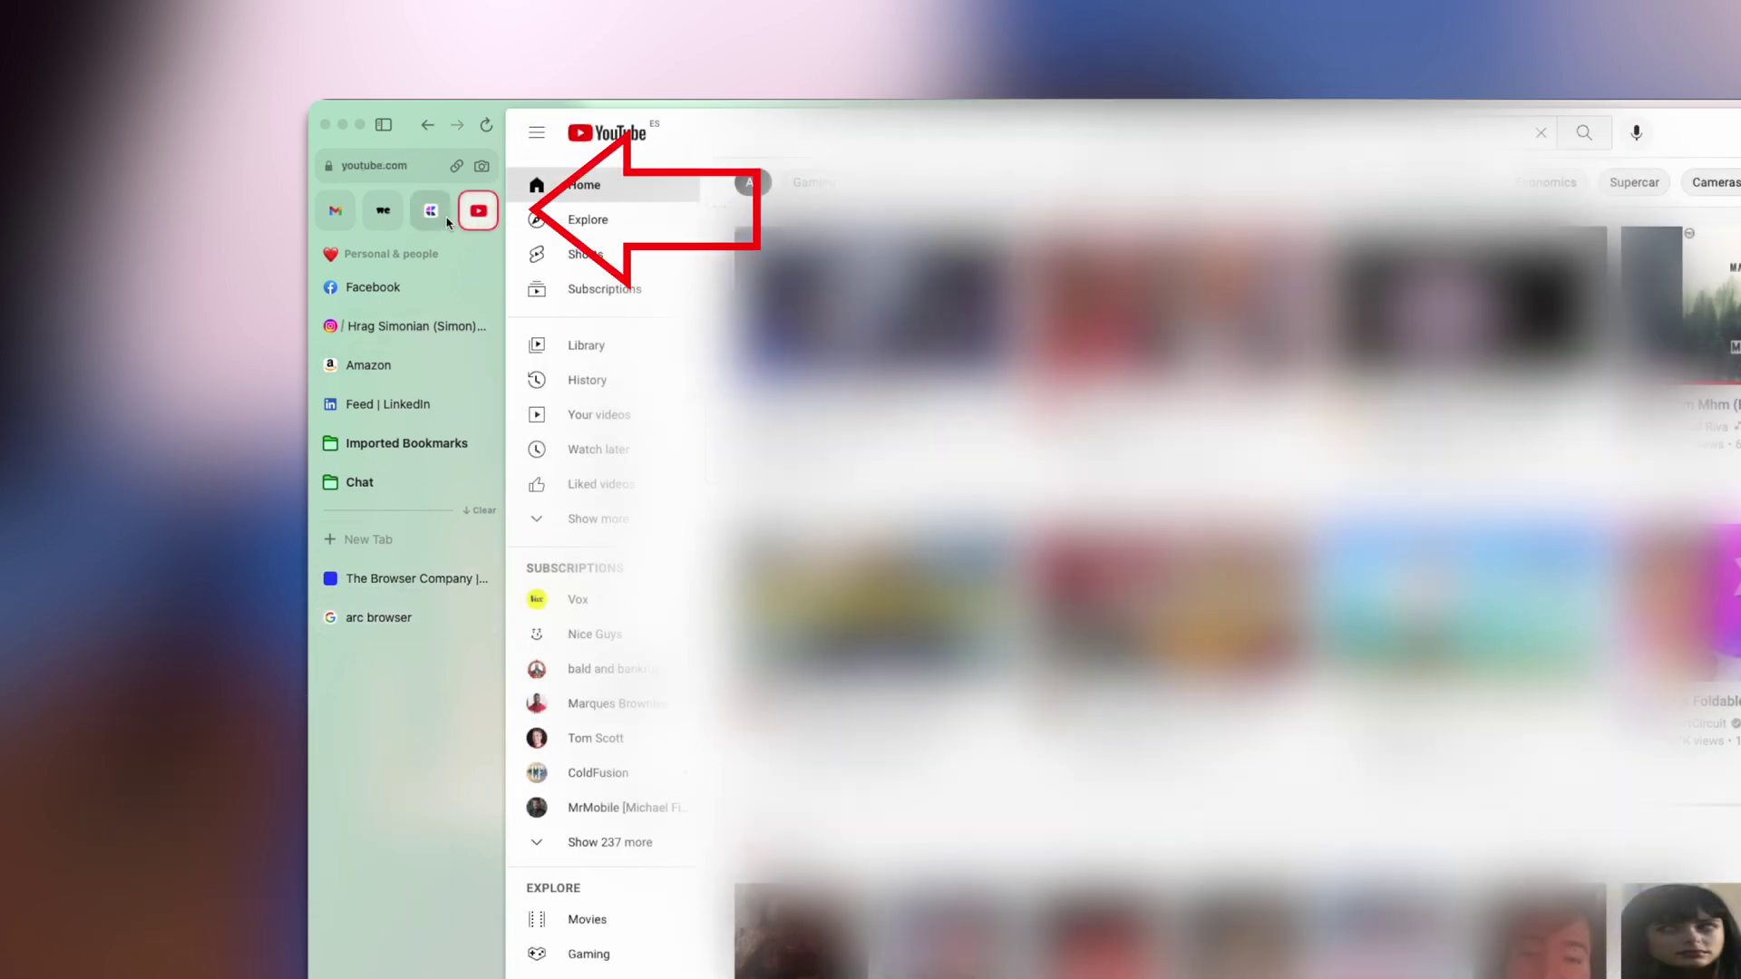
# - Cycle through the pinned Craft, WeTransfer and Gmail favourites
pyautogui.click(439, 216)
pyautogui.click(383, 212)
pyautogui.click(332, 214)
pyautogui.click(375, 214)
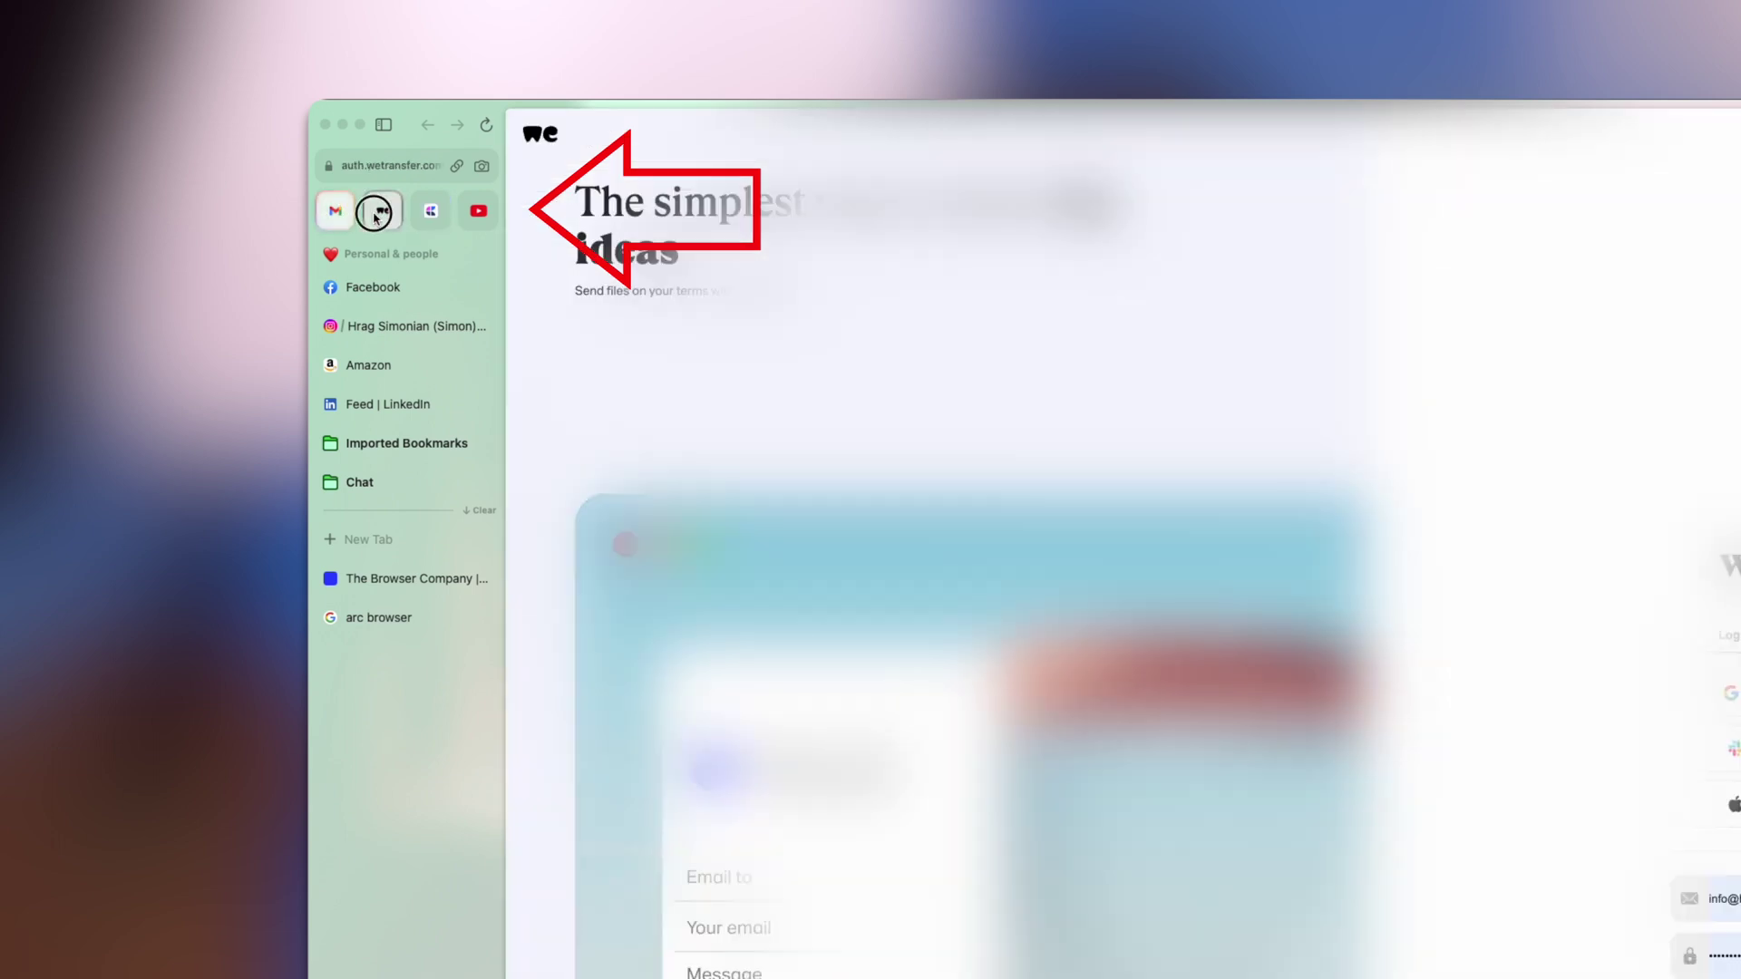
pyautogui.click(431, 210)
# - Swipe between spaces, revisit WeTransfer, Gmail and Craft, and end in Personal & people
pyautogui.hscroll(3, 427, 386)
pyautogui.hscroll(-3, 426, 385)
pyautogui.hscroll(3, 426, 385)
pyautogui.click(379, 211)
pyautogui.click(335, 211)
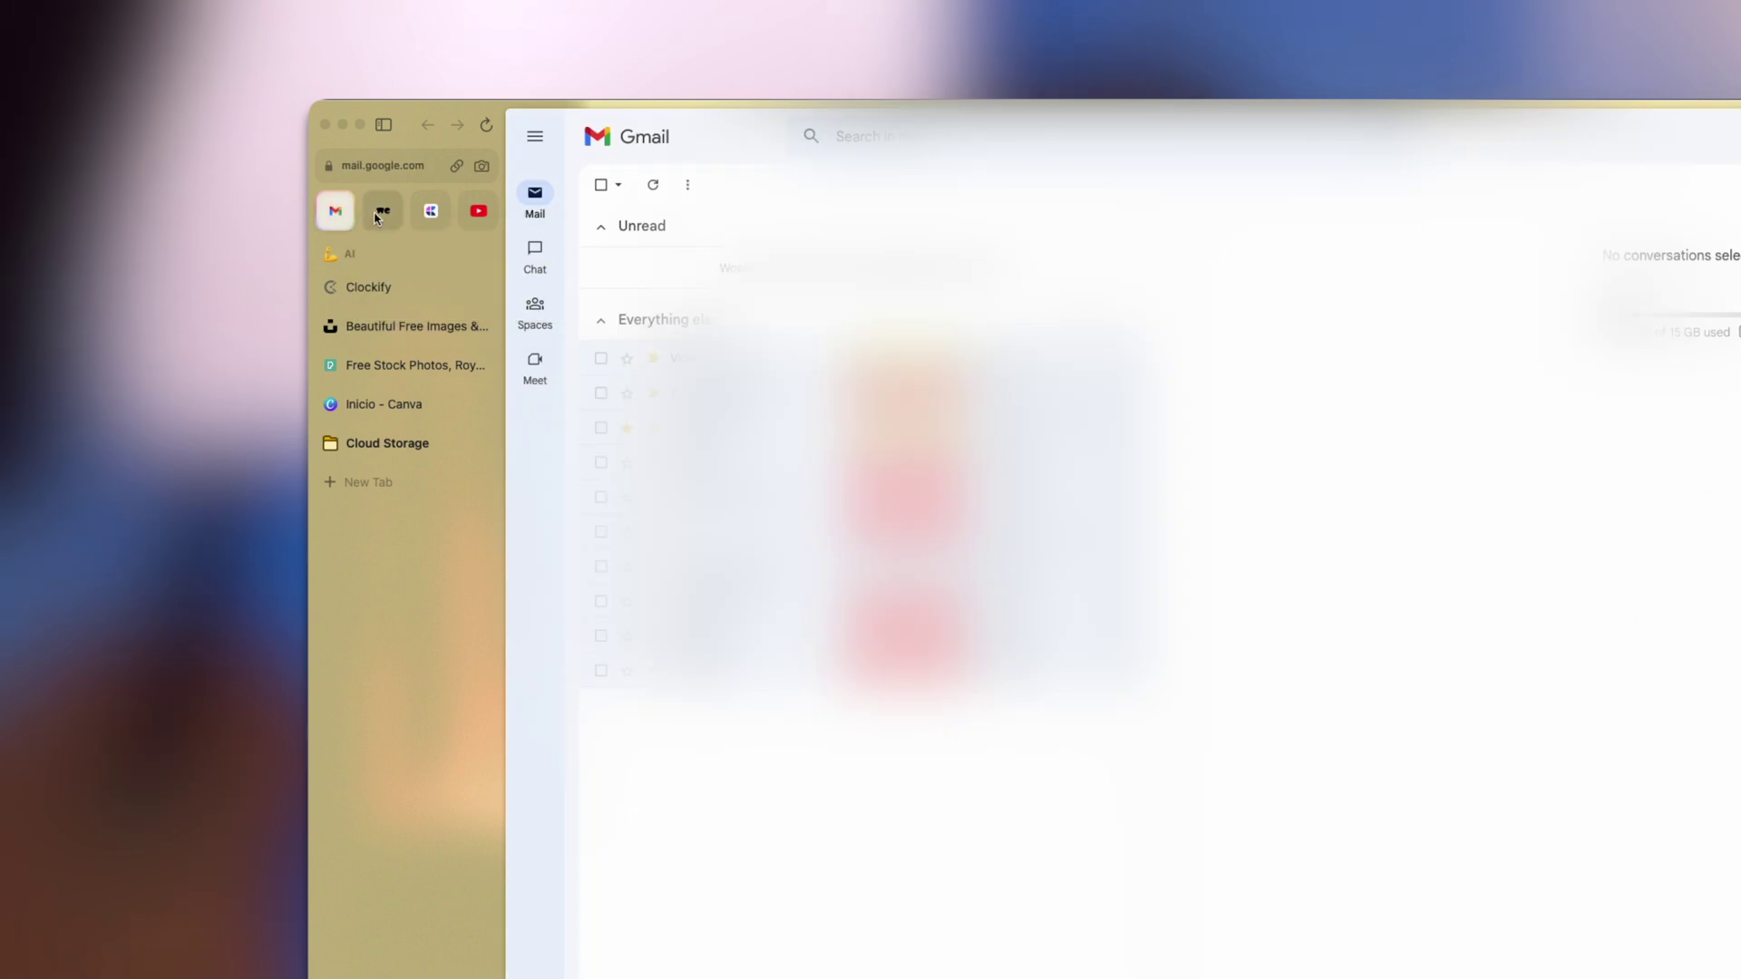
pyautogui.click(383, 210)
pyautogui.click(426, 218)
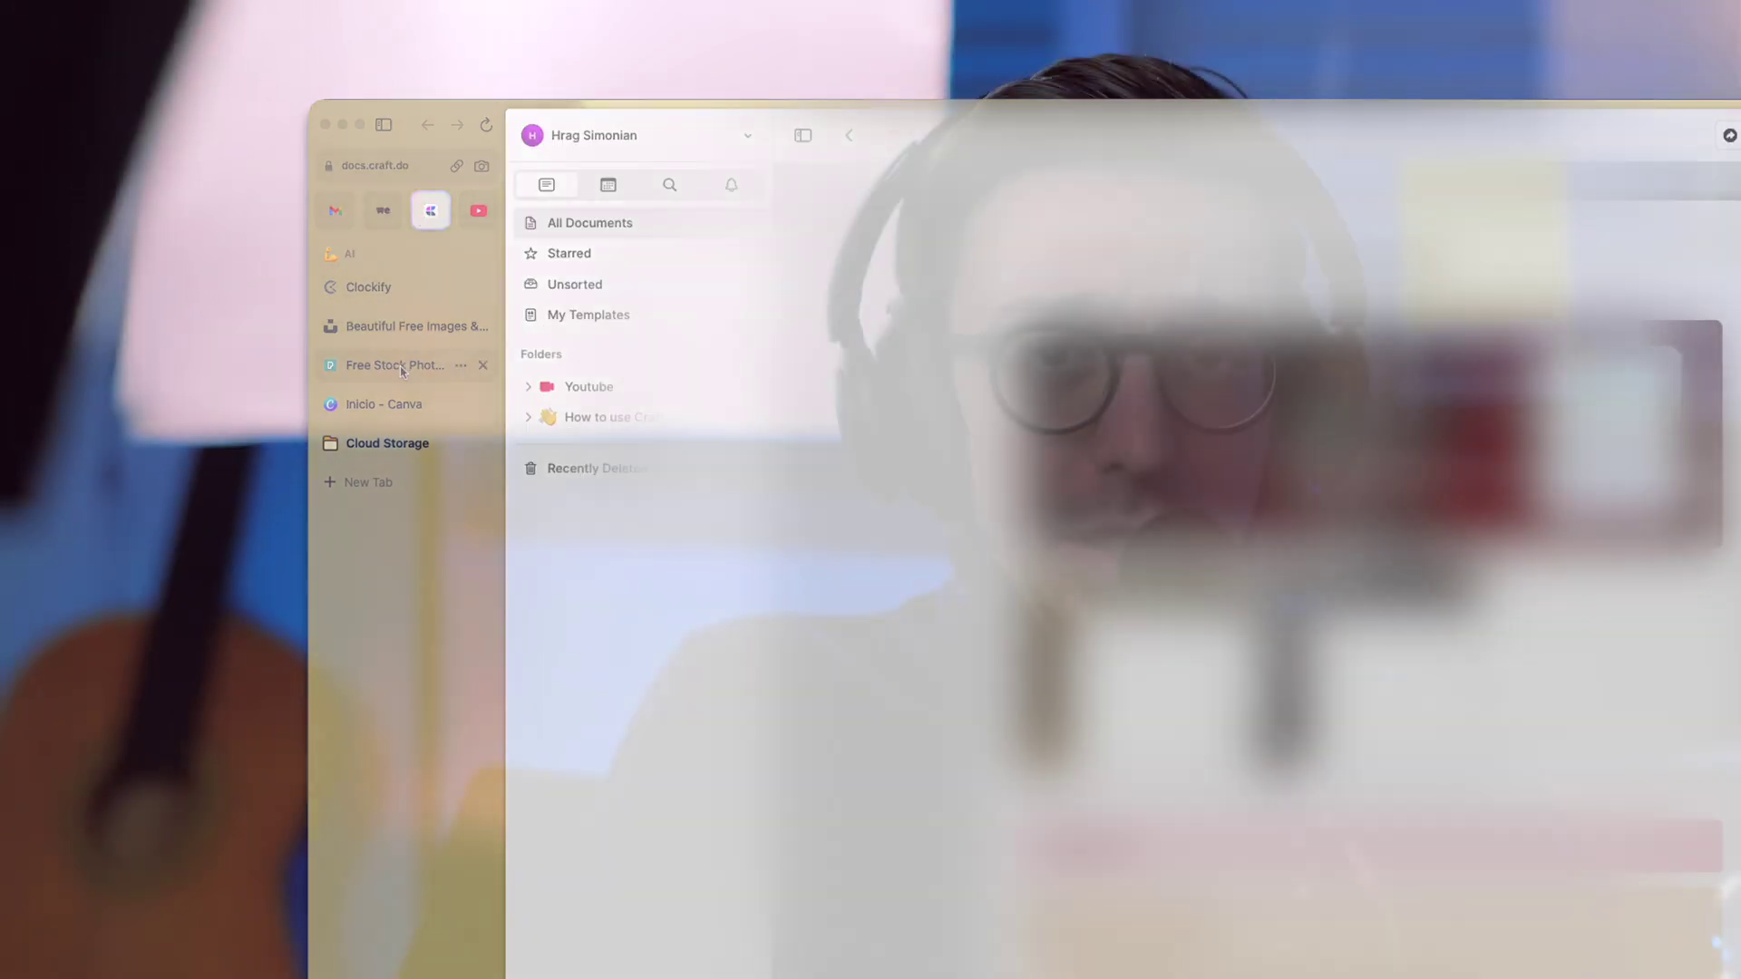
pyautogui.hscroll(3, 401, 371)
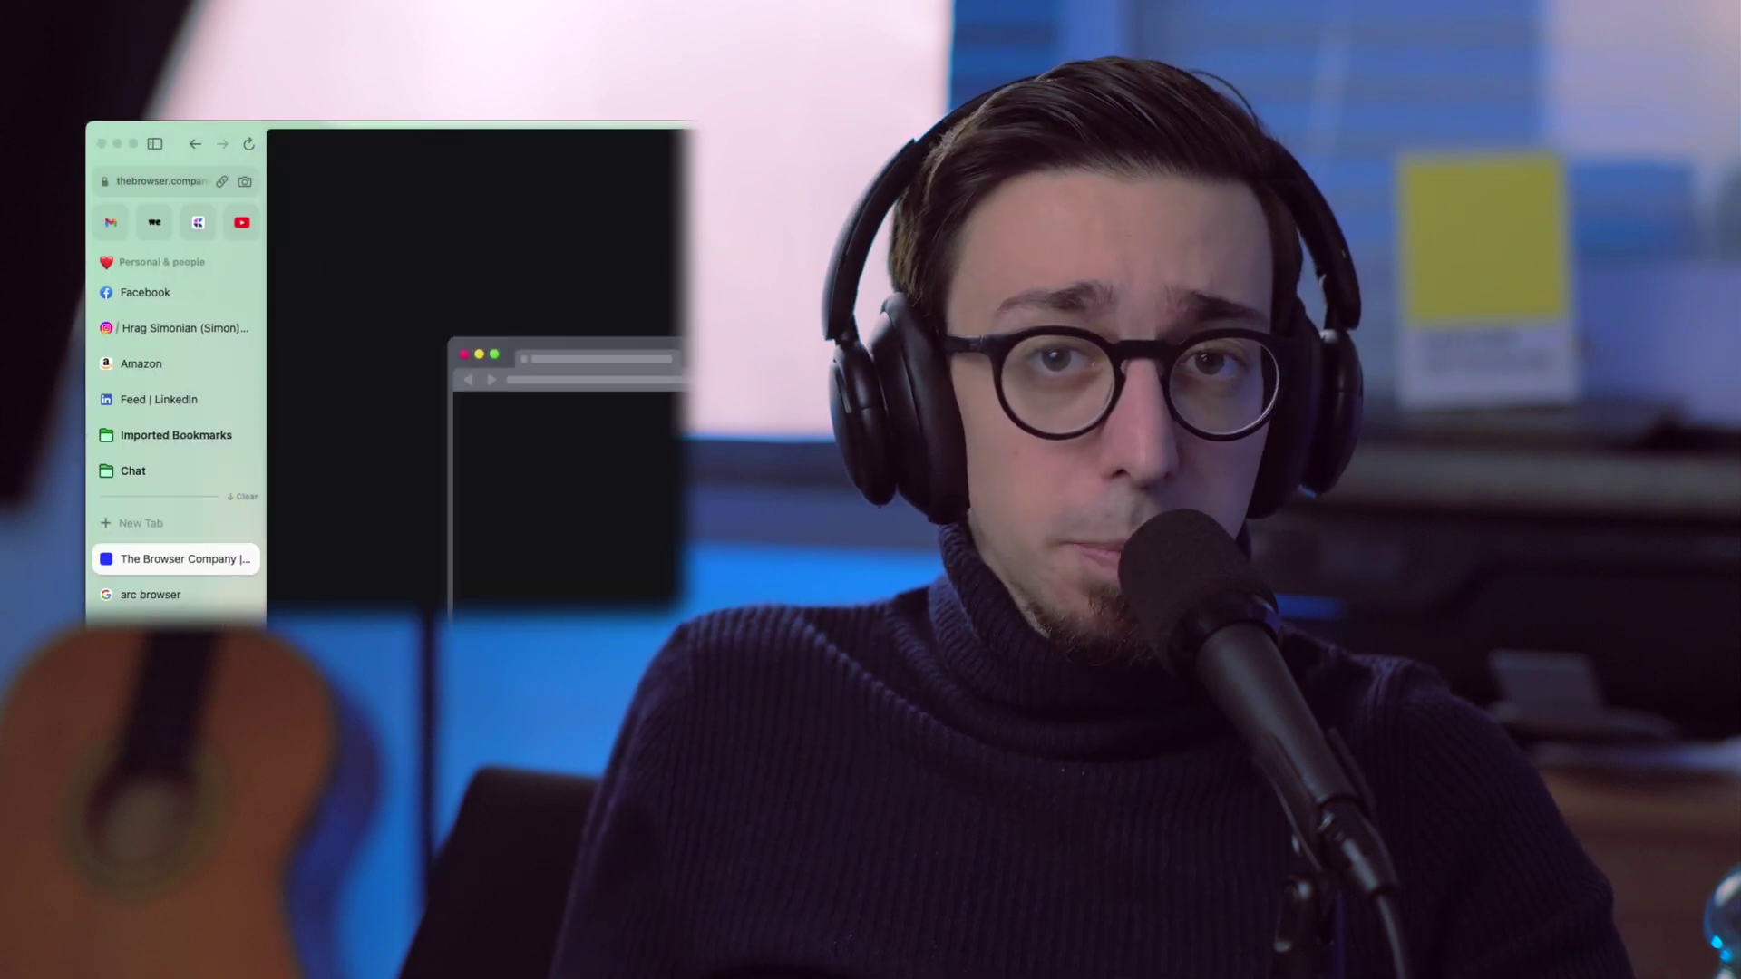
# - Show the arc browser results via The Browser Company tab, then switch to Unsplash
pyautogui.click(167, 595)
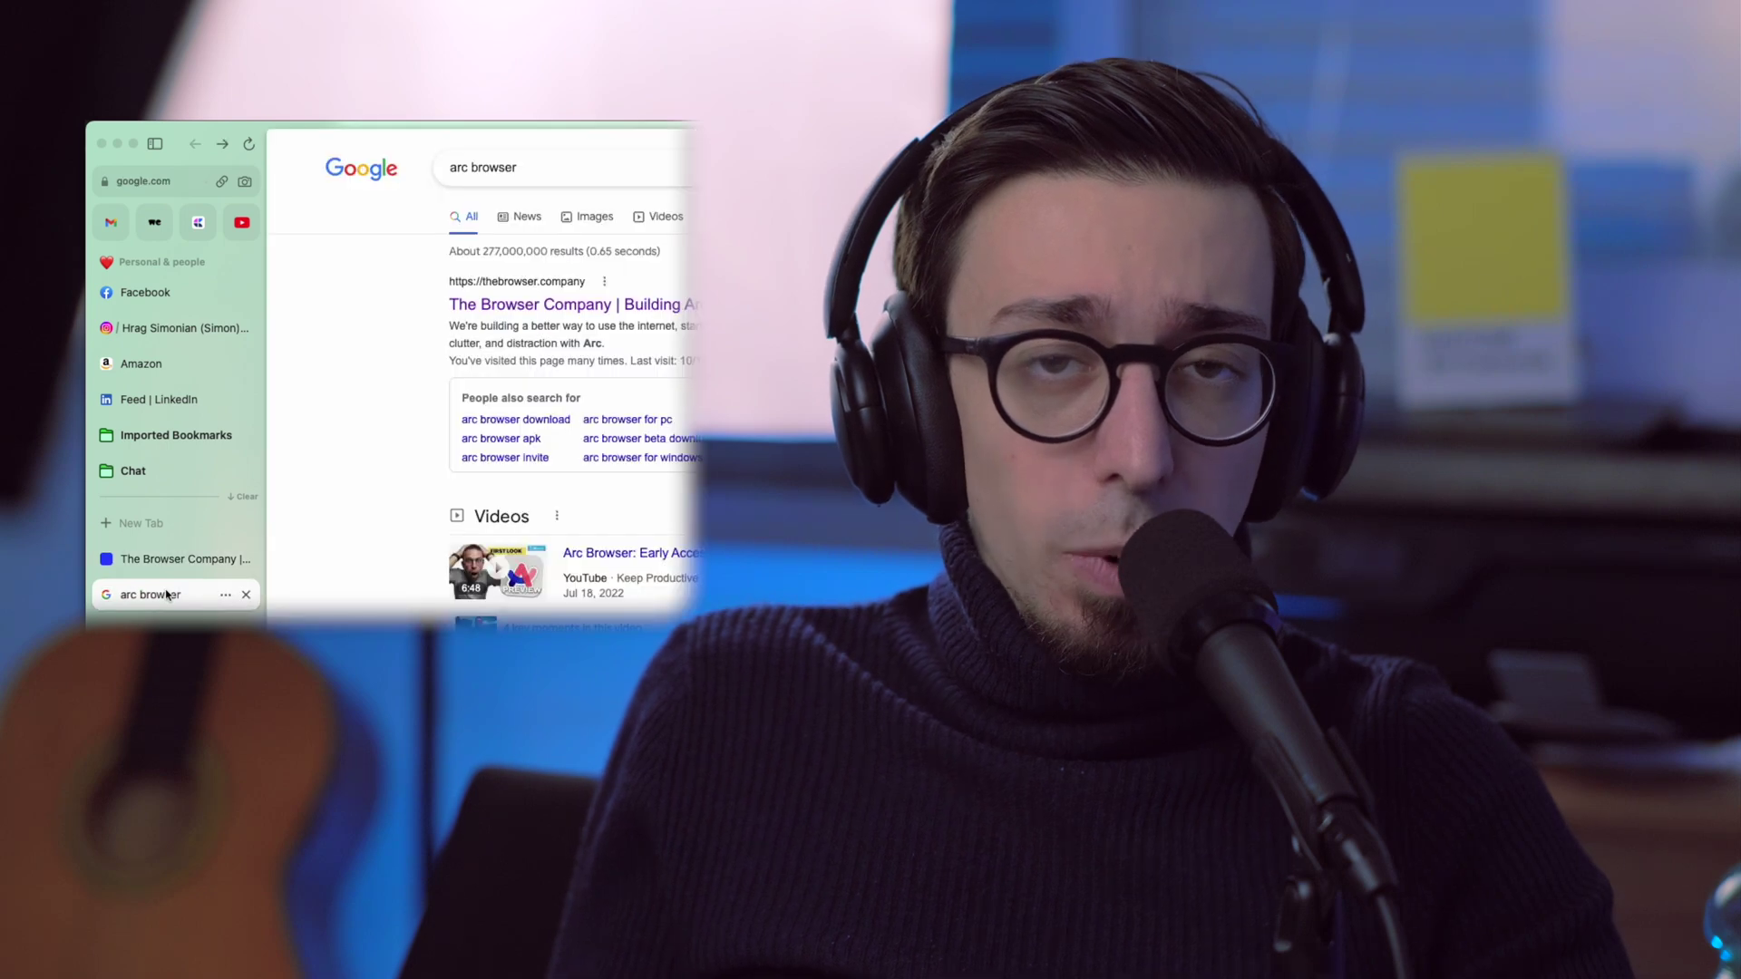
pyautogui.click(168, 563)
pyautogui.click(156, 592)
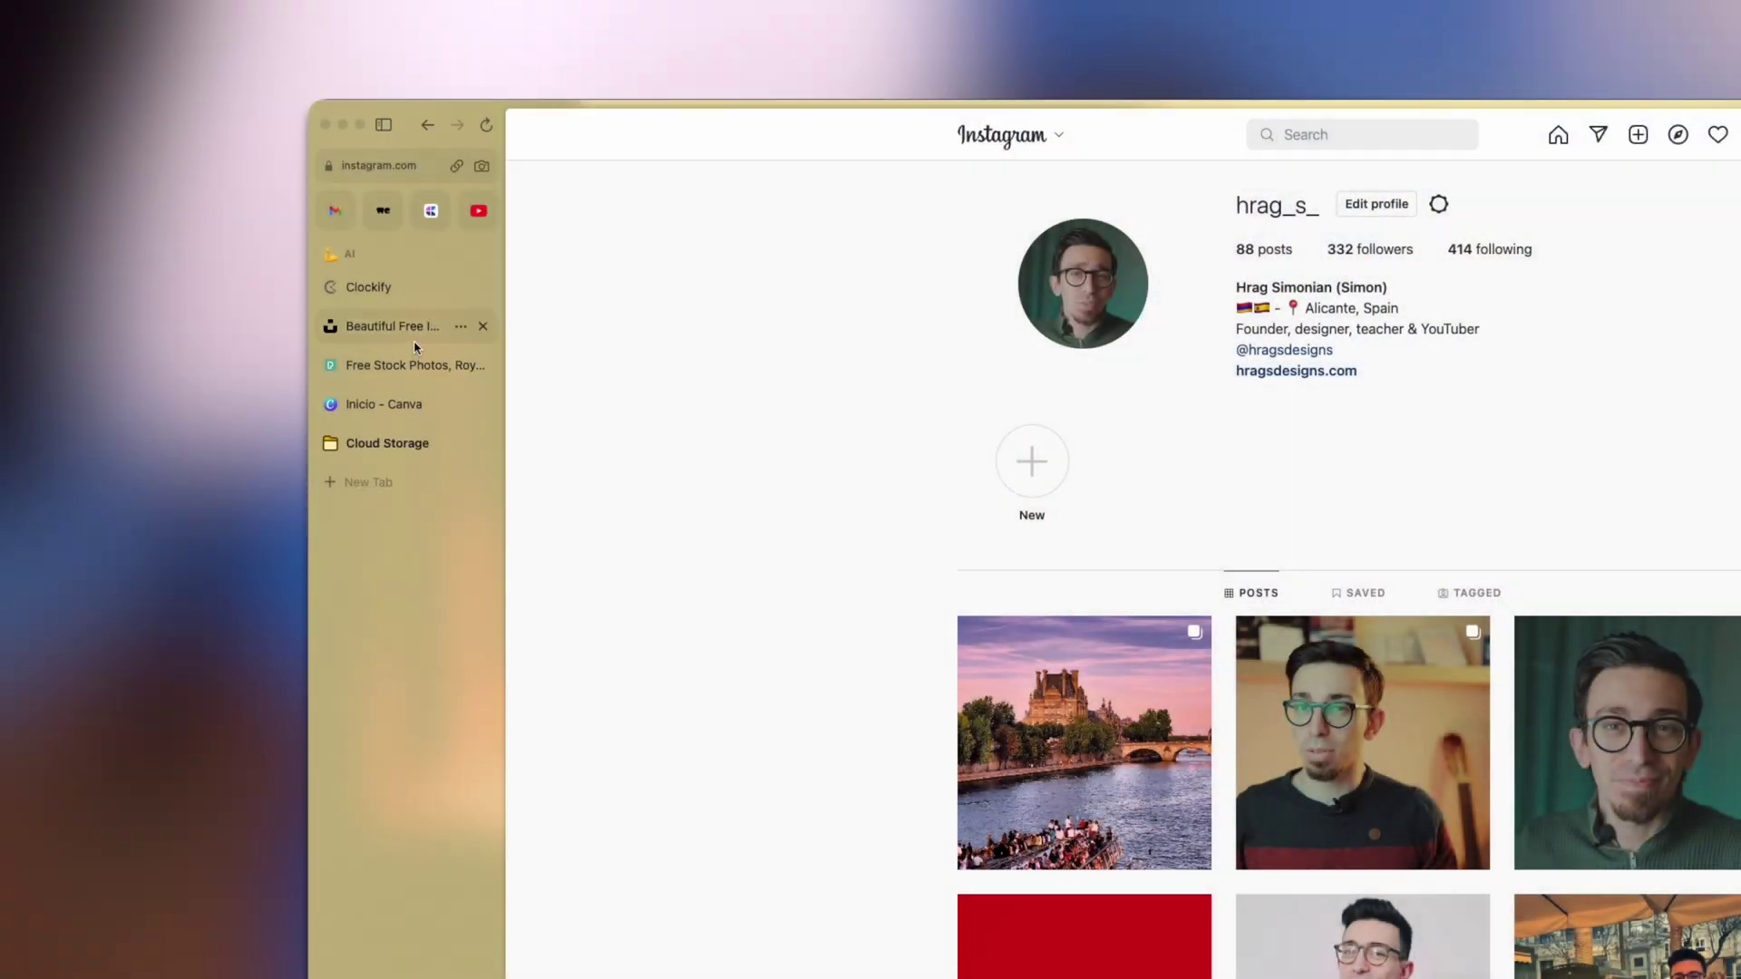
pyautogui.click(409, 331)
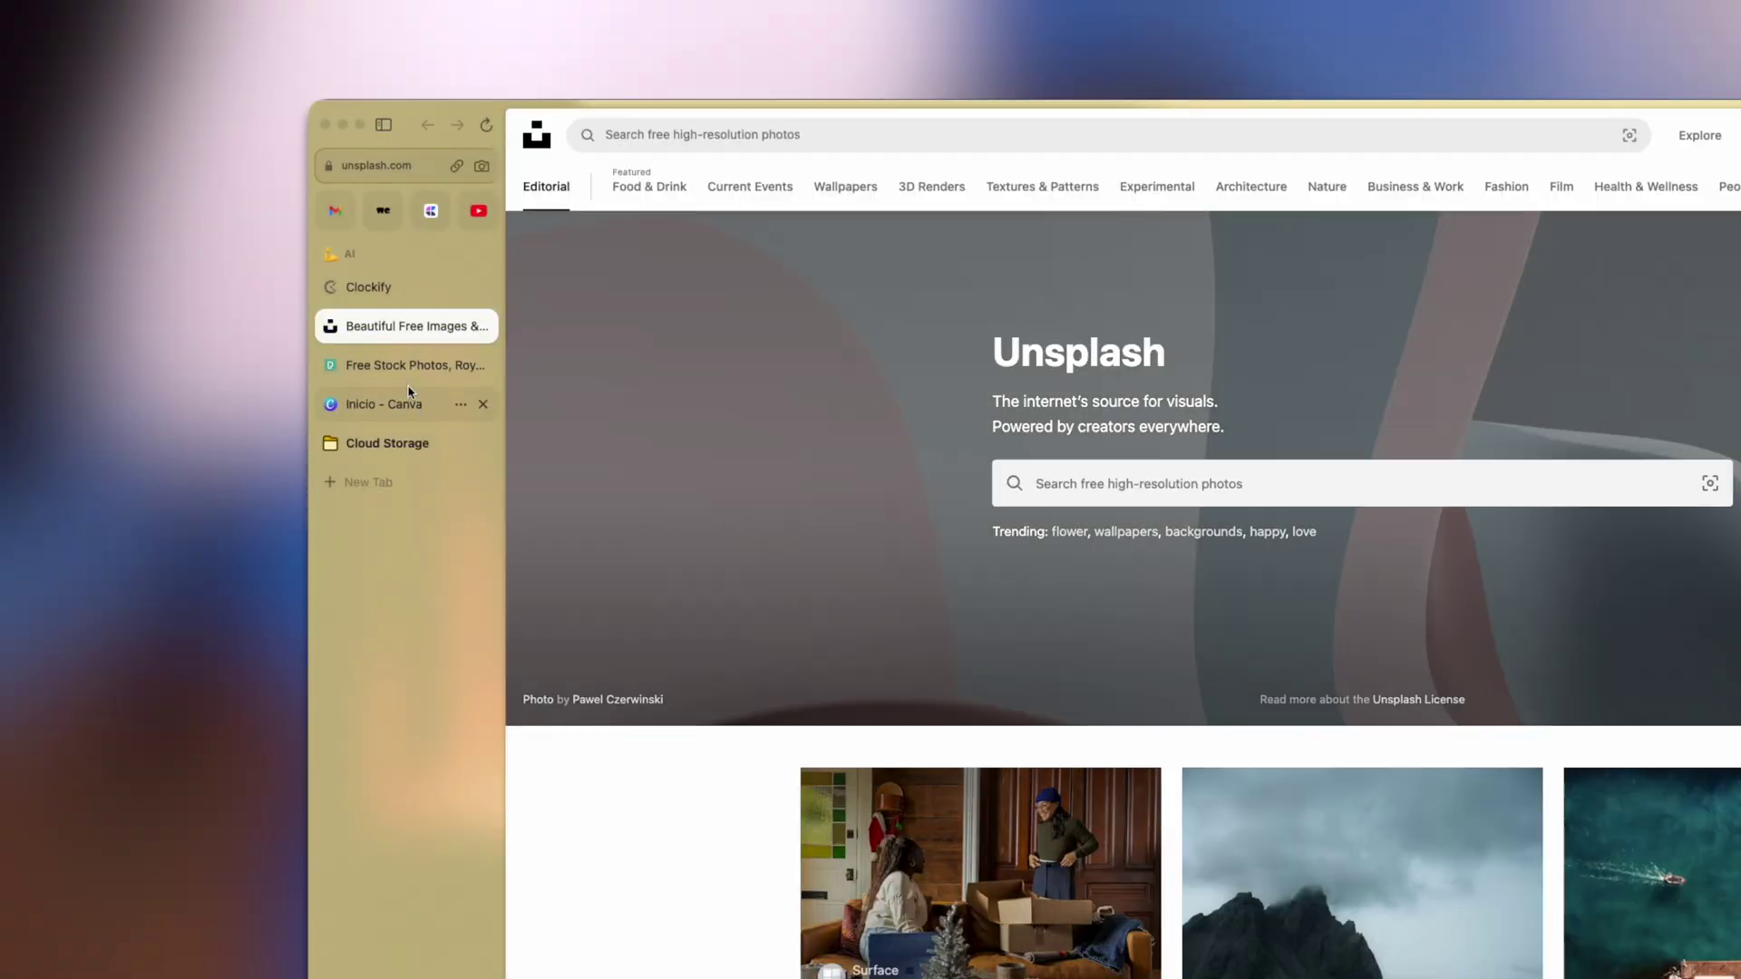
# - Toggle between the Pexels and Unsplash pages, then swipe over to the Personal & people space
pyautogui.click(405, 366)
pyautogui.click(392, 325)
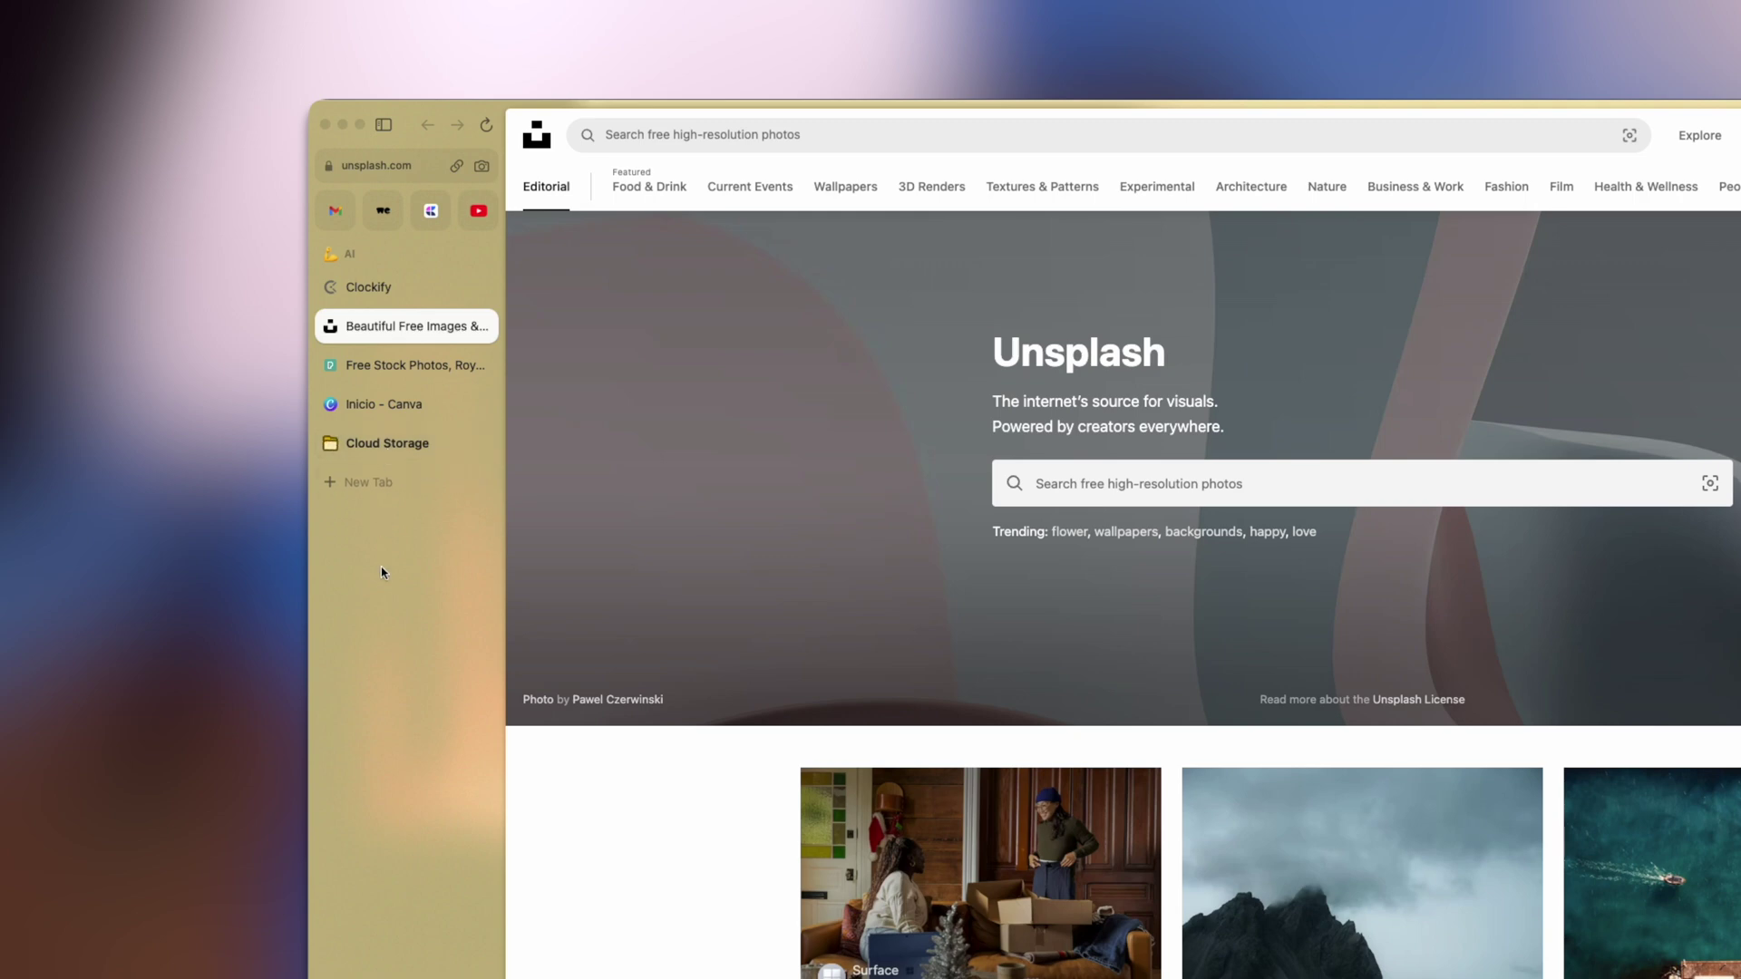
pyautogui.hscroll(3, 381, 572)
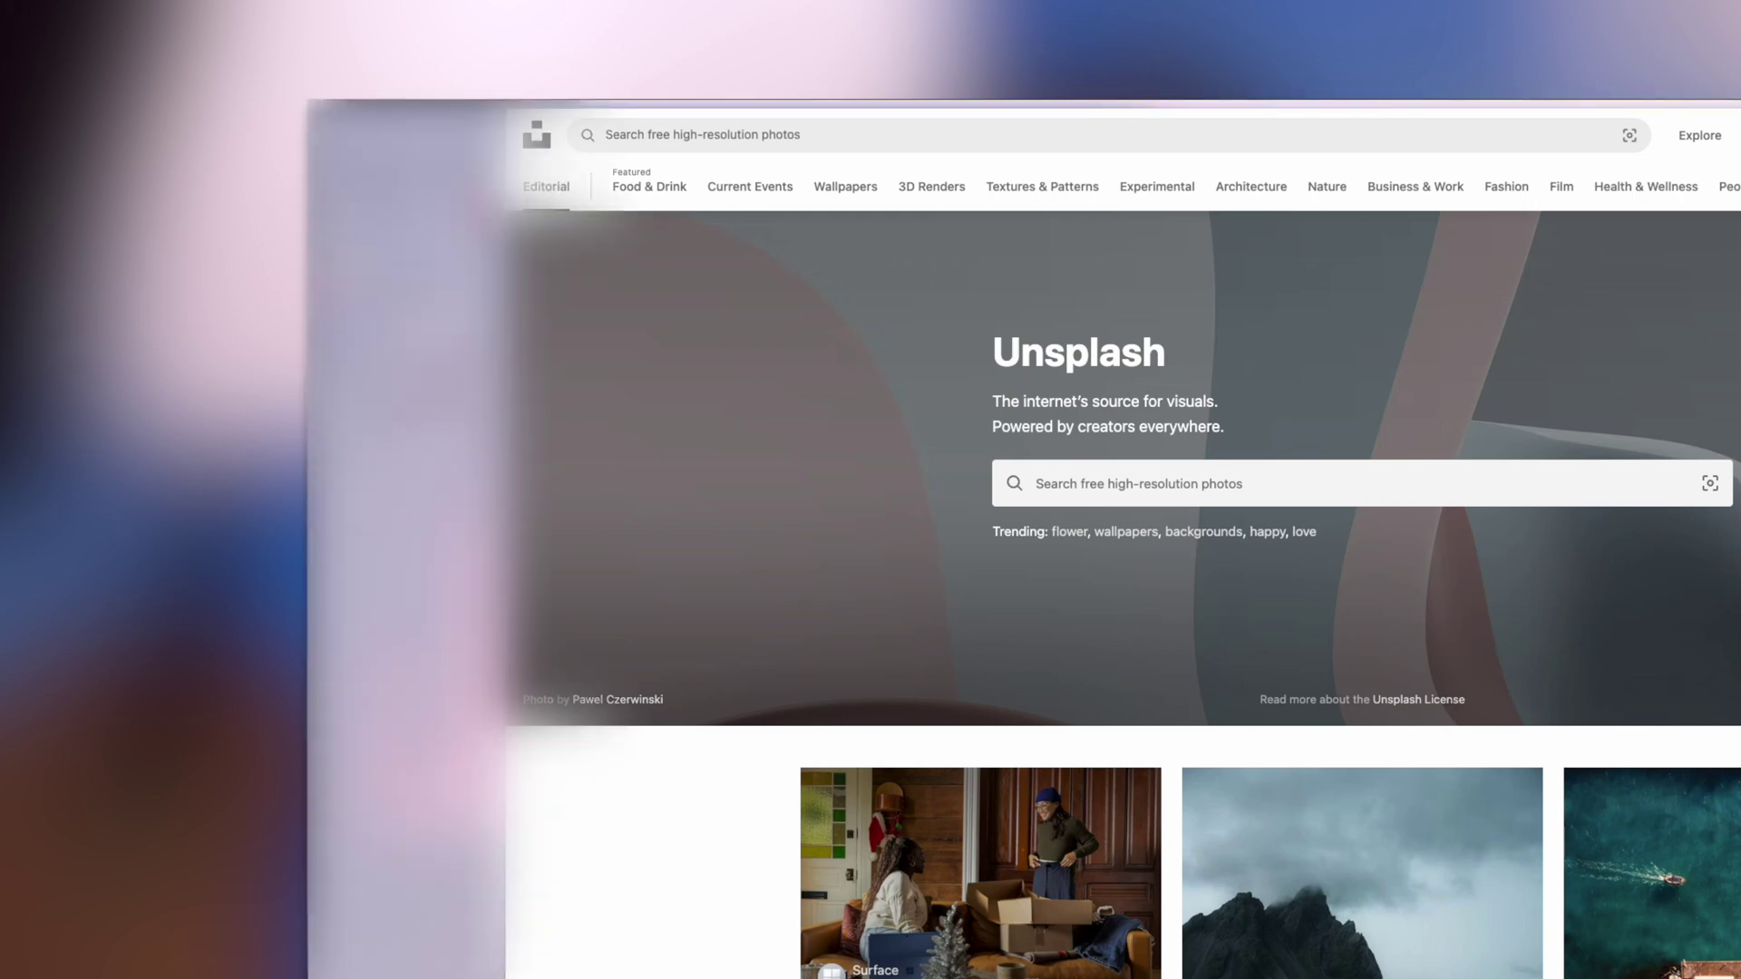
pyautogui.hscroll(3, 379, 505)
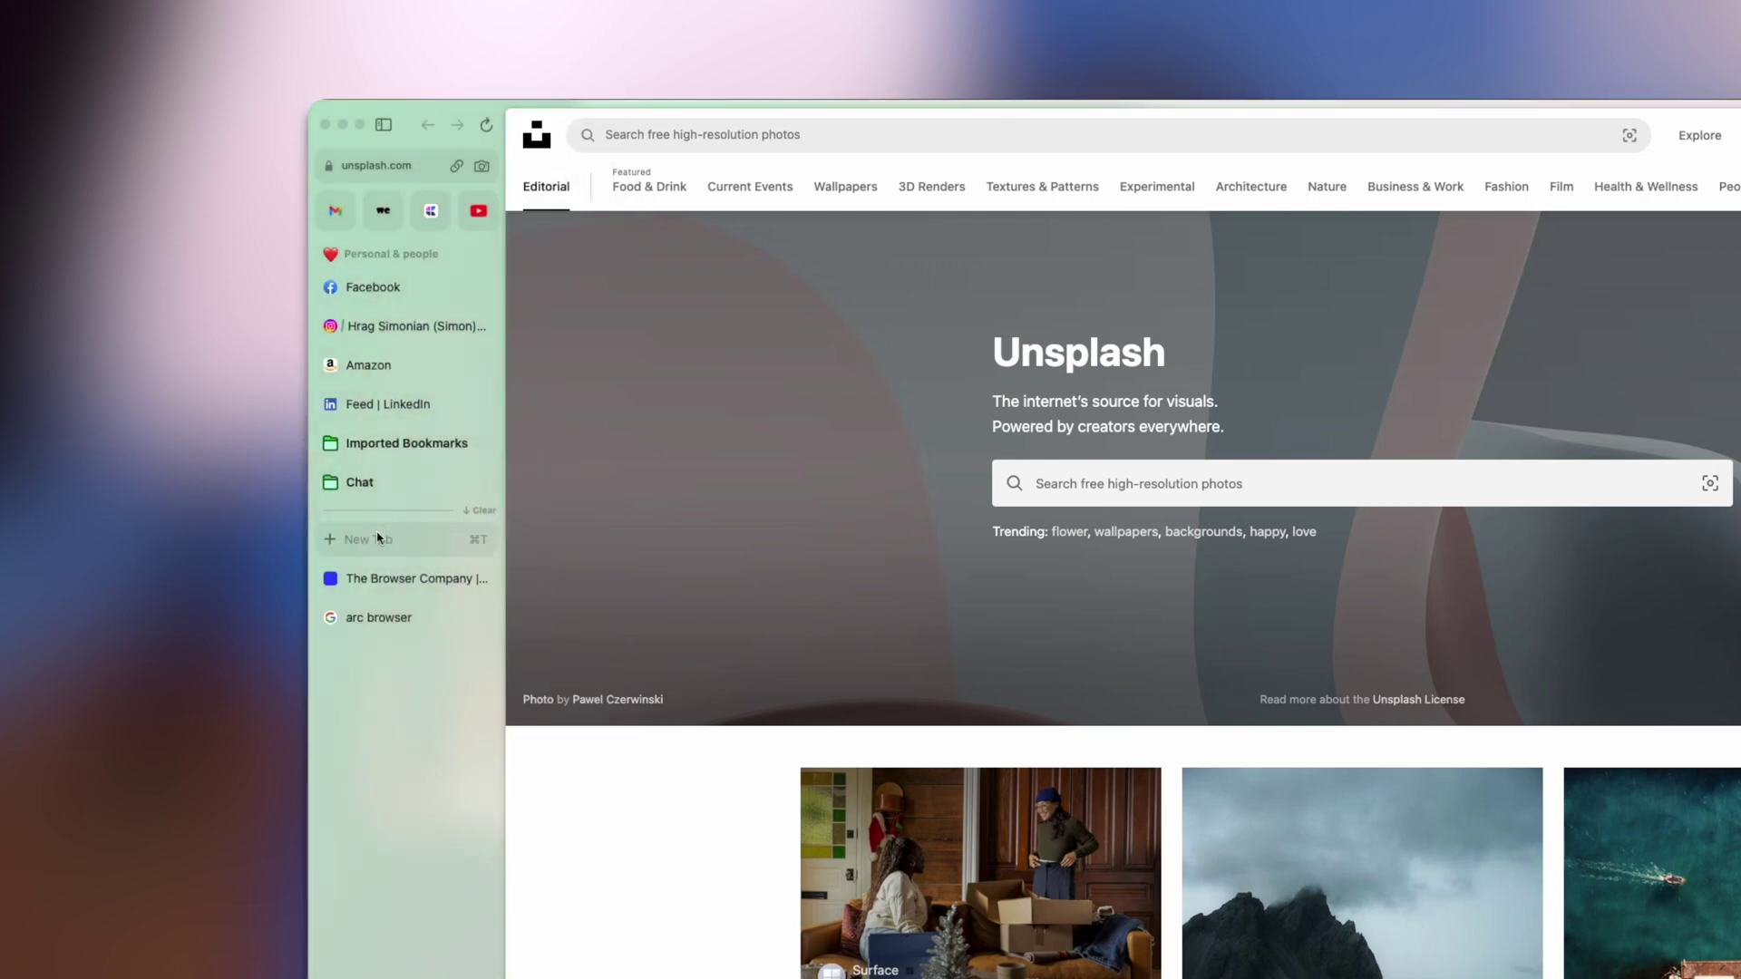
# - Flip between the arc browser results and The Browser Company, then open Craft and WeTransfer
pyautogui.click(383, 625)
pyautogui.click(408, 581)
pyautogui.hotkey('ctrl', 'Tab')
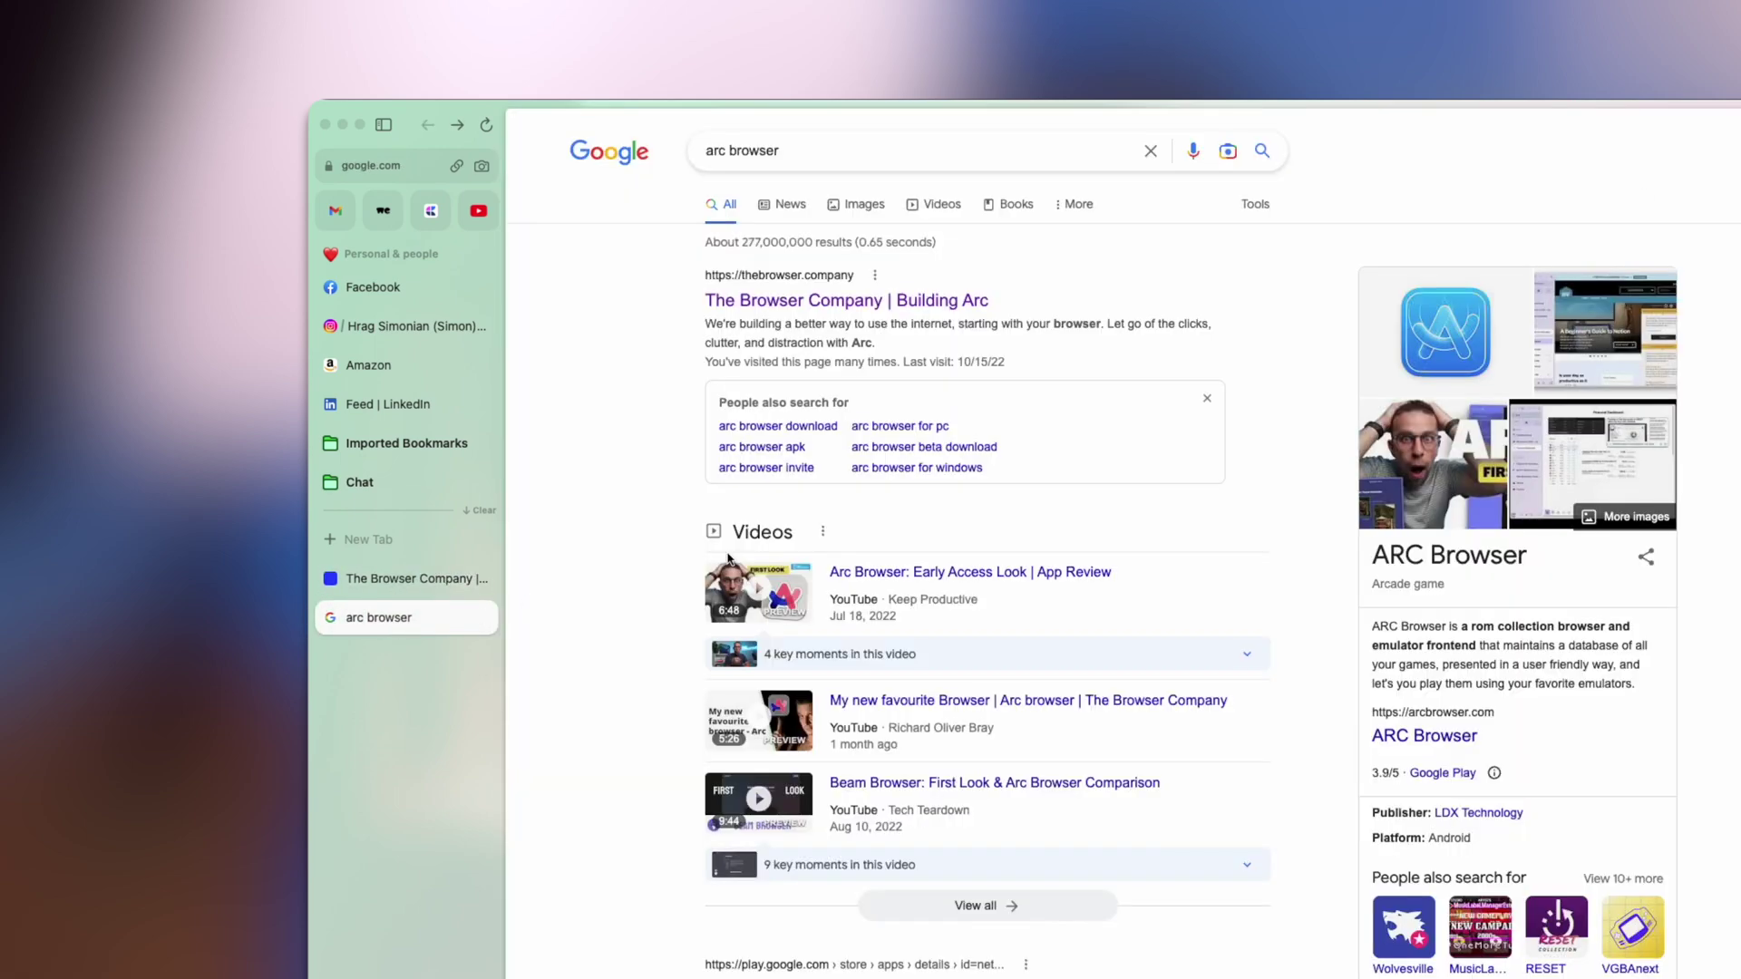
pyautogui.click(429, 212)
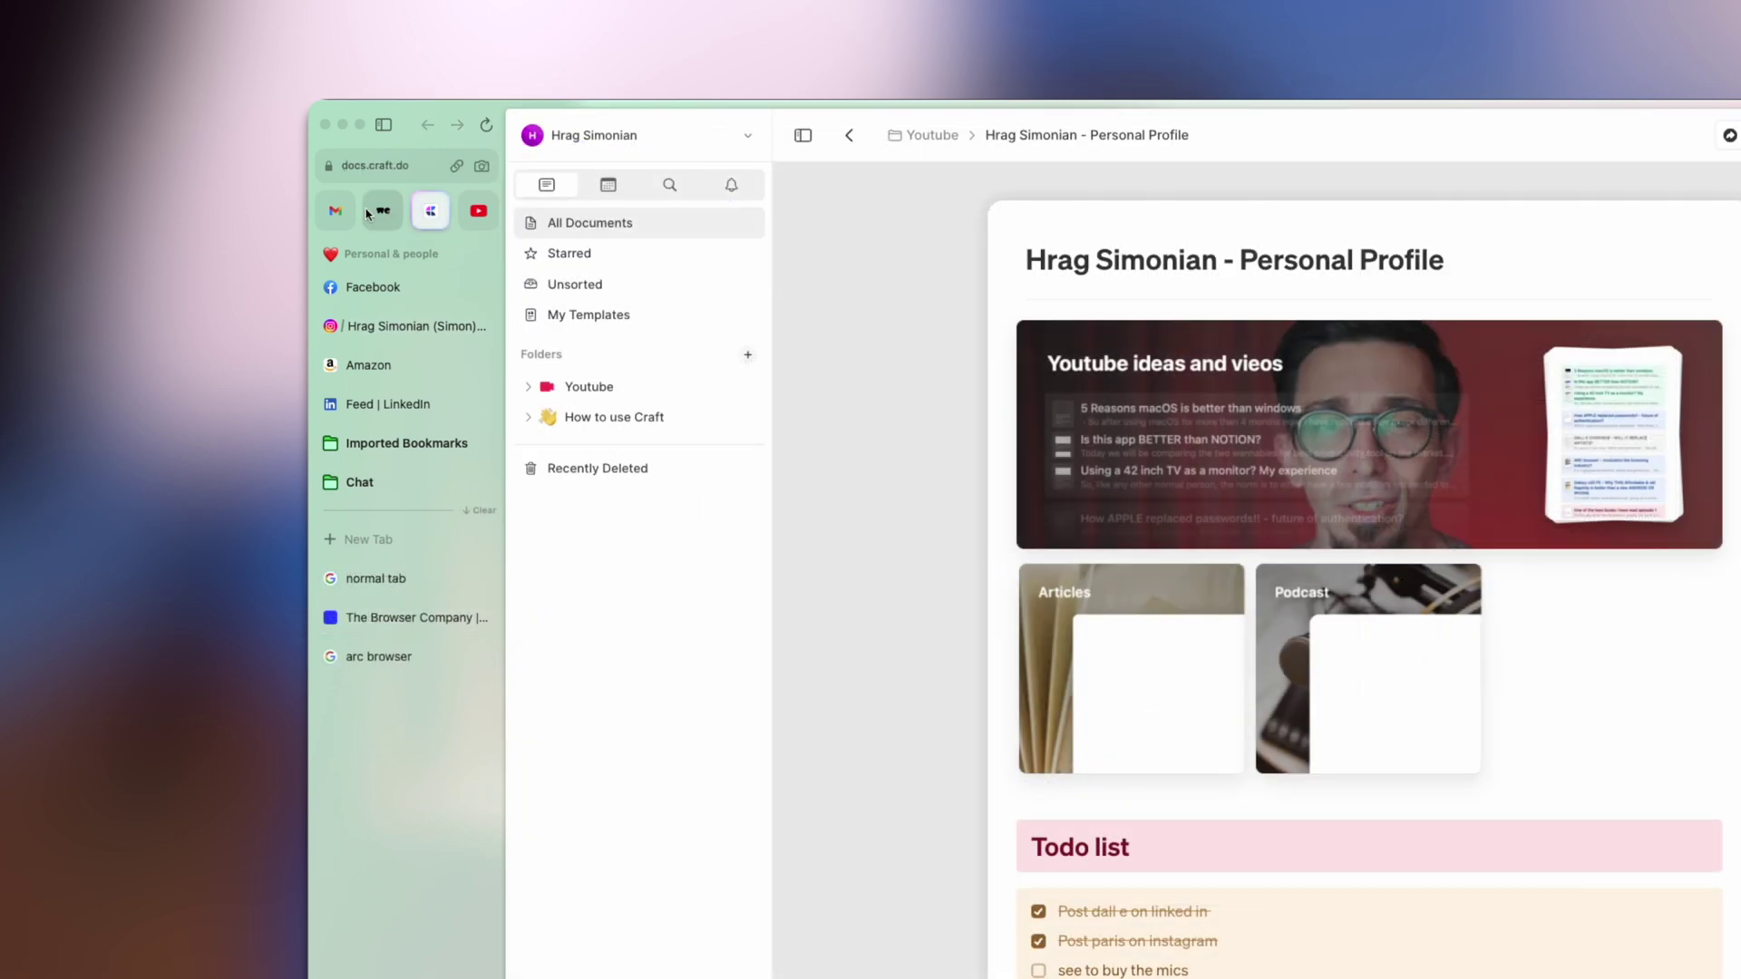
pyautogui.click(382, 211)
pyautogui.moveTo(359, 213)
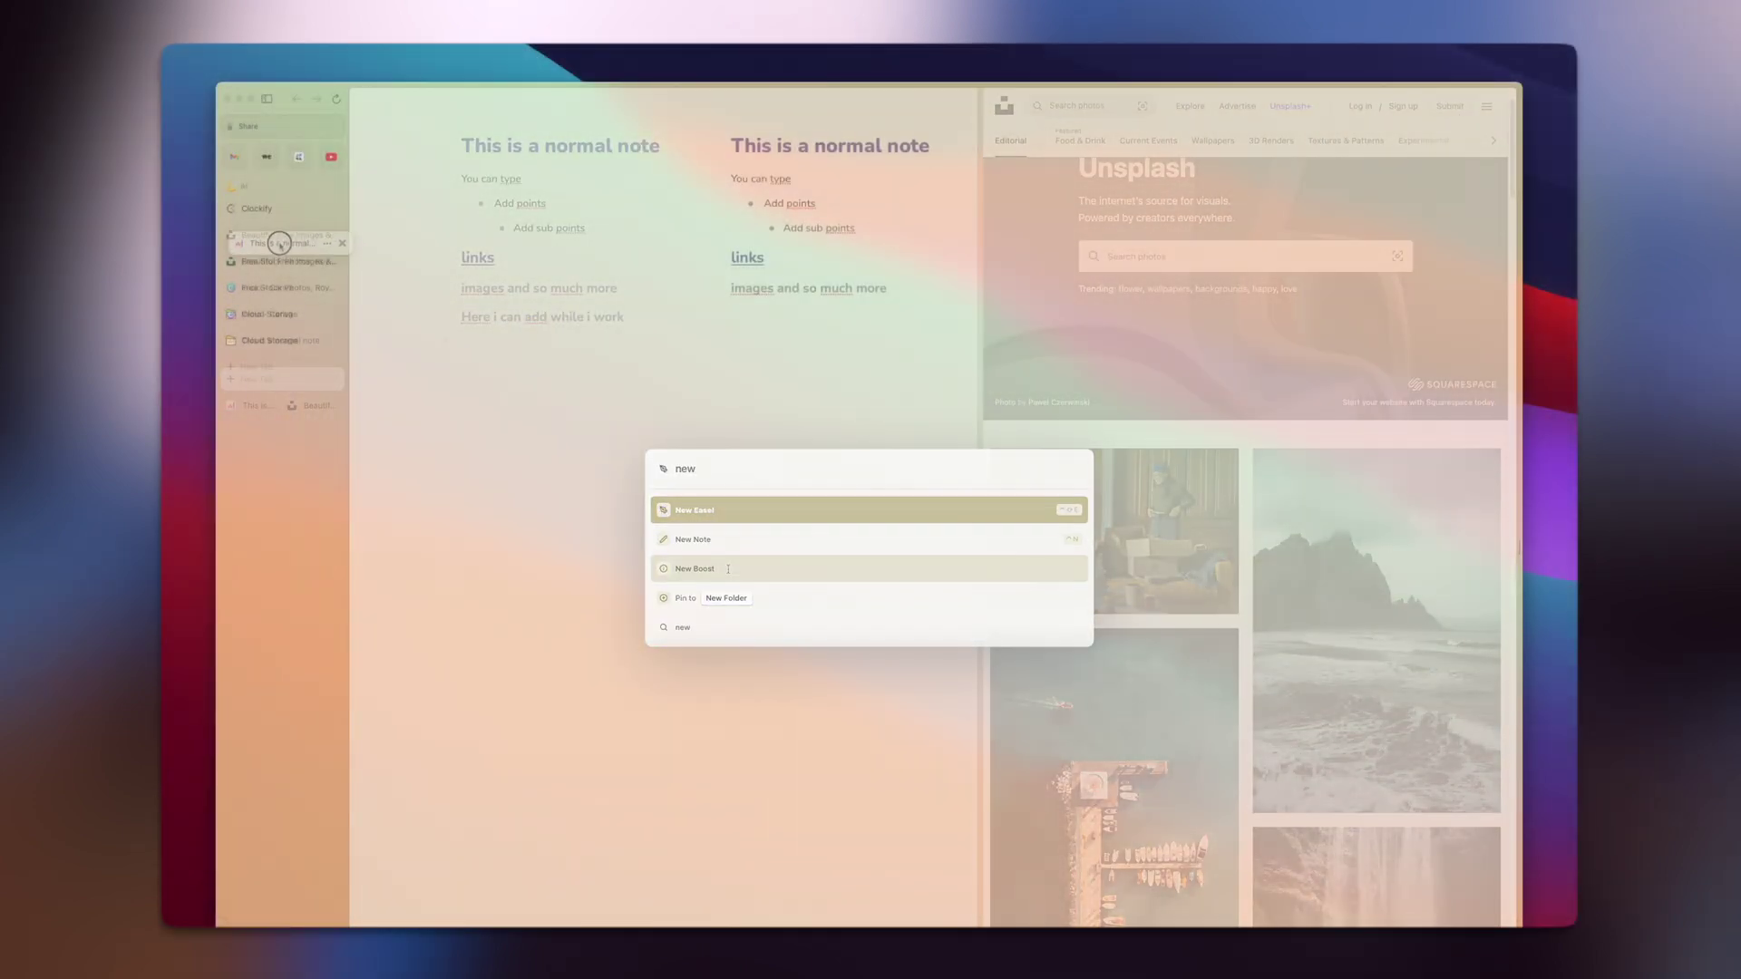
# - Split the normal note beside Unsplash and drag the divider left to narrow the note
pyautogui.click(276, 257)
pyautogui.moveTo(277, 258); pyautogui.dragTo(602, 390)
pyautogui.click(1089, 342)
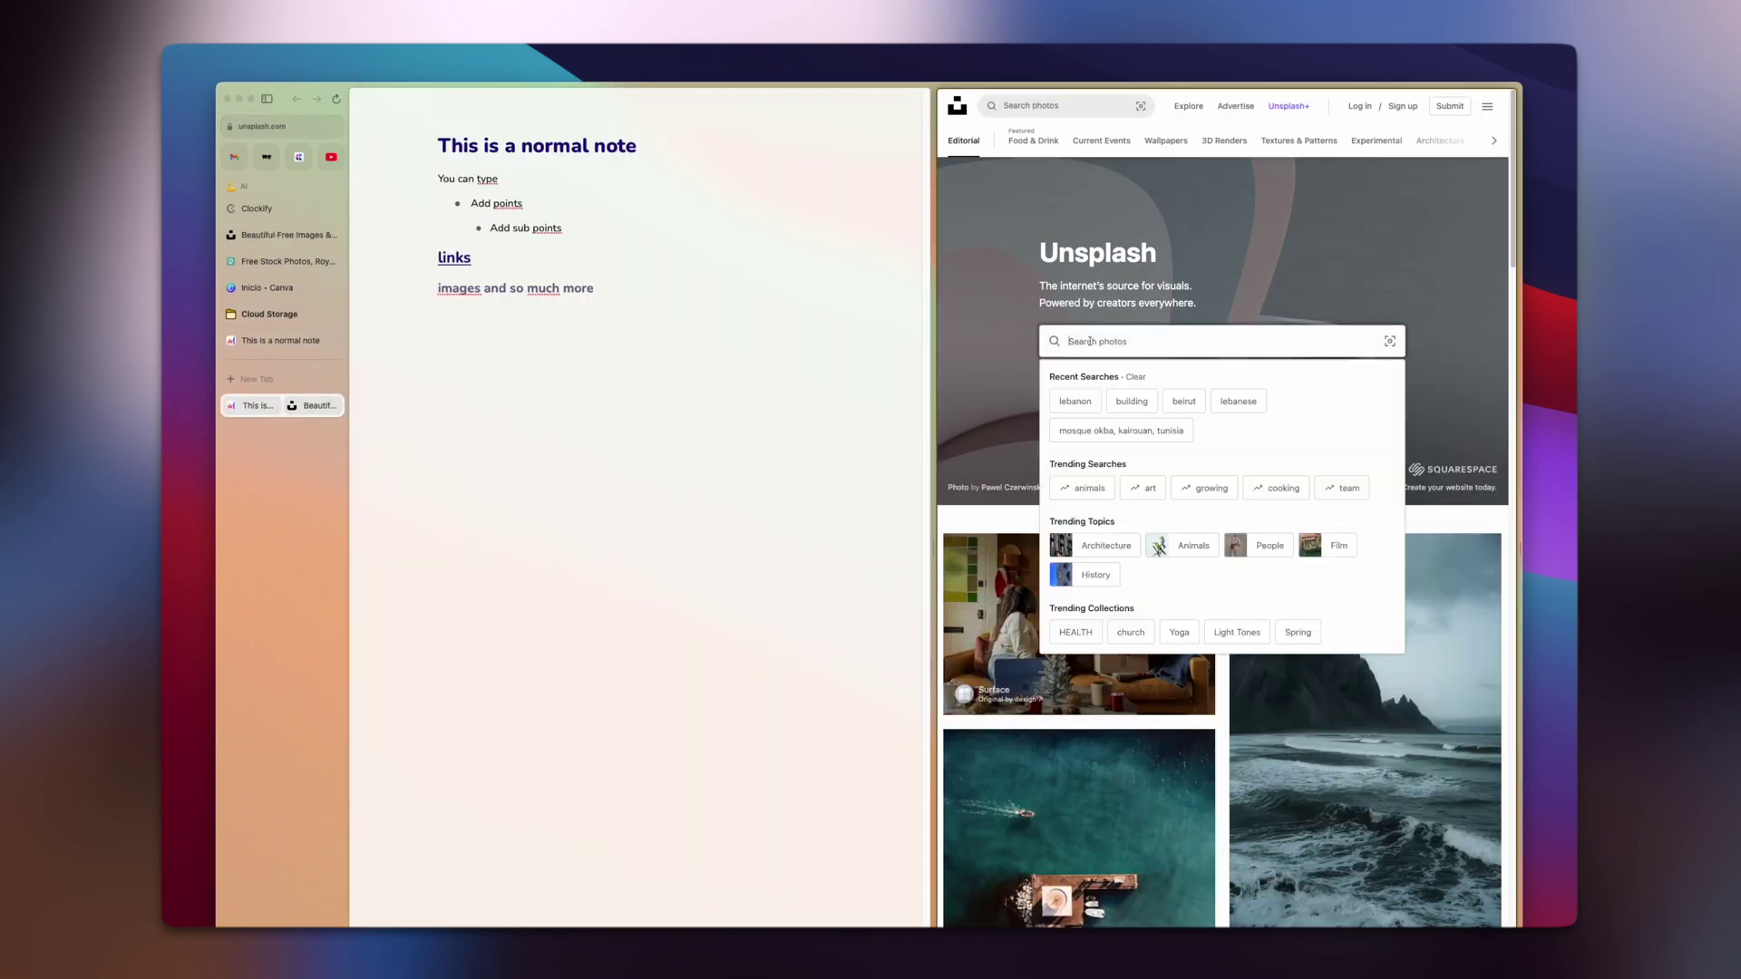
pyautogui.rightClick(986, 613)
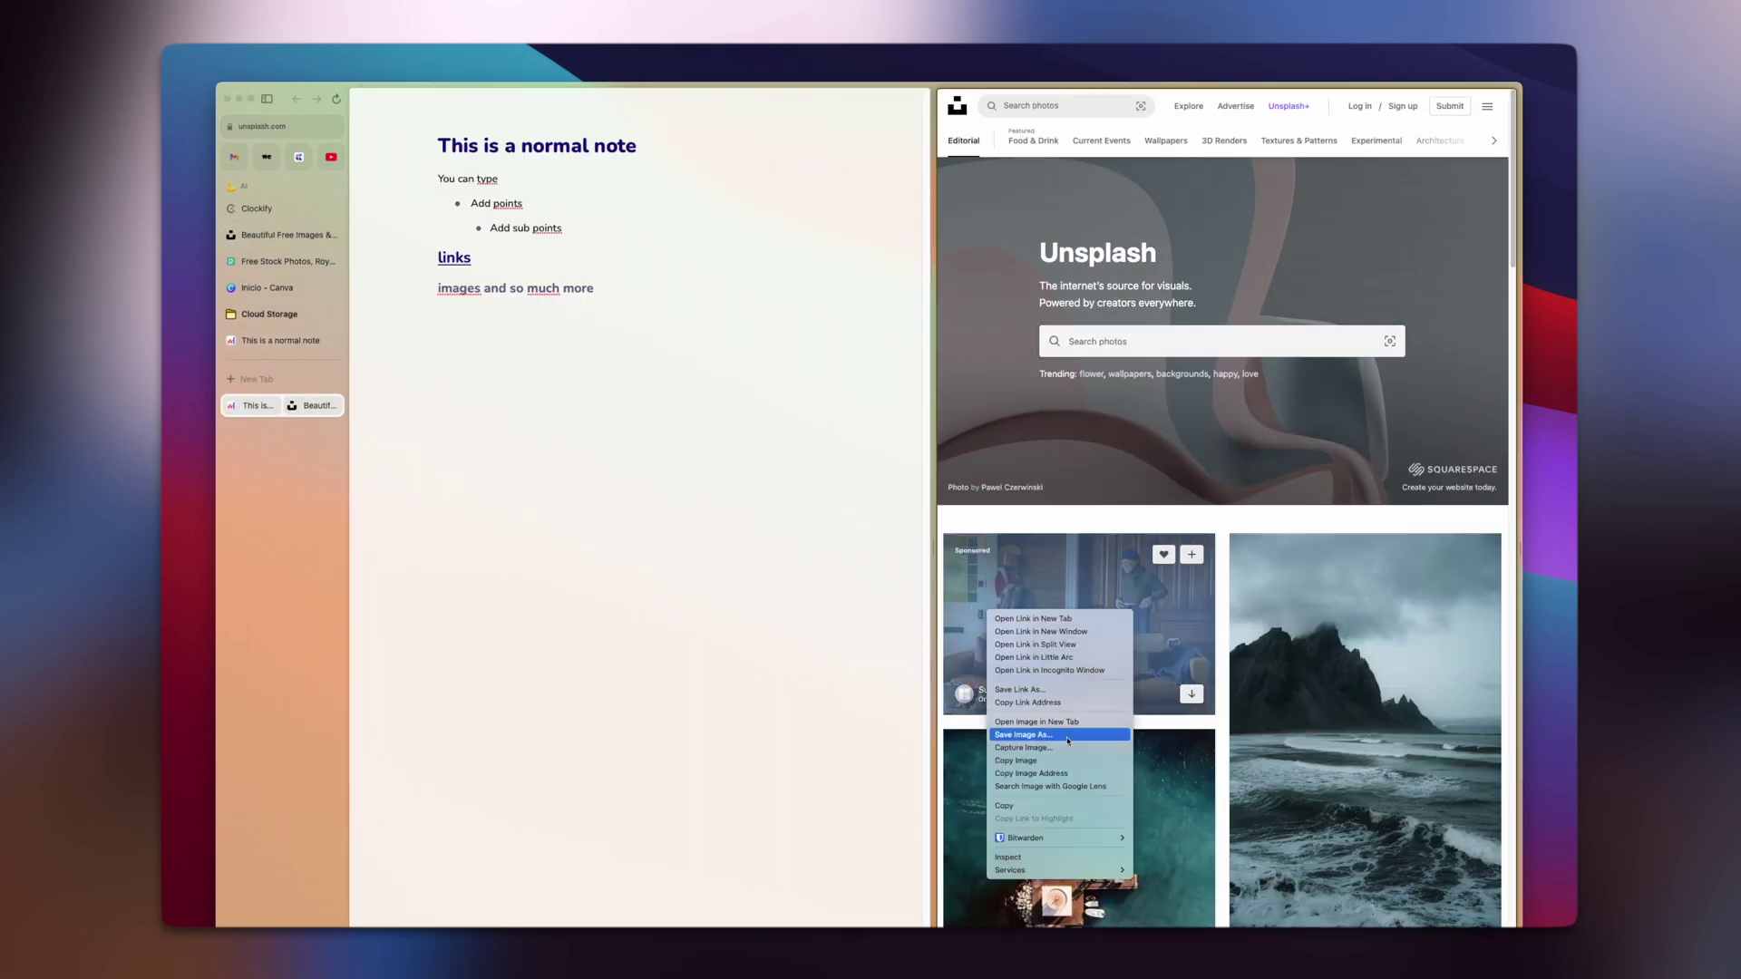
pyautogui.click(930, 547)
pyautogui.moveTo(930, 548); pyautogui.dragTo(847, 540)
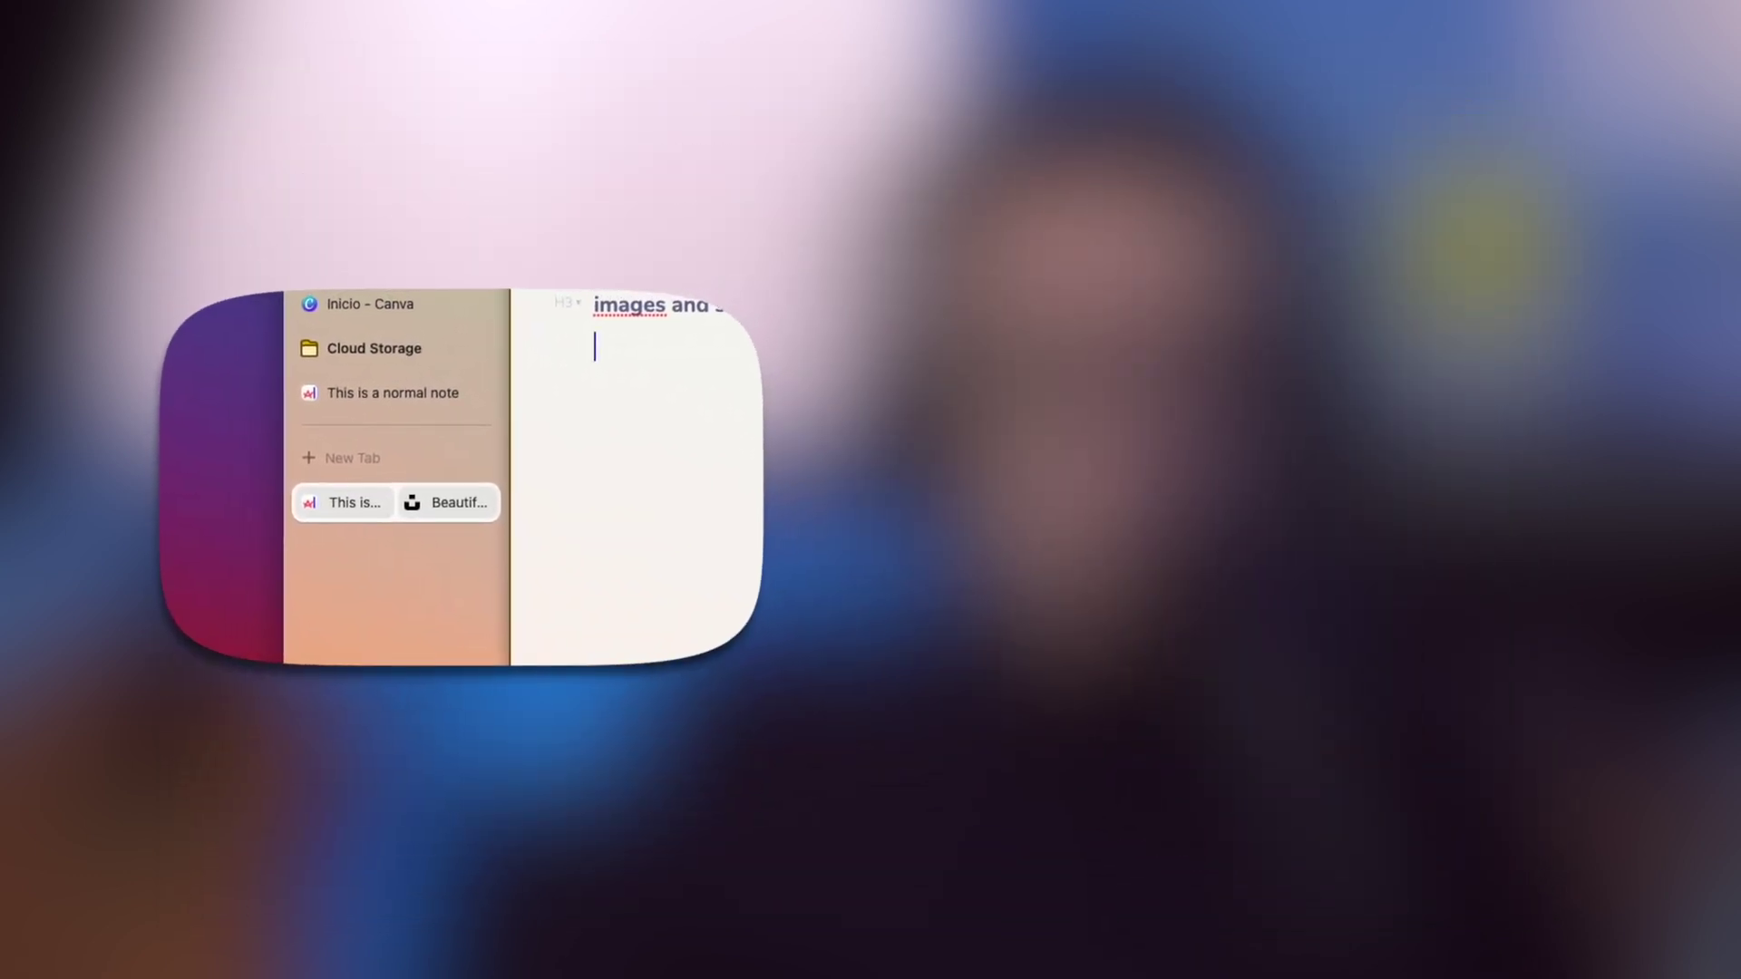
# - Type the title 'This is a normal note' and a body line beginning 'You'
pyautogui.write('Here i')
pyautogui.write(' add')
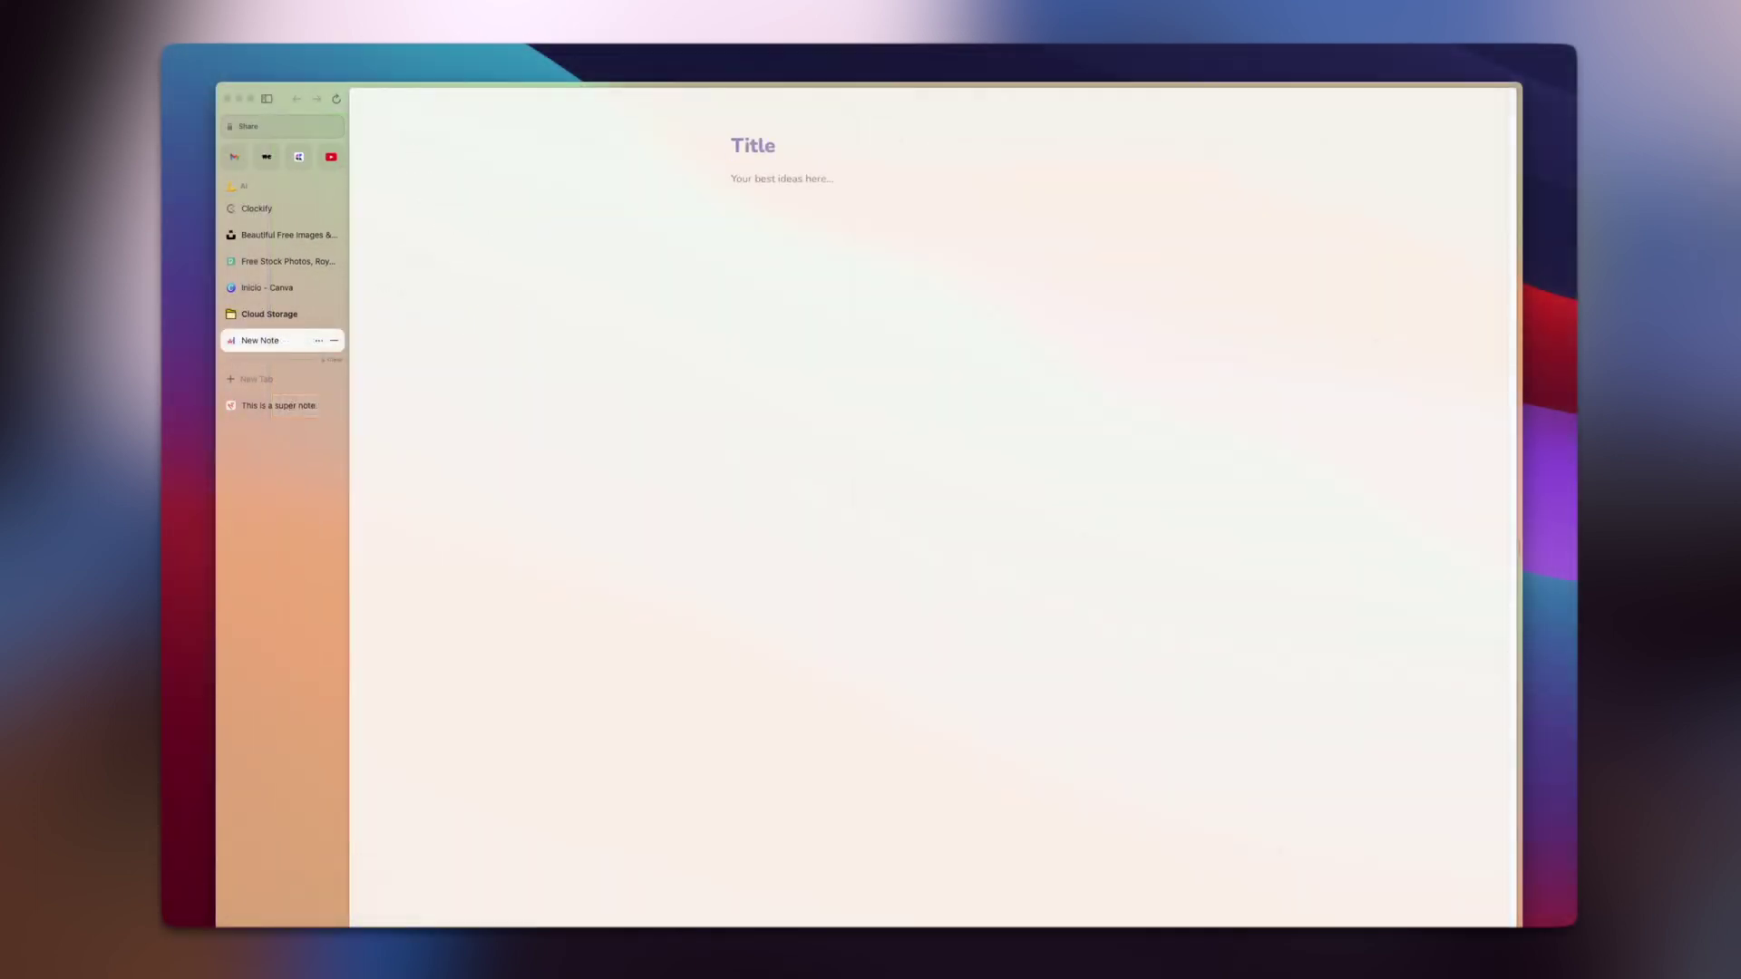
pyautogui.write('T')
pyautogui.write('his is a normal note ')
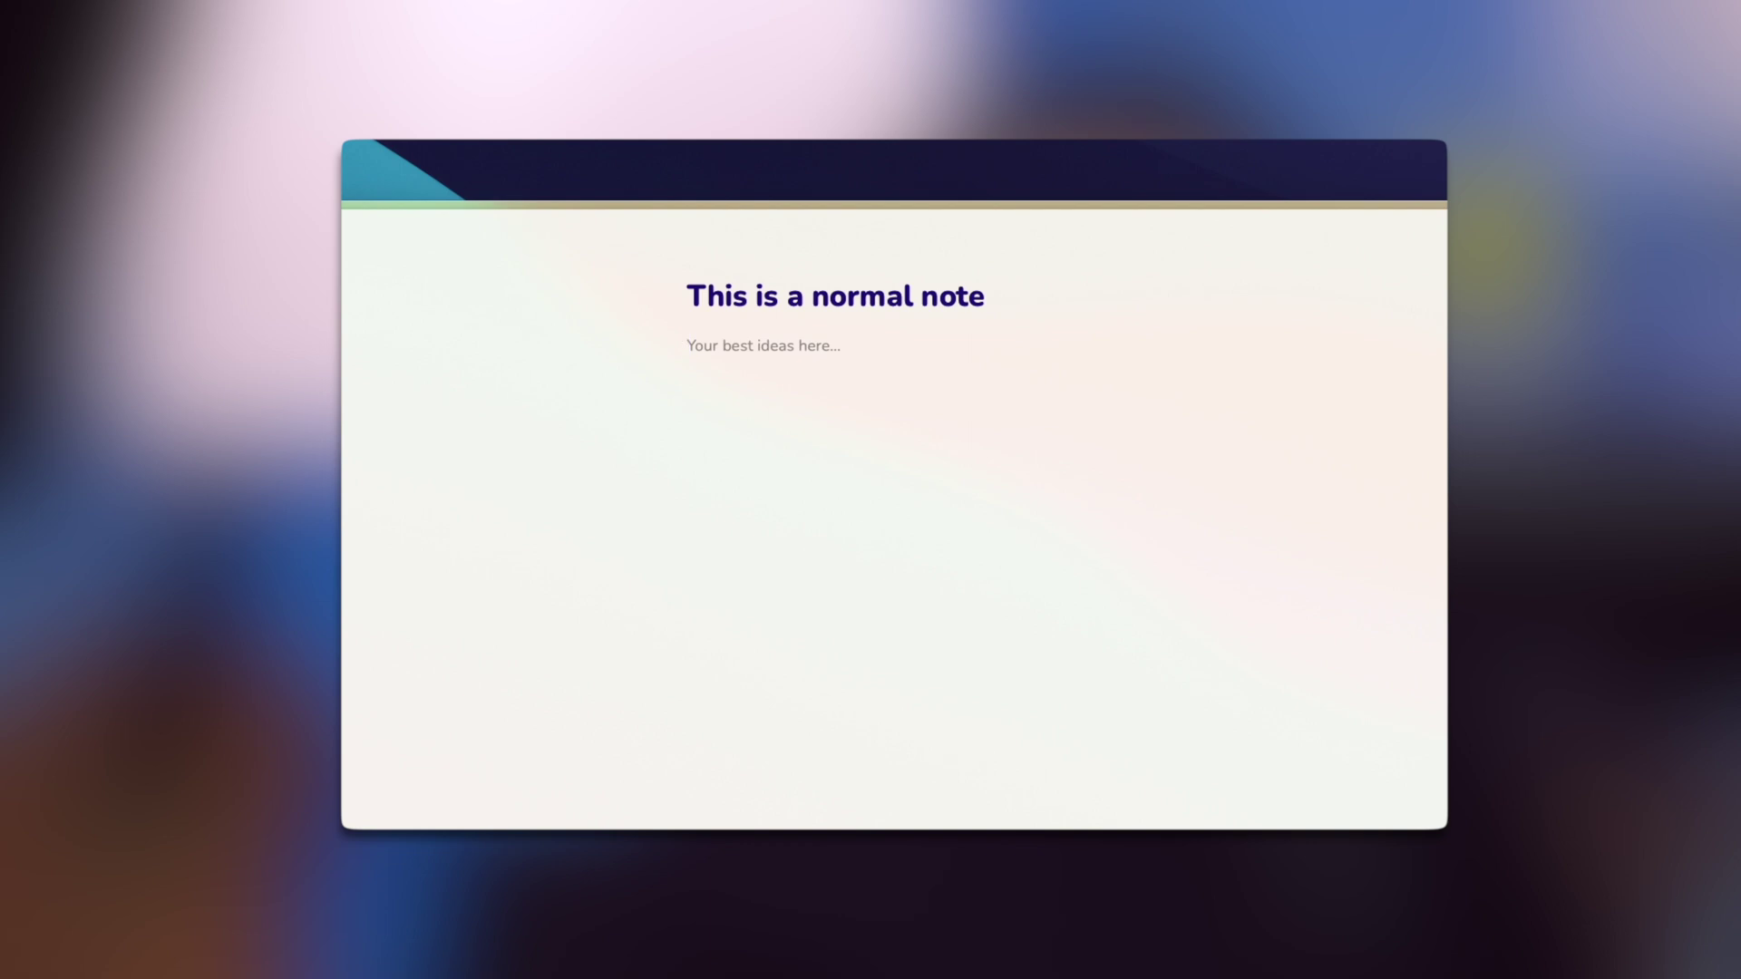
pyautogui.write('d')
pyautogui.press('BackSpace')
pyautogui.write('You can type')
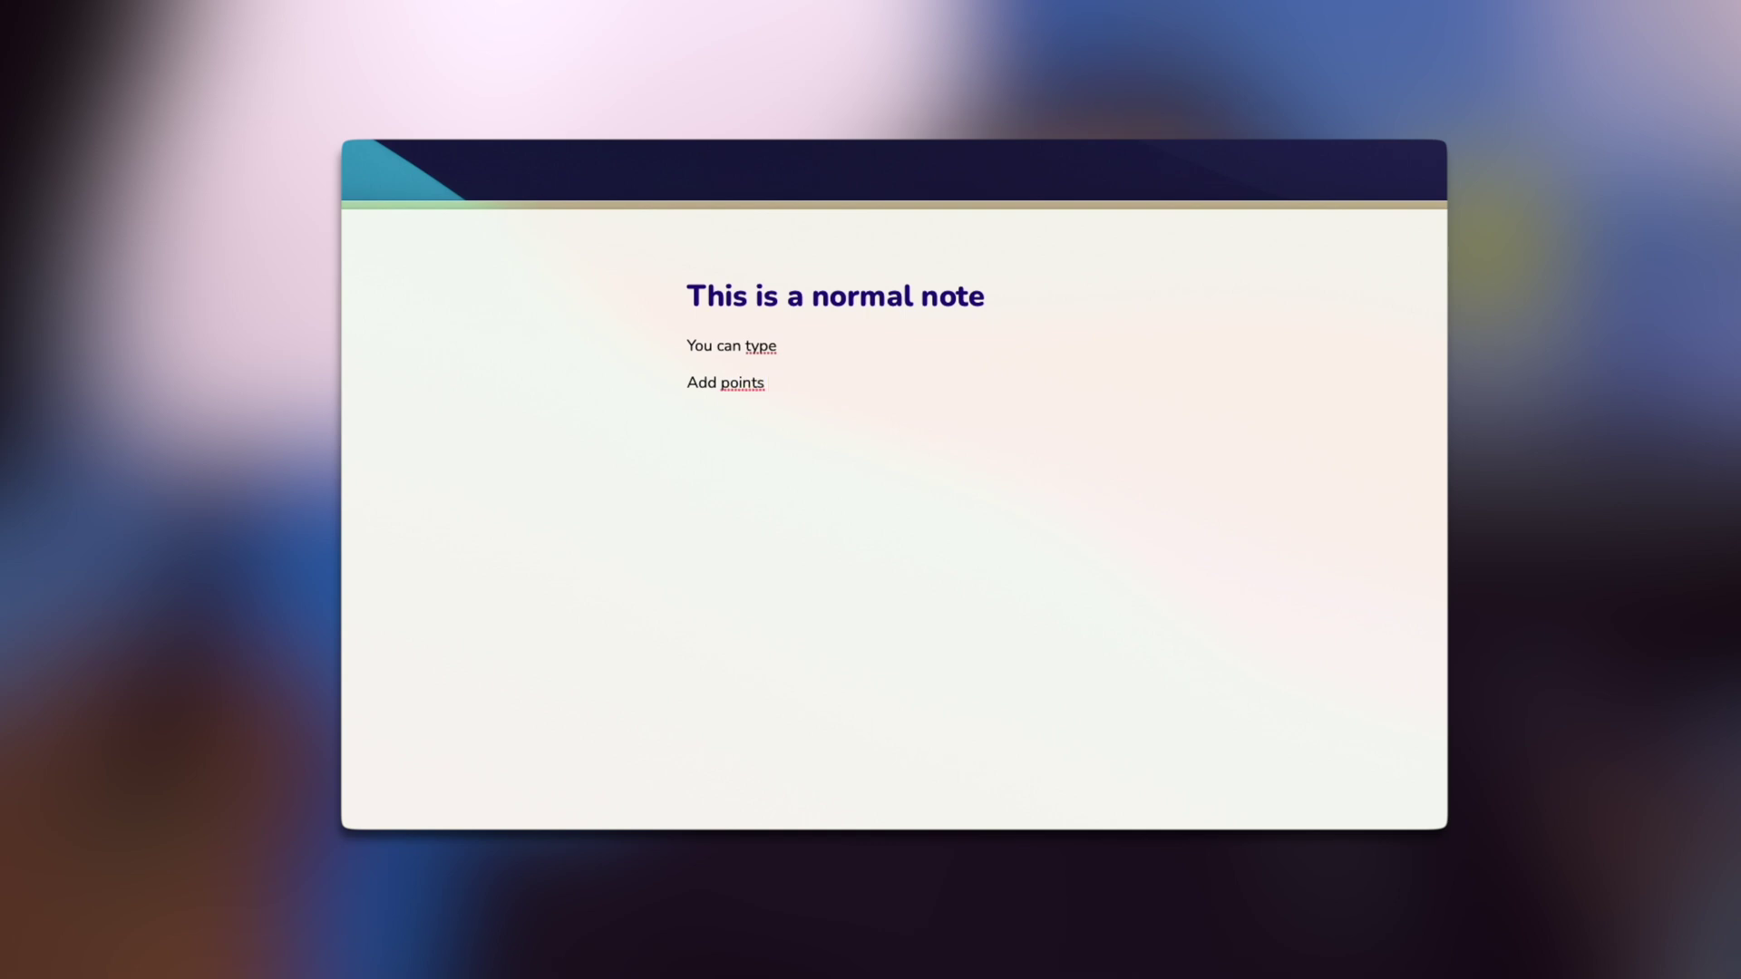
# - Turn 'Add points' into a bulleted item and add an indented sub-bullet below it
pyautogui.moveTo(811, 383); pyautogui.dragTo(635, 382)
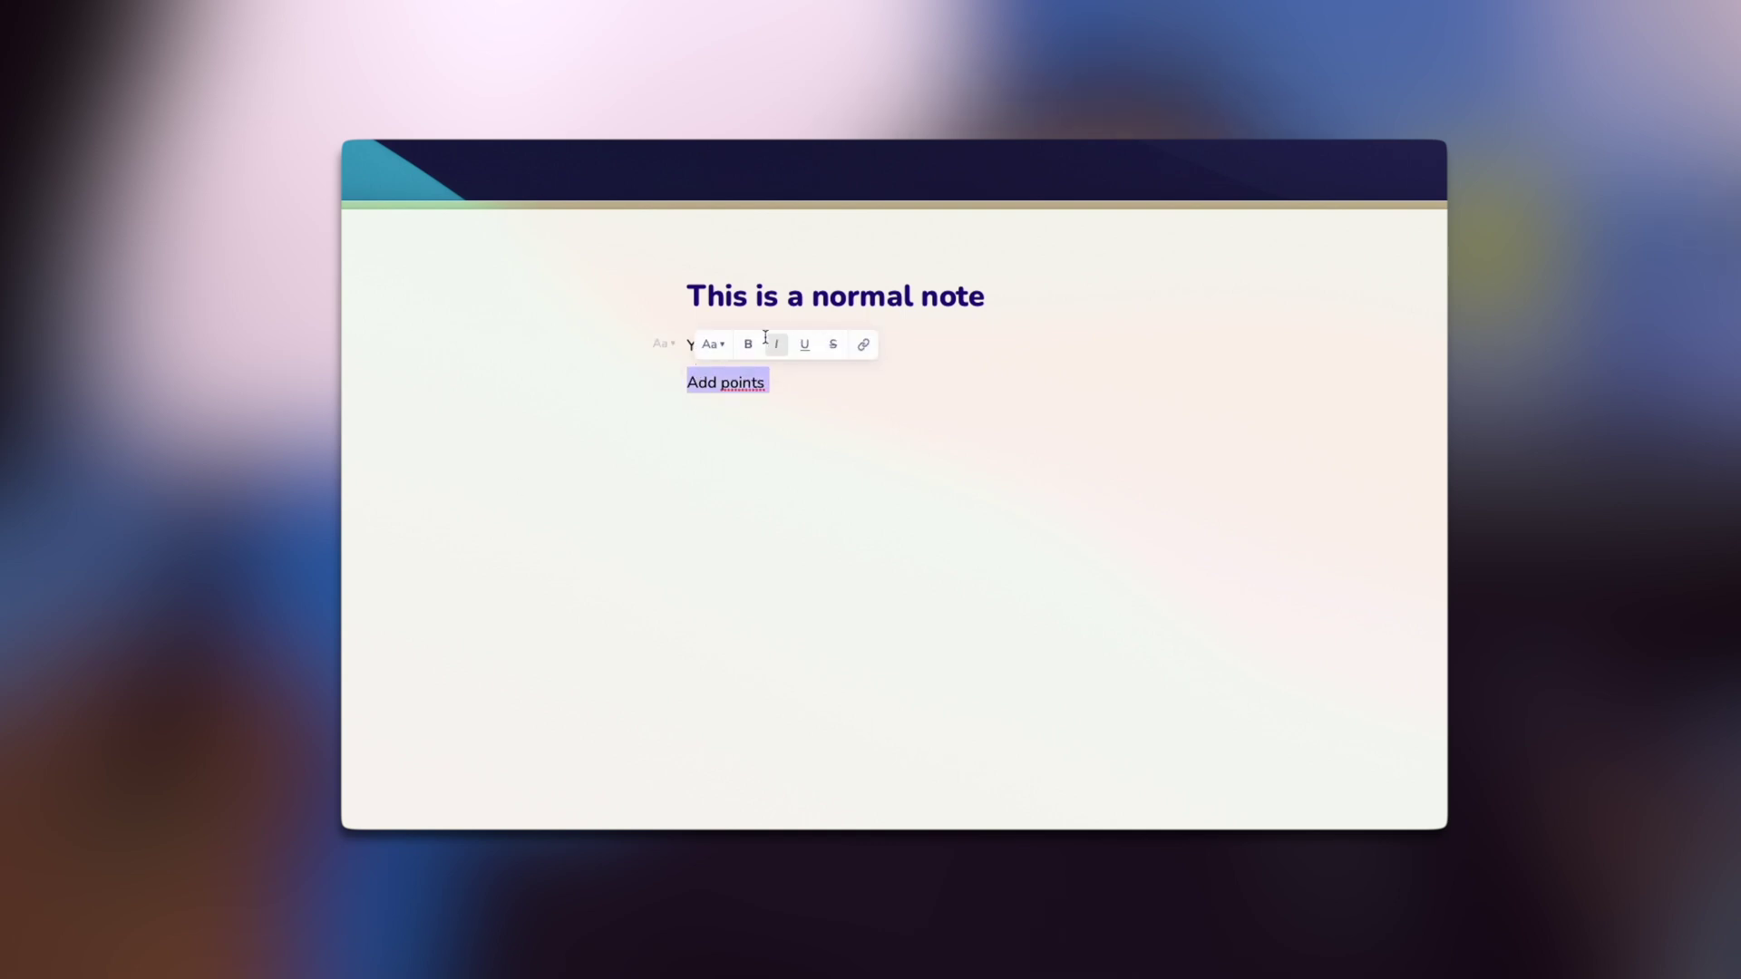
pyautogui.click(661, 383)
pyautogui.click(662, 386)
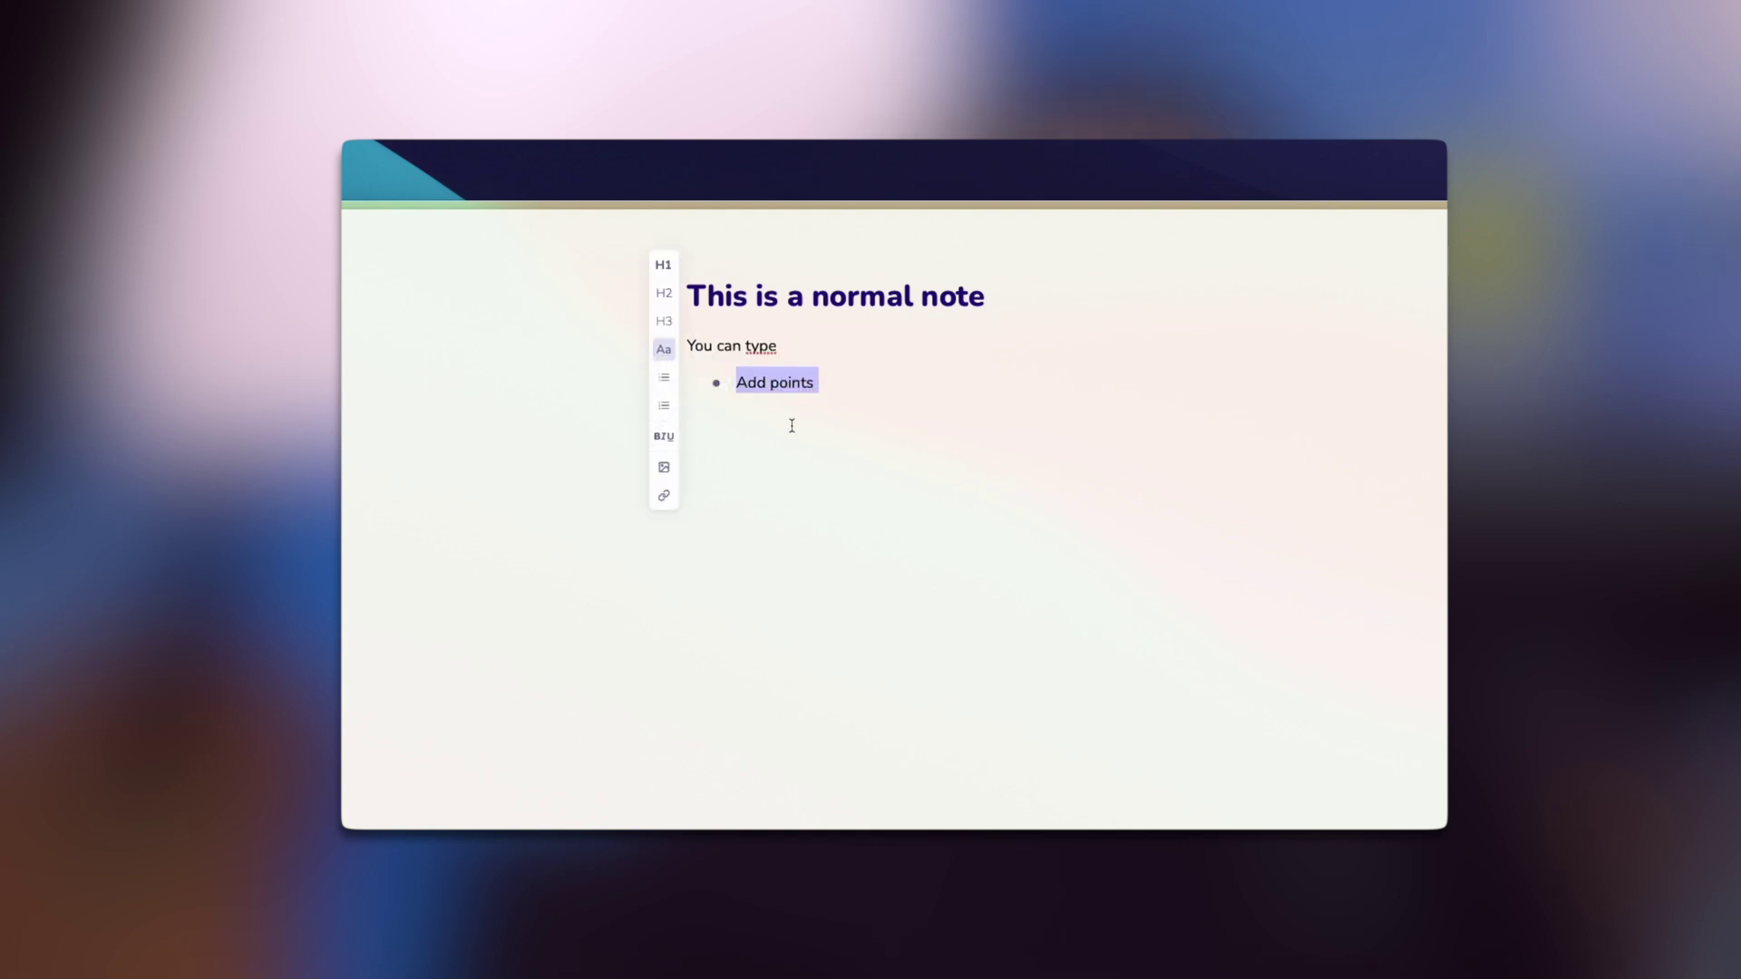
pyautogui.click(865, 389)
pyautogui.press('Return')
pyautogui.press('Tab')
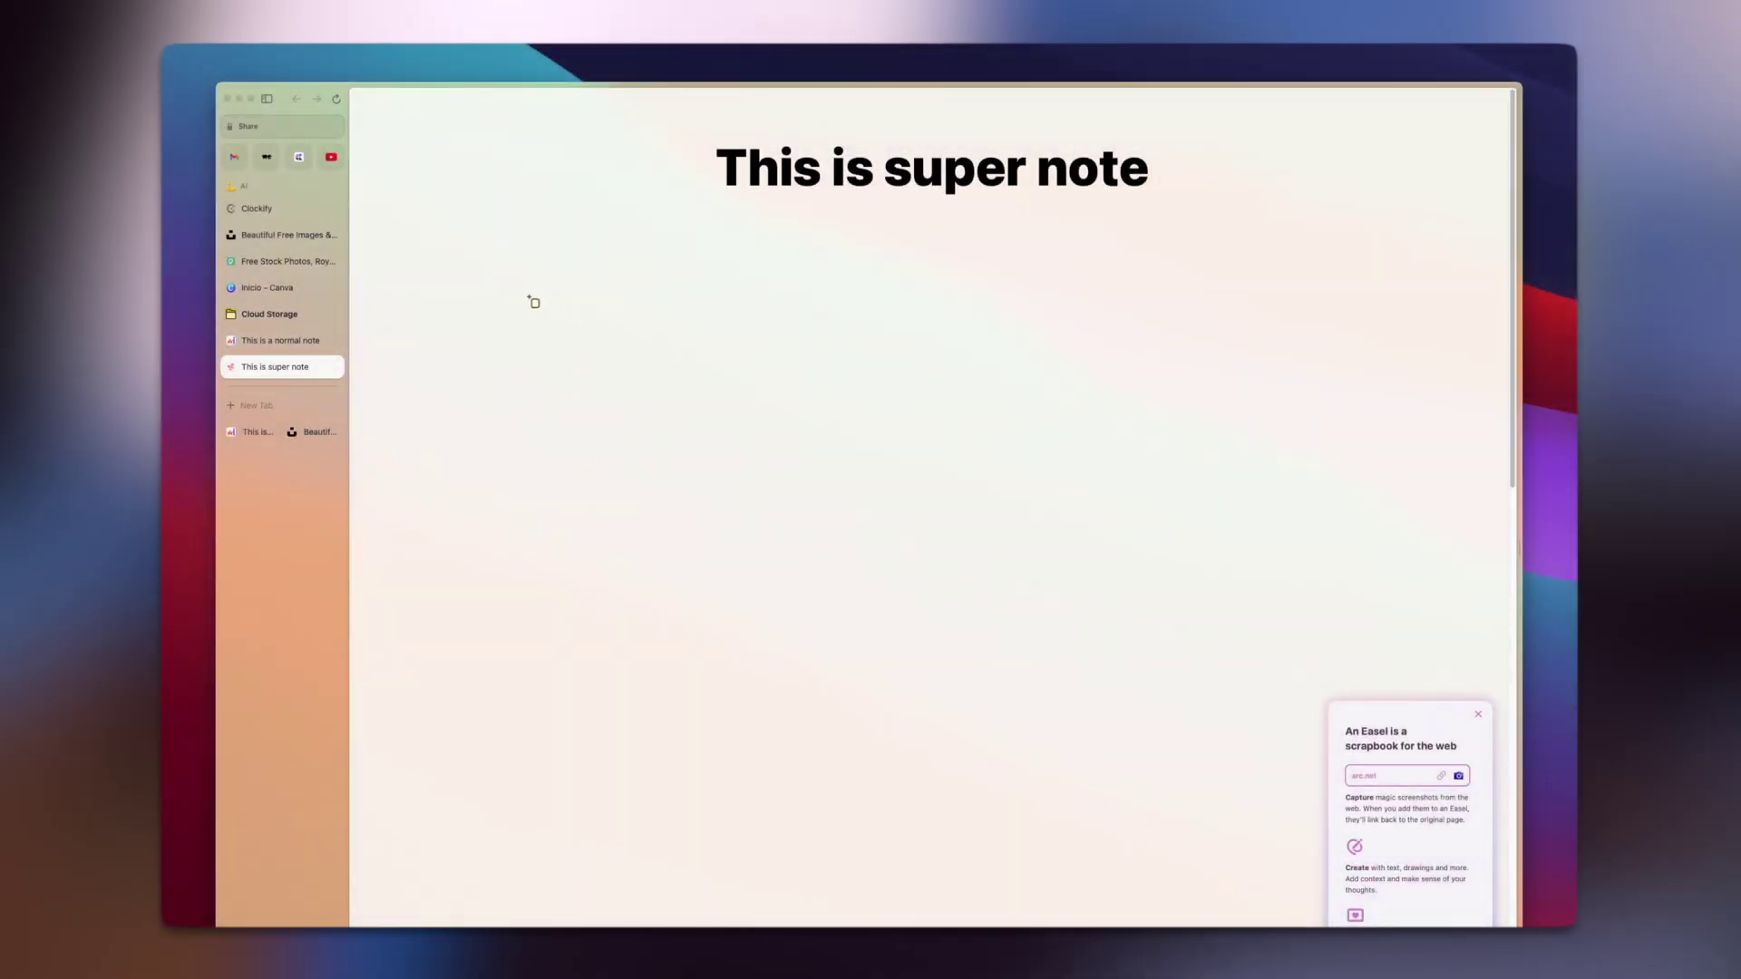
# - Draw a green square and a red circle on the easel, deleting the extra rectangle
pyautogui.moveTo(534, 302); pyautogui.dragTo(756, 560)
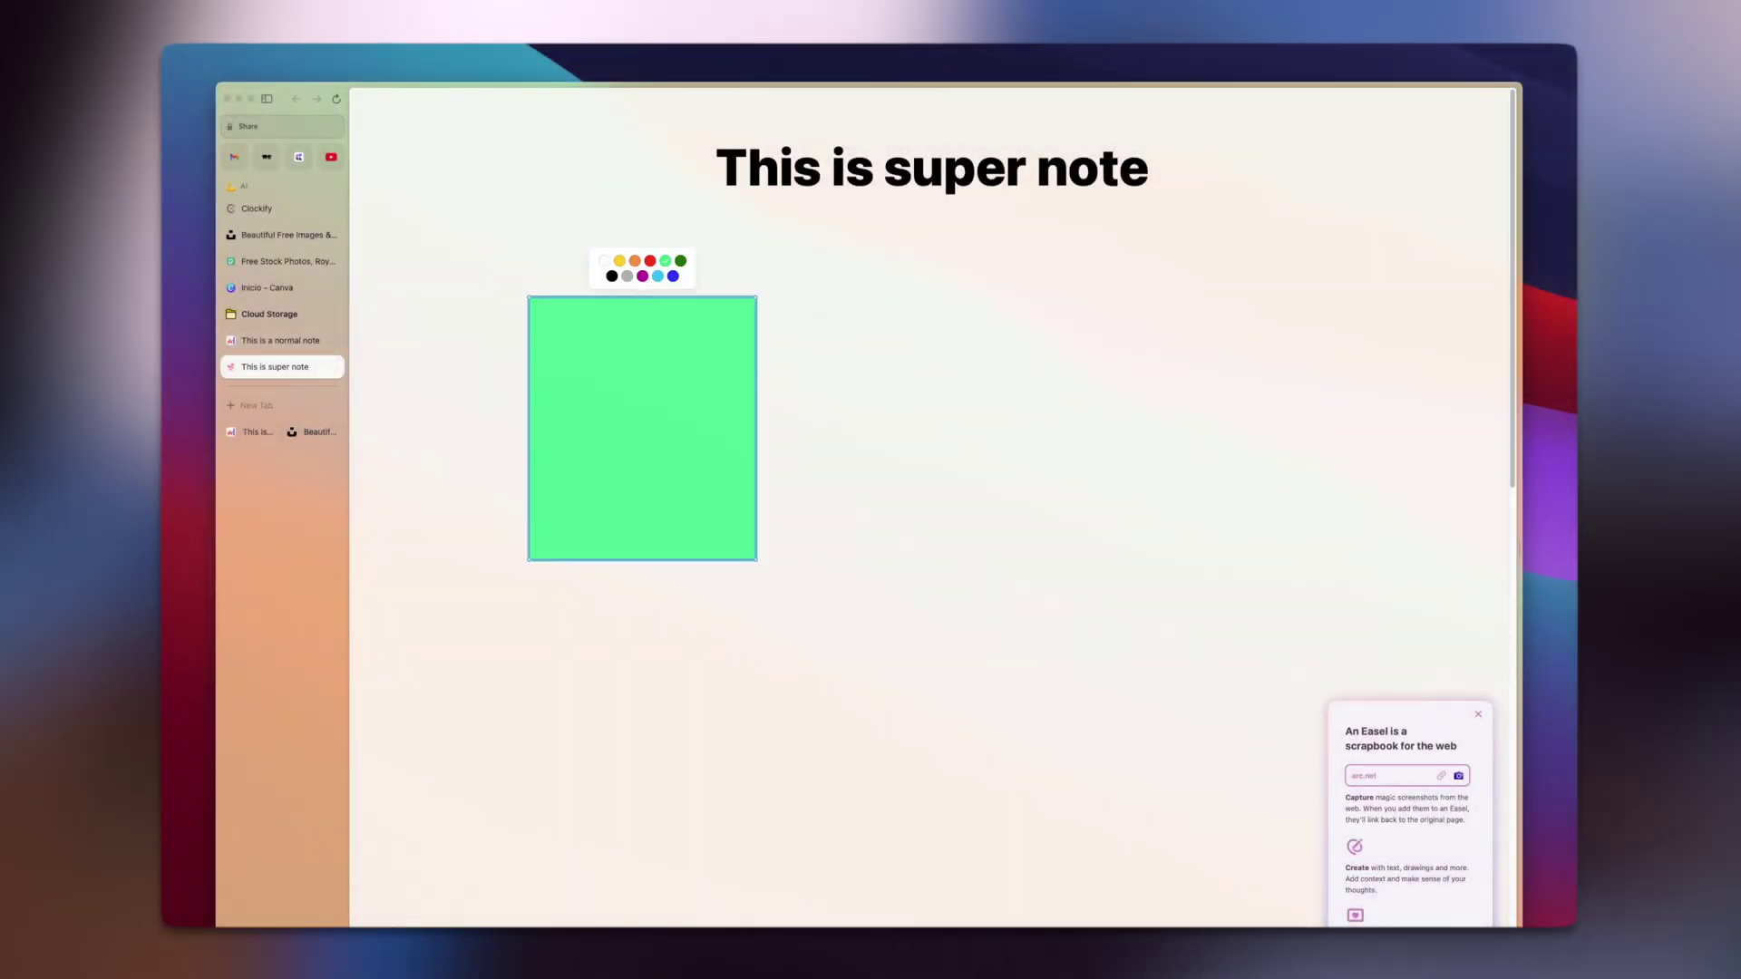
pyautogui.press('Escape')
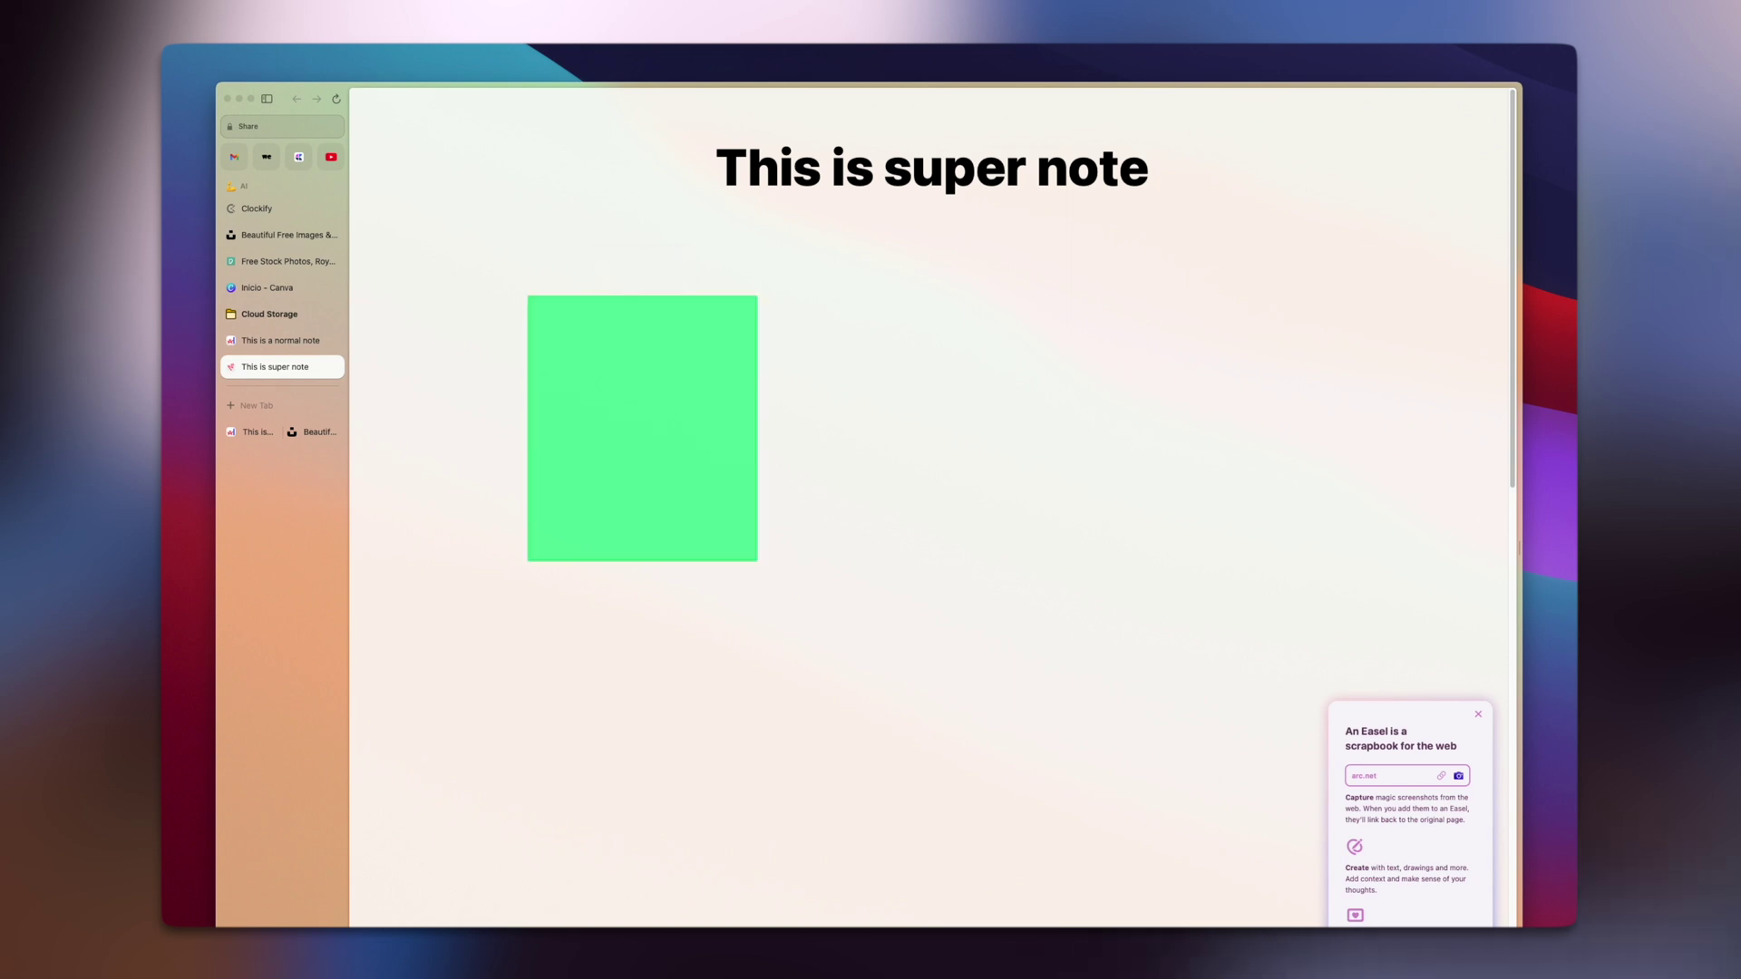
pyautogui.moveTo(848, 385); pyautogui.dragTo(646, 658)
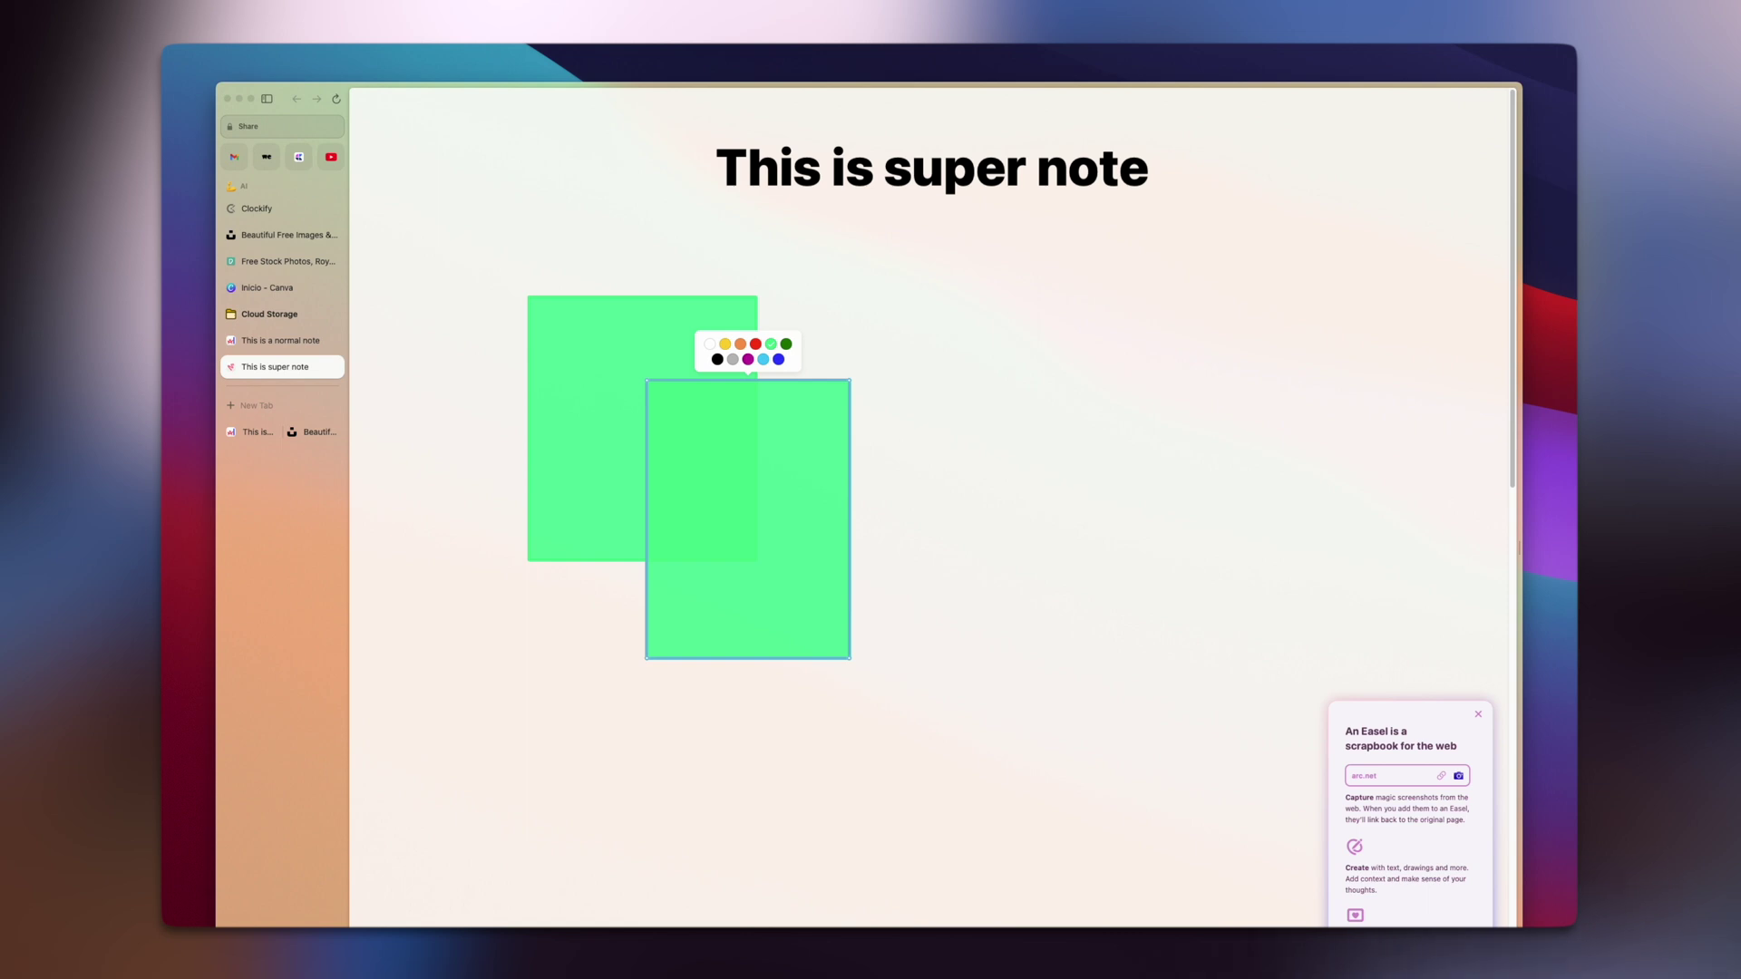
pyautogui.press('Escape')
pyautogui.moveTo(565, 679); pyautogui.dragTo(948, 337)
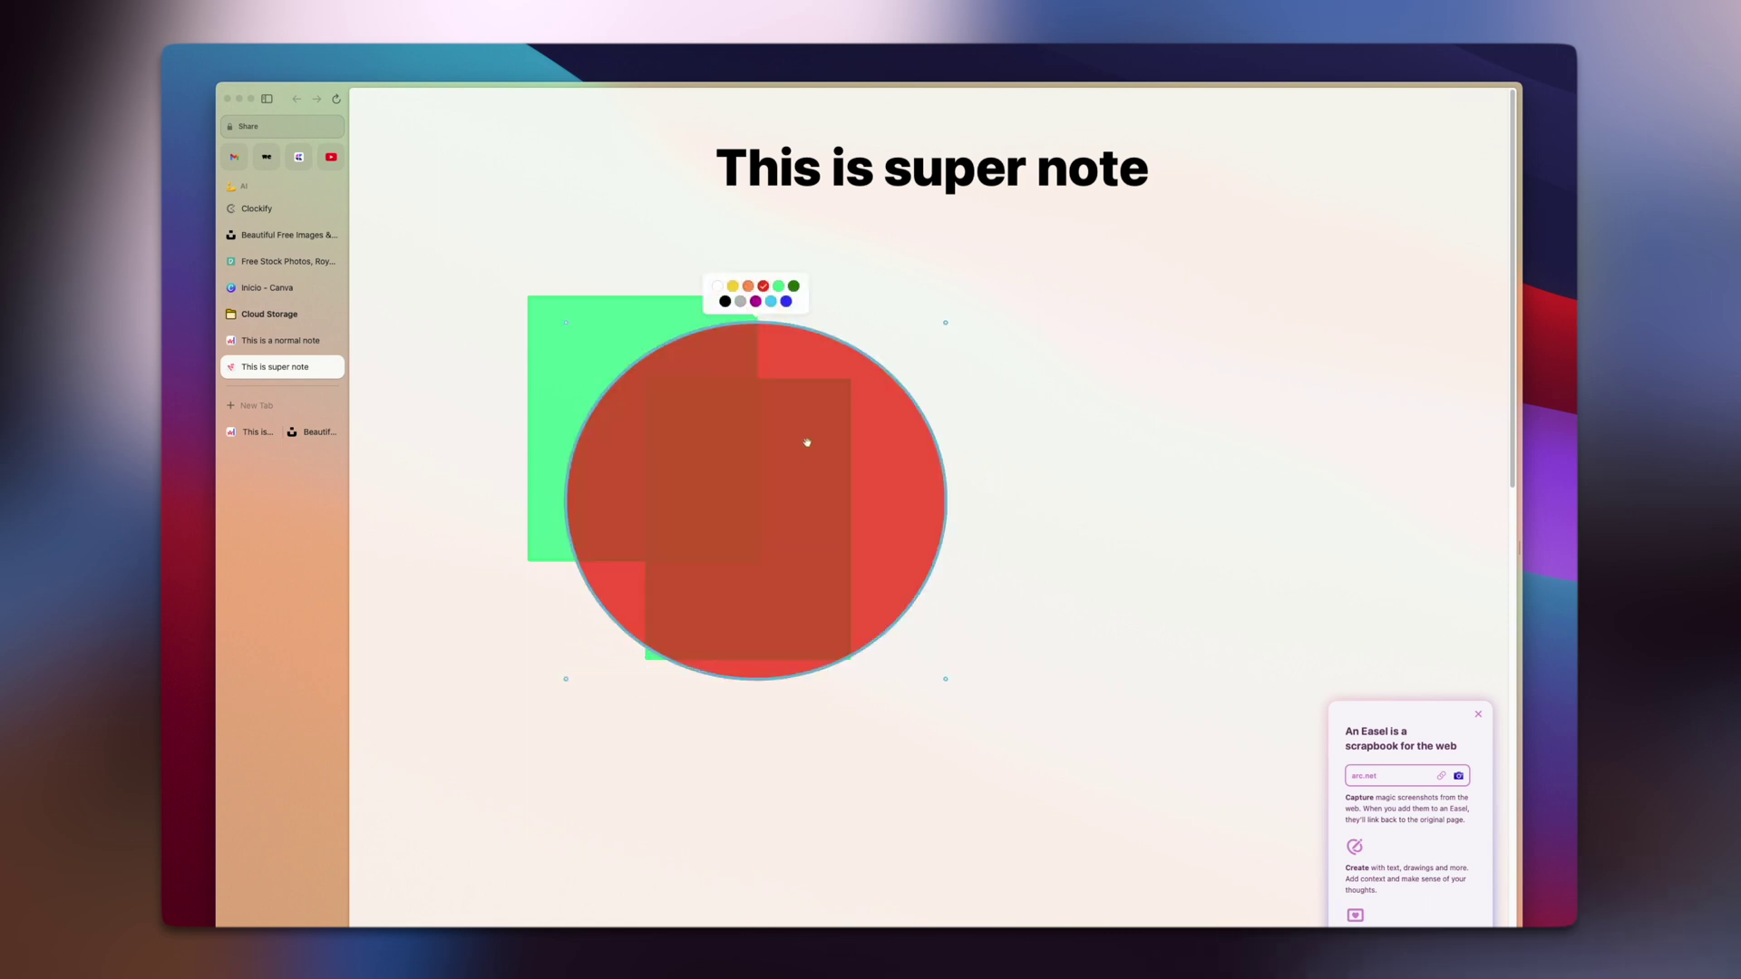
pyautogui.moveTo(805, 443); pyautogui.dragTo(1123, 315)
pyautogui.moveTo(748, 431); pyautogui.dragTo(790, 508)
pyautogui.press('BackSpace')
pyautogui.moveTo(1069, 362); pyautogui.dragTo(1133, 610)
# - Add a blue arrow pointing at the circle and a freehand zigzag stroke
pyautogui.press('Escape')
pyautogui.moveTo(910, 297); pyautogui.dragTo(1002, 442)
pyautogui.press('Escape')
pyautogui.moveTo(795, 591); pyautogui.dragTo(777, 649)
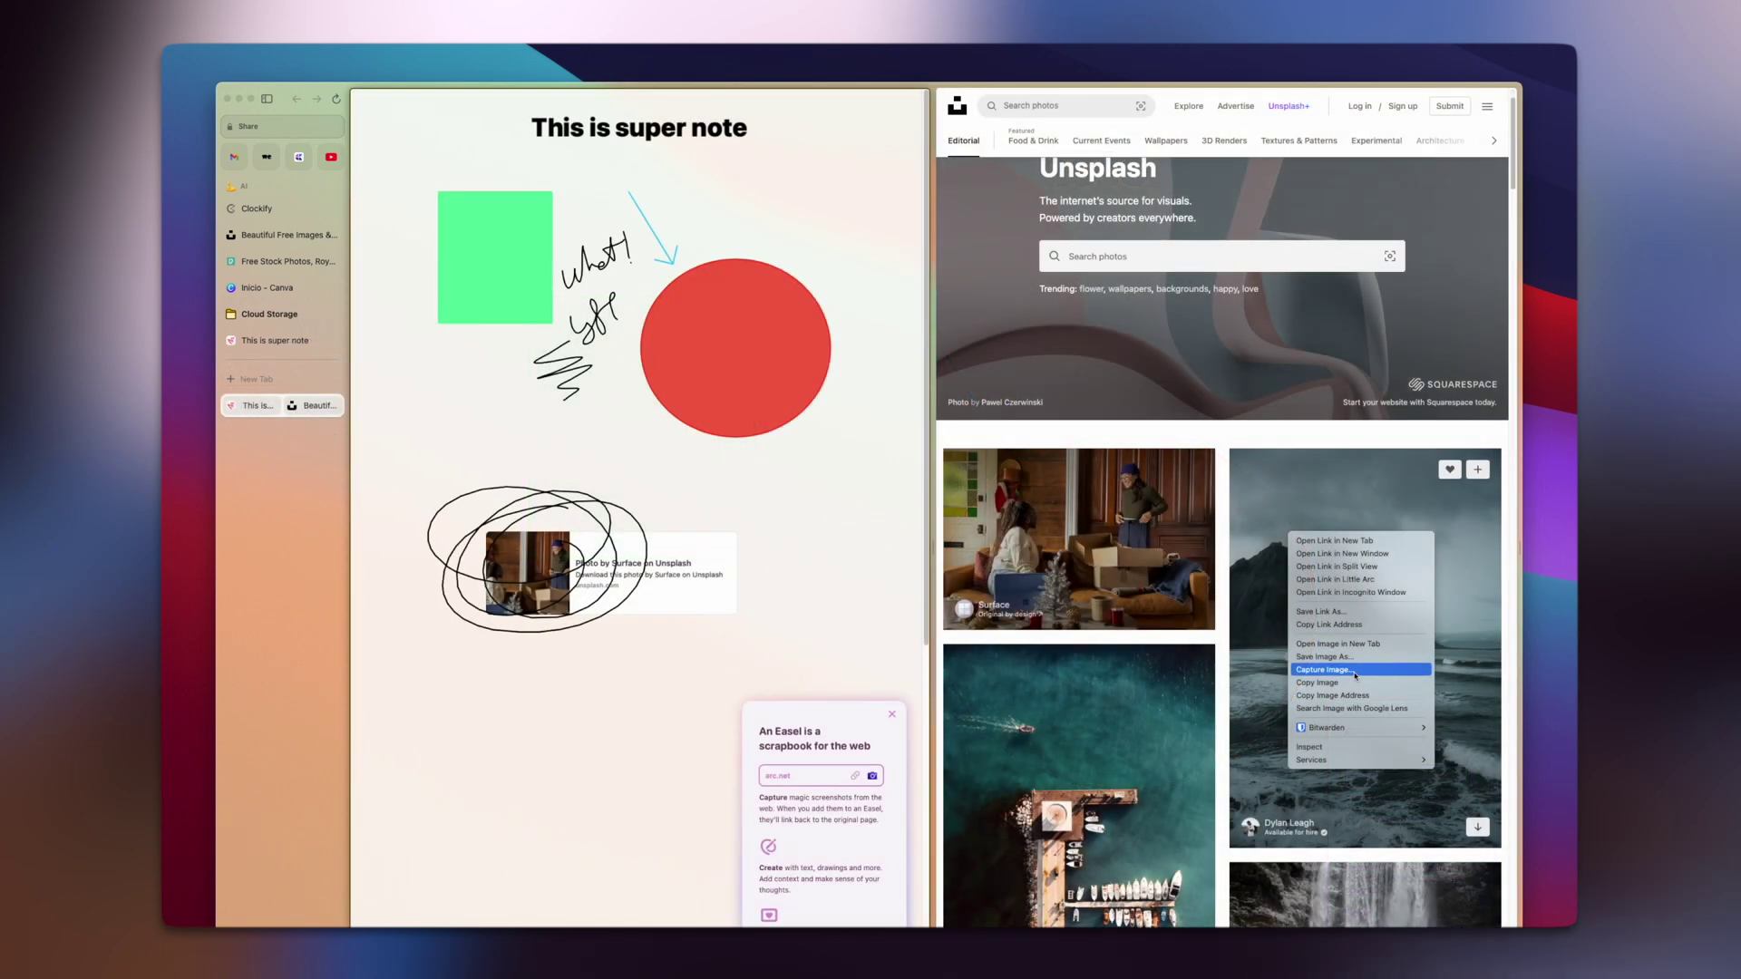
# - Capture an Unsplash mountain photo into the easel, scribble over it, enlarge it, and turn the scribble green
pyautogui.click(1332, 669)
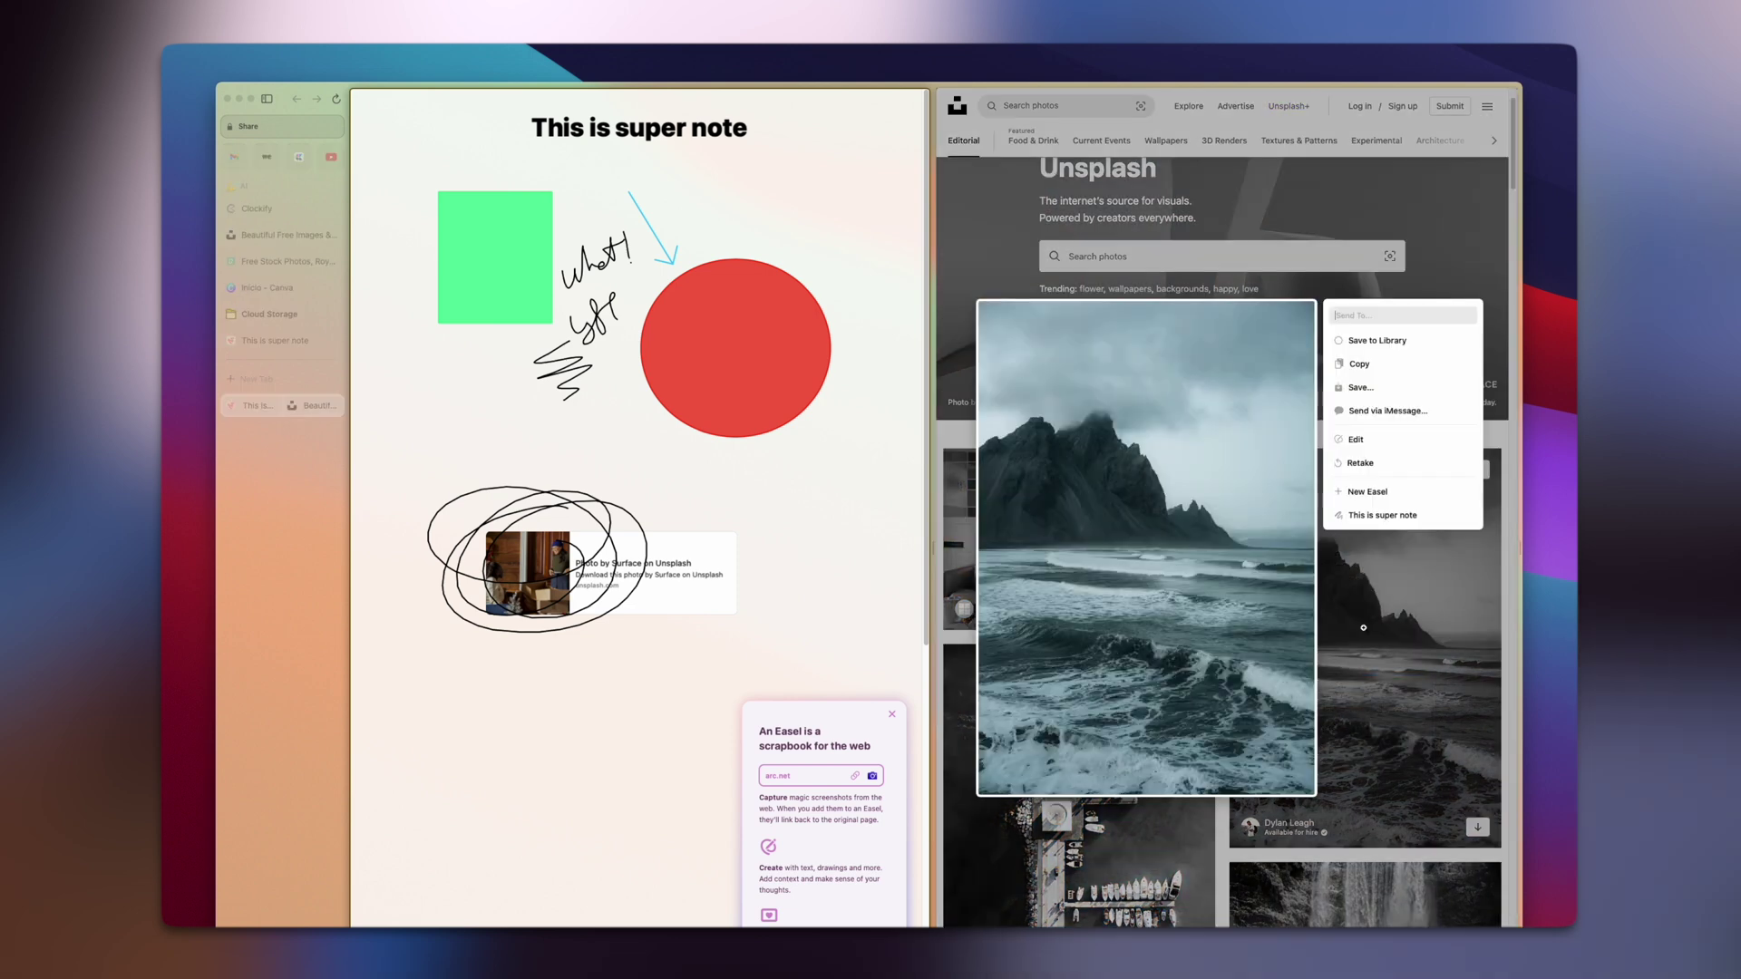
pyautogui.click(1387, 515)
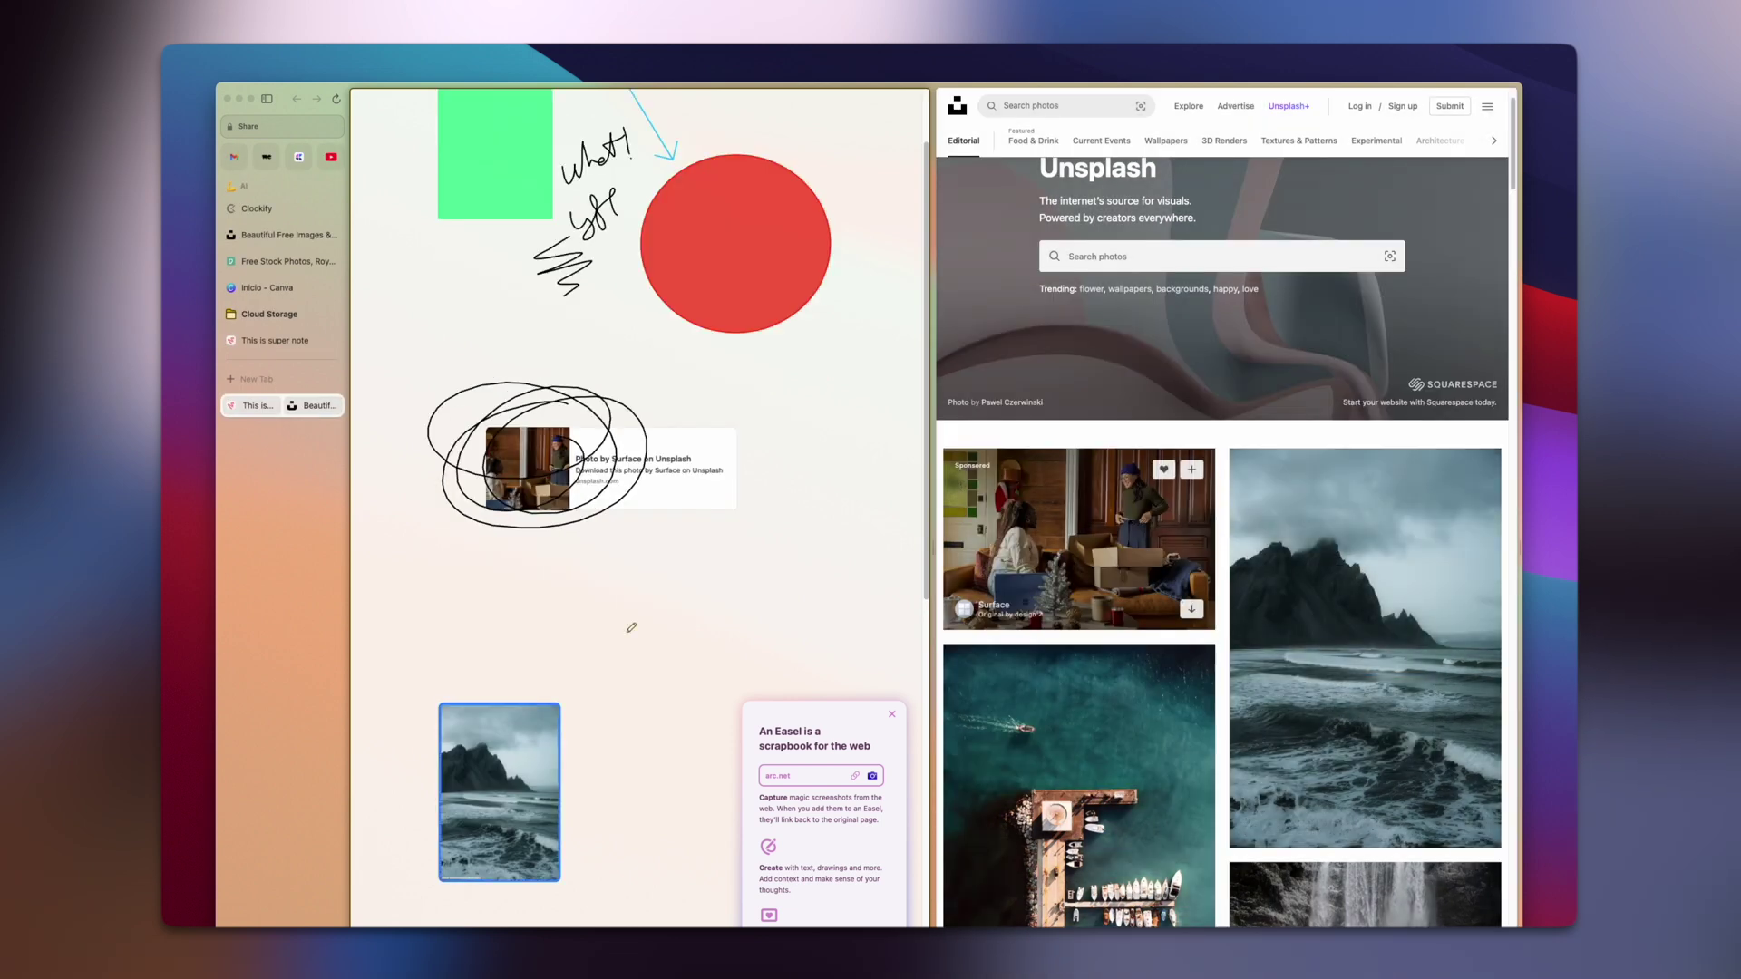
pyautogui.moveTo(603, 748)
pyautogui.mouseDown()
pyautogui.moveTo(581, 807)
pyautogui.moveTo(541, 781)
pyautogui.moveTo(667, 669)
pyautogui.mouseUp()
pyautogui.moveTo(691, 590); pyautogui.dragTo(889, 294)
pyautogui.moveTo(680, 482)
pyautogui.mouseDown()
pyautogui.moveTo(631, 797)
pyautogui.moveTo(549, 756)
pyautogui.moveTo(730, 646)
pyautogui.moveTo(749, 665)
pyautogui.mouseUp()
pyautogui.click(541, 673)
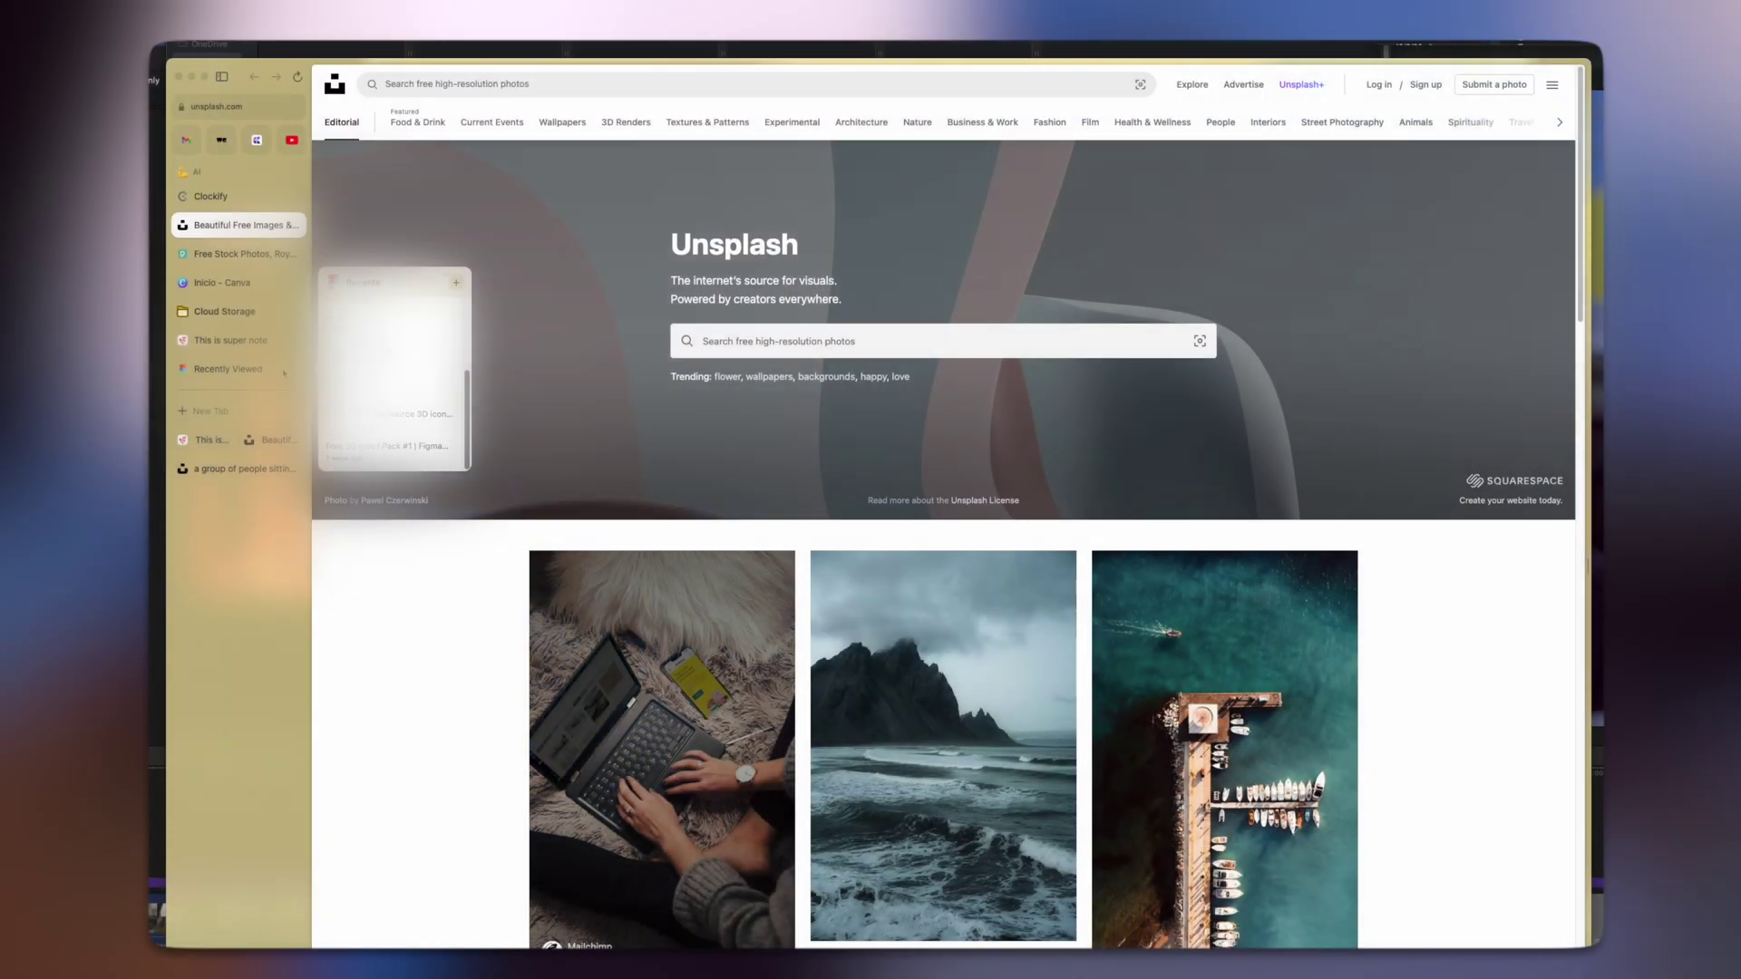
# - Clear the Recently Viewed item and the 'This is super note' tab from the sidebar
pyautogui.moveTo(193, 143)
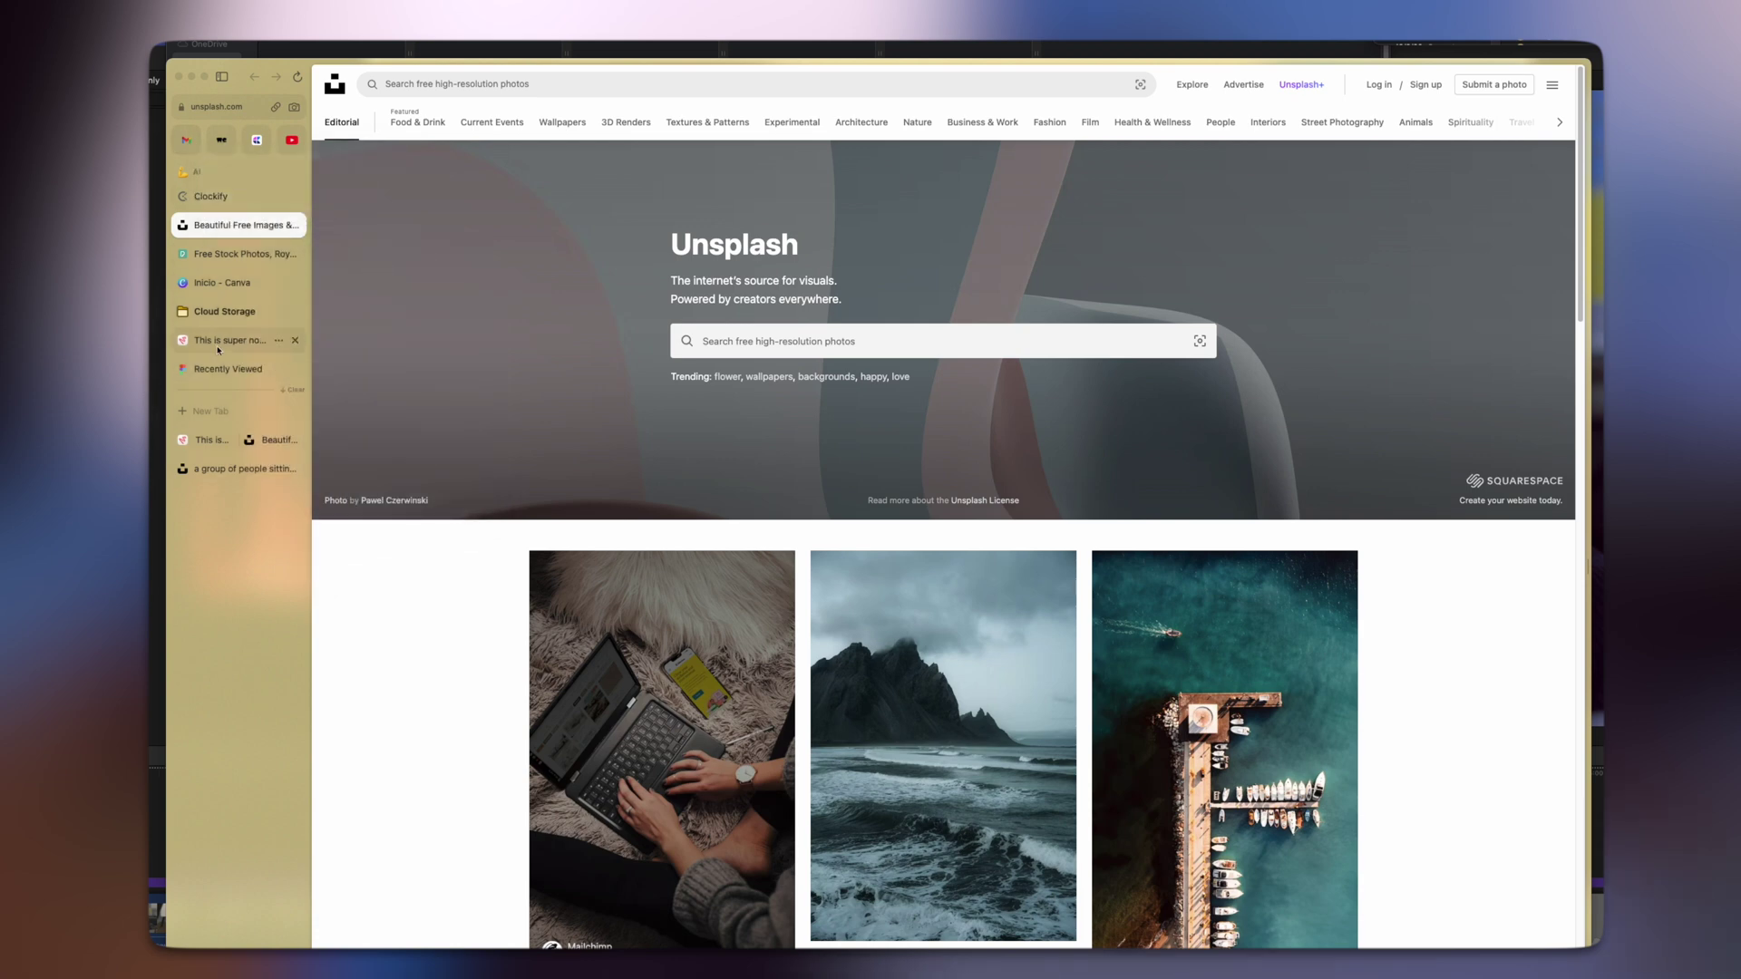
pyautogui.moveTo(219, 370)
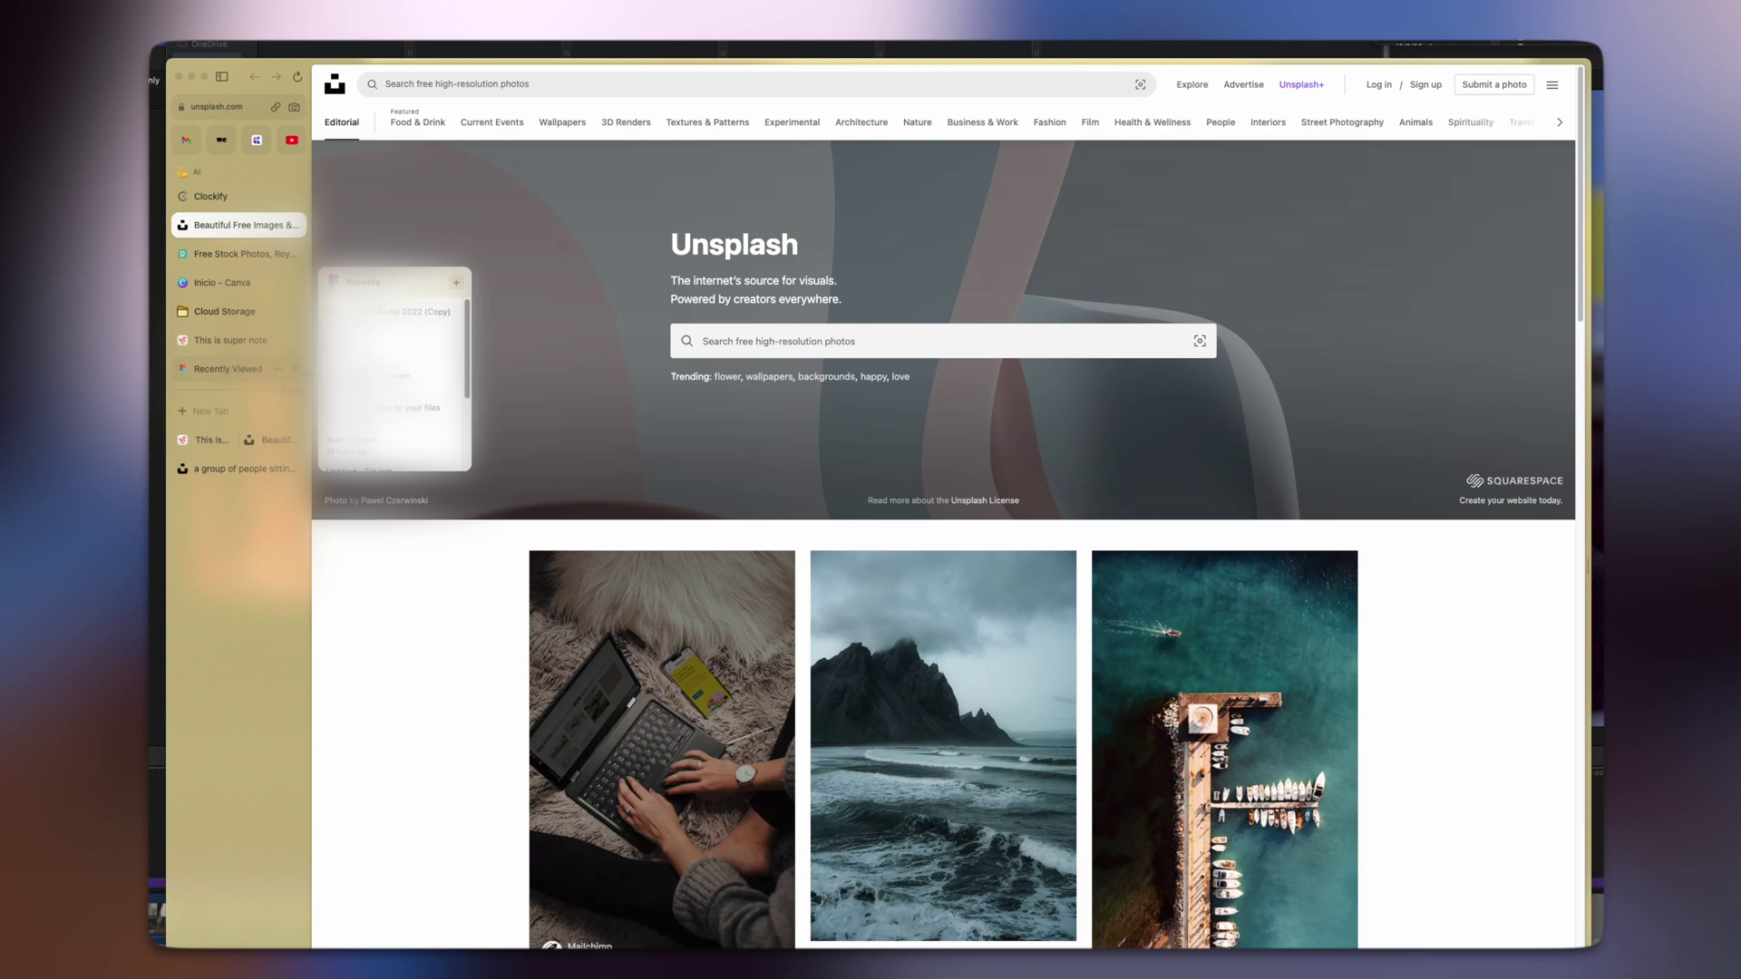
pyautogui.click(294, 369)
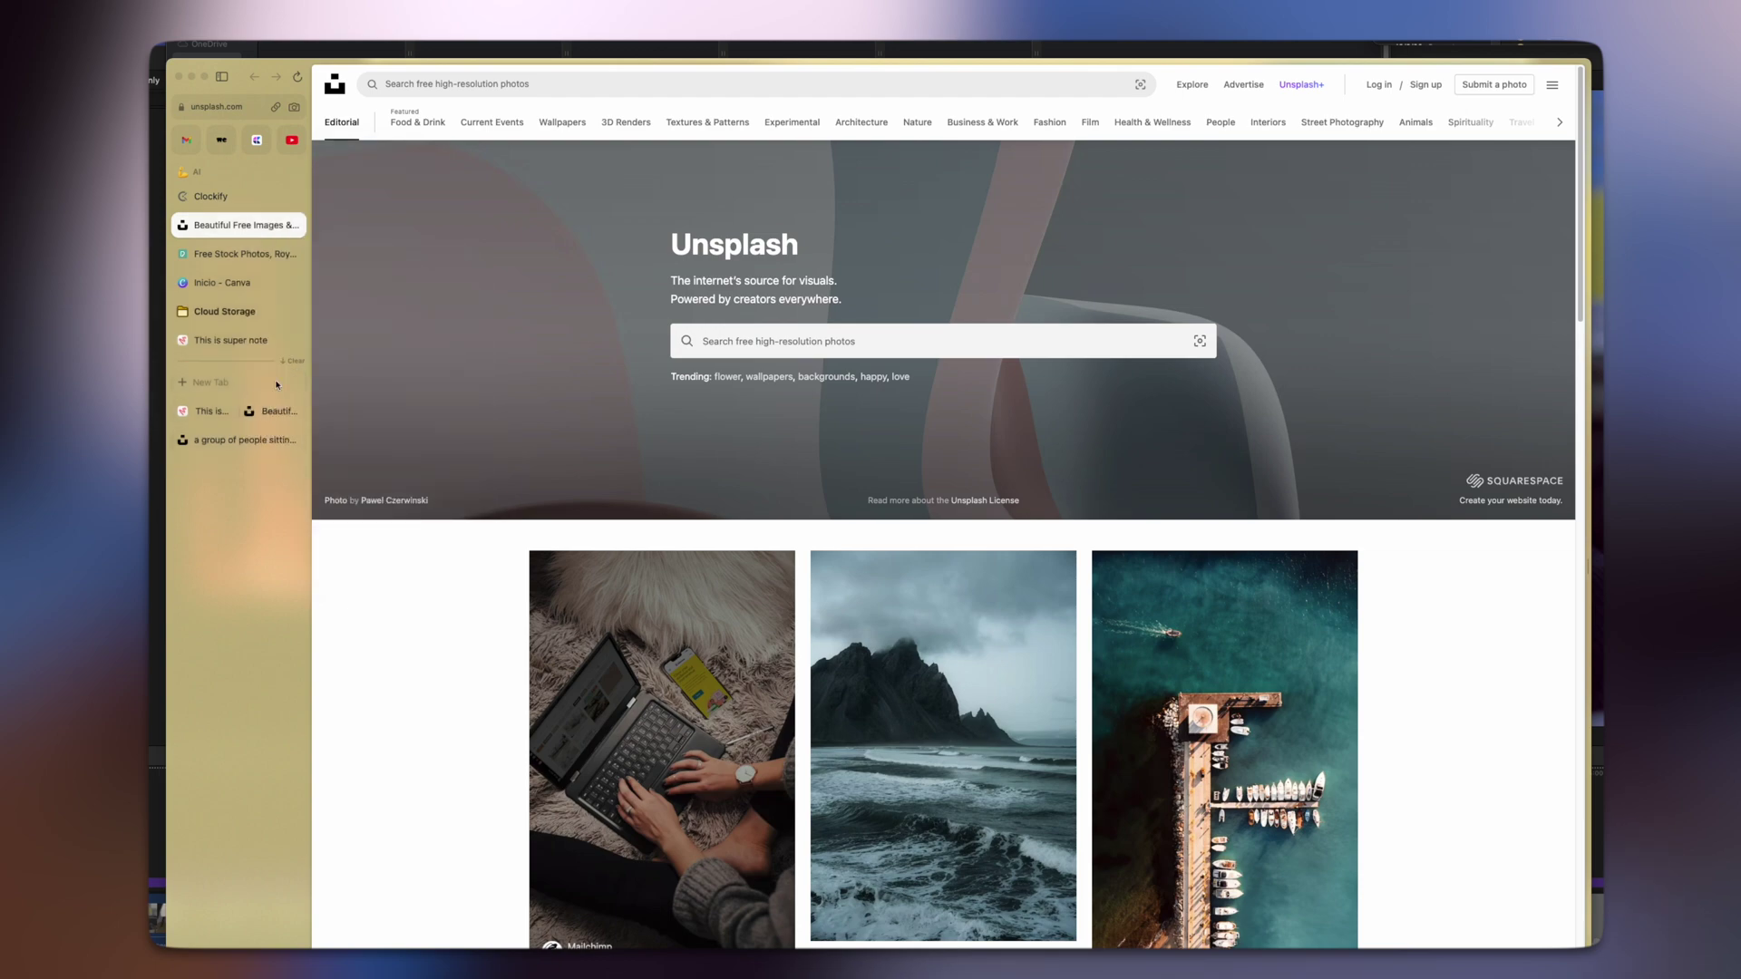
pyautogui.click(295, 340)
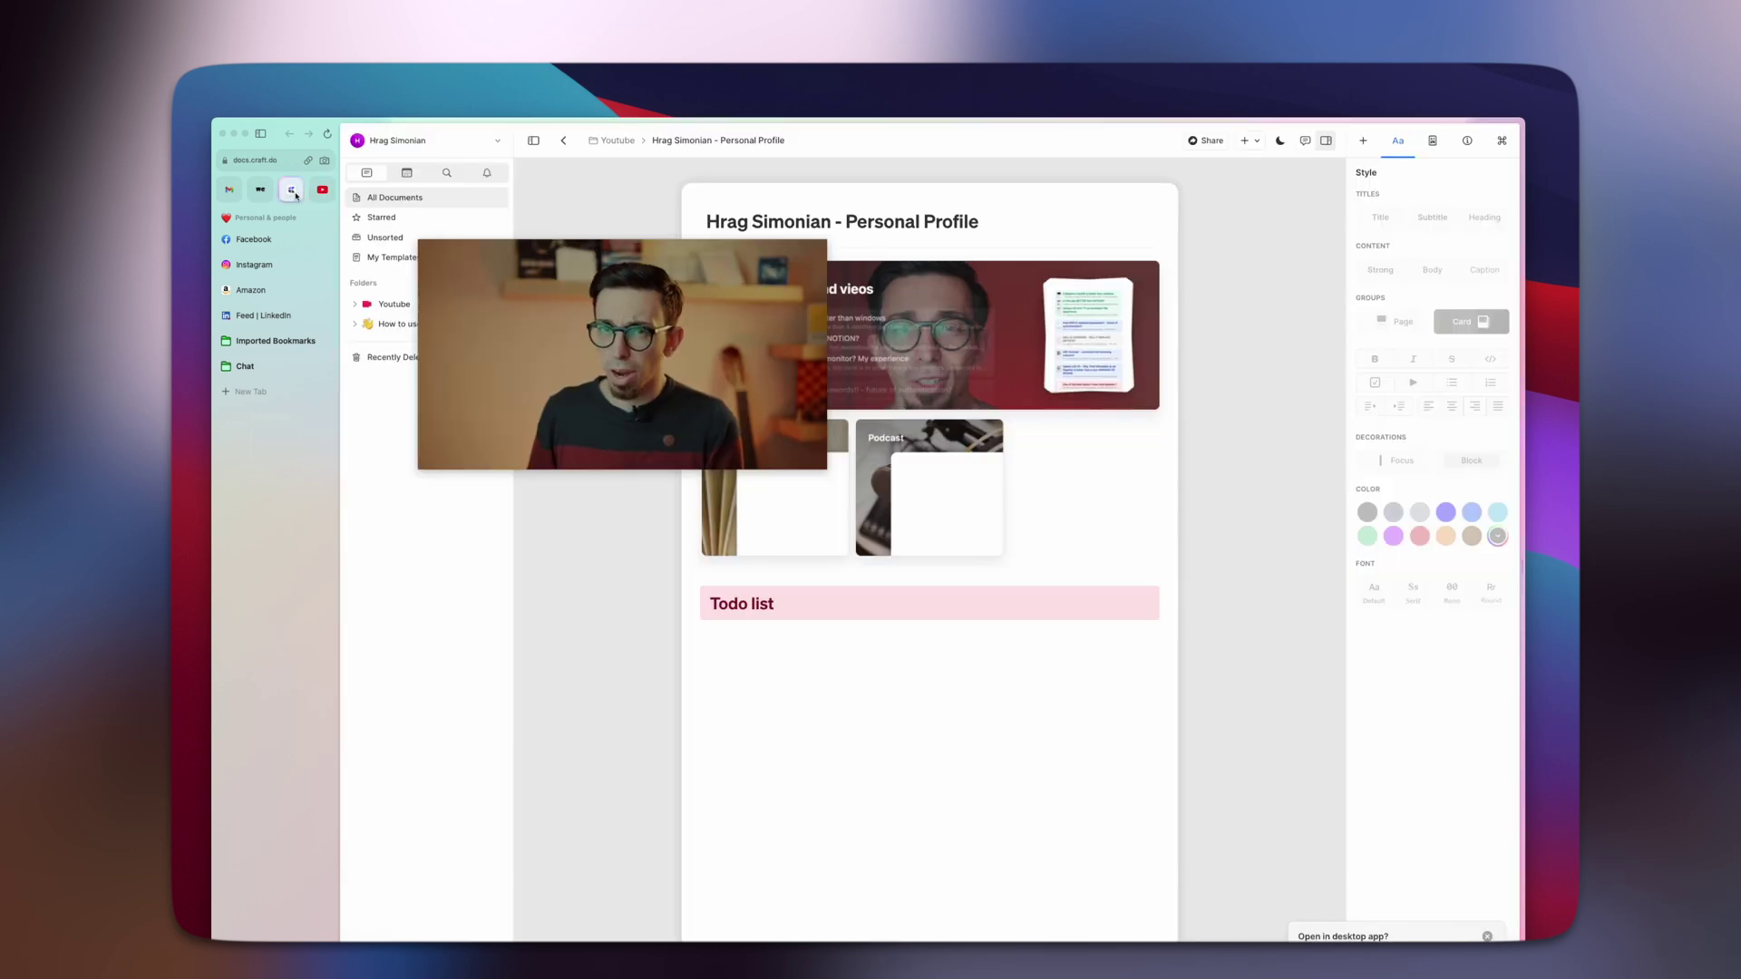
# - Raise the floating picture-in-picture video over the Craft page and make it bigger
pyautogui.moveTo(605, 446); pyautogui.dragTo(552, 438)
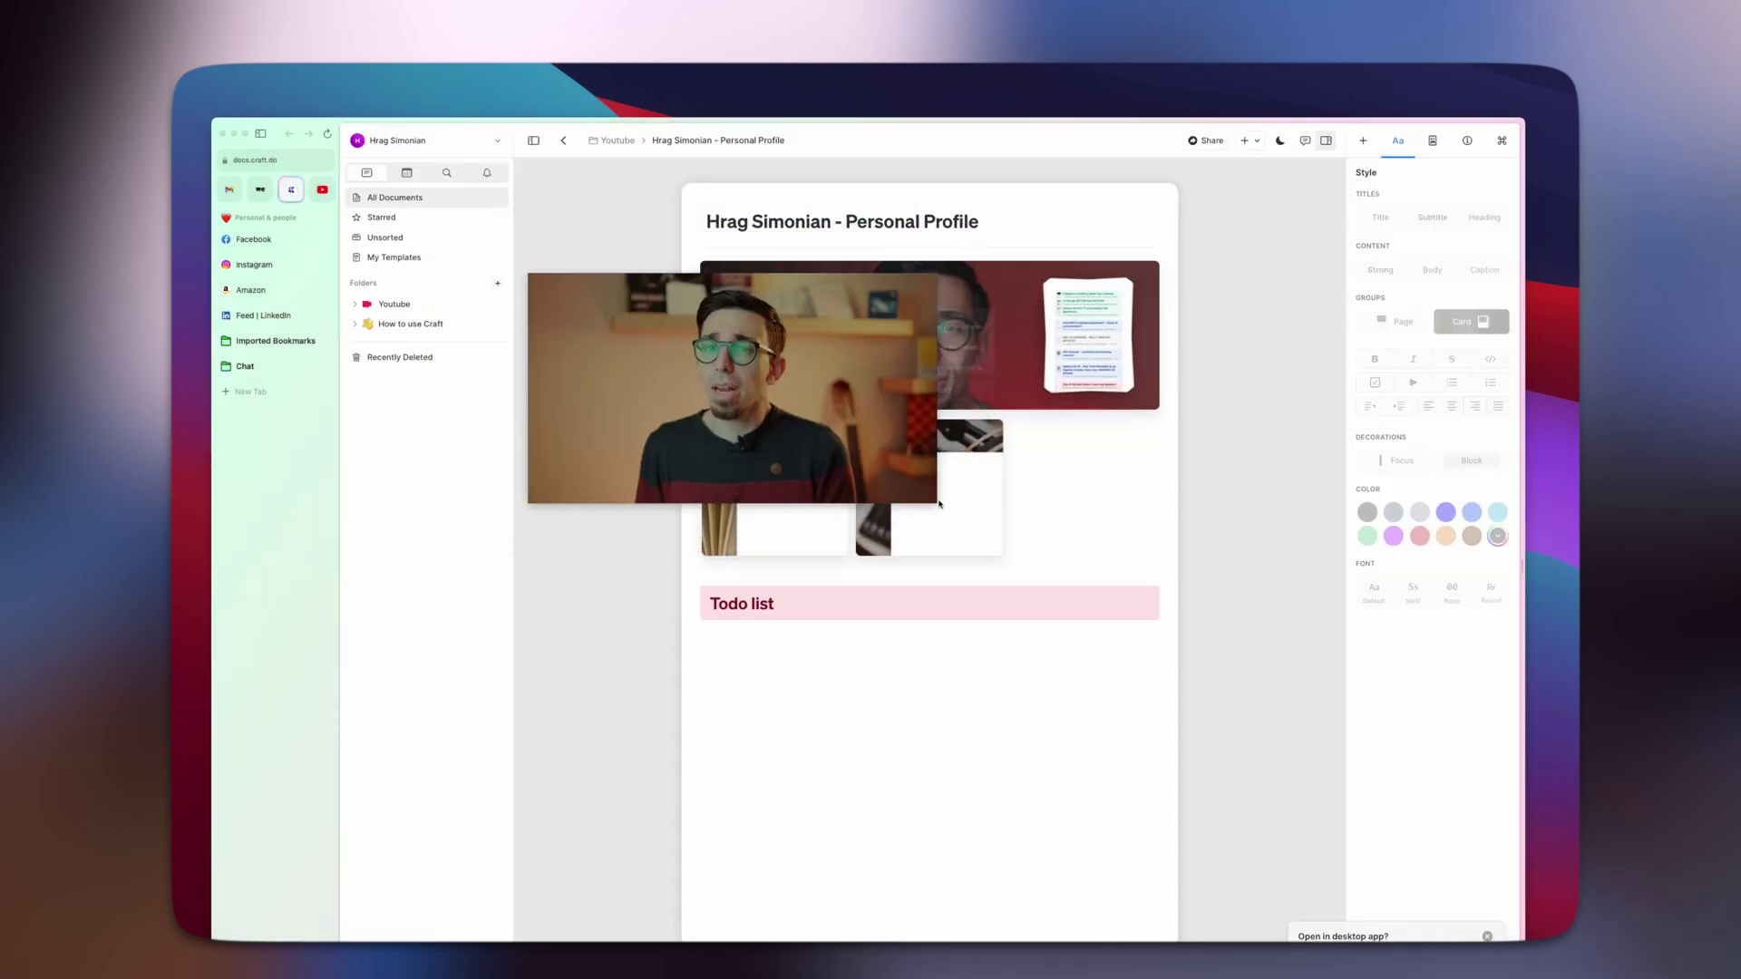
pyautogui.moveTo(937, 504); pyautogui.dragTo(965, 568)
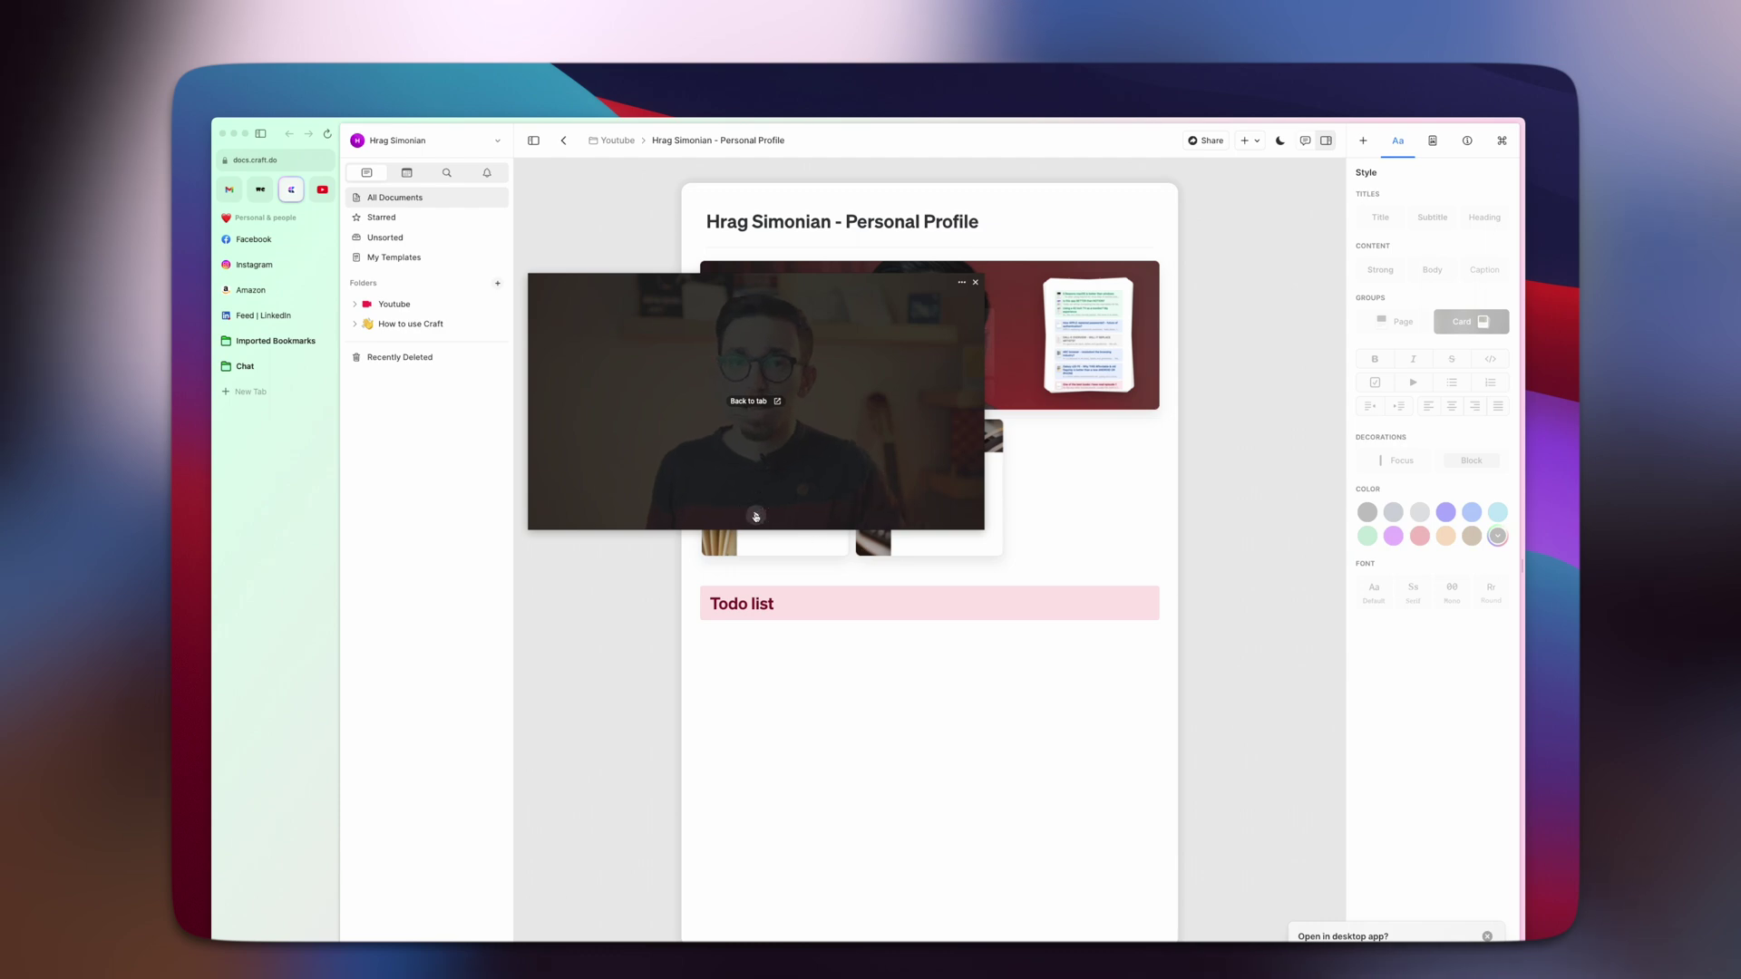